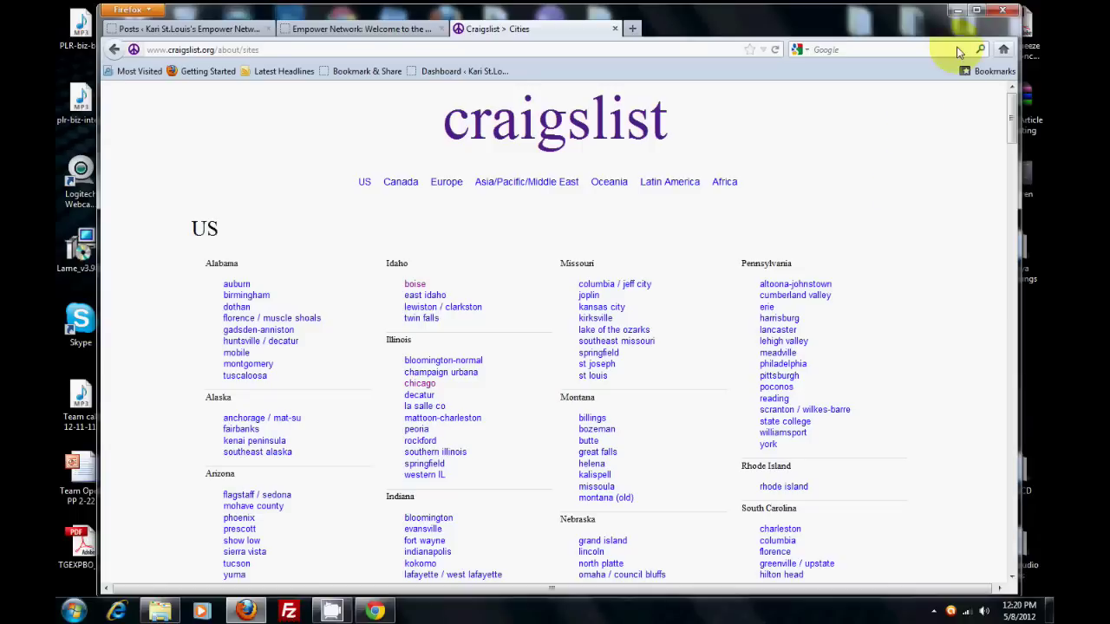
Step: Bring the team website to the front in Chrome and open its Marketing page
mouse_move(374, 609)
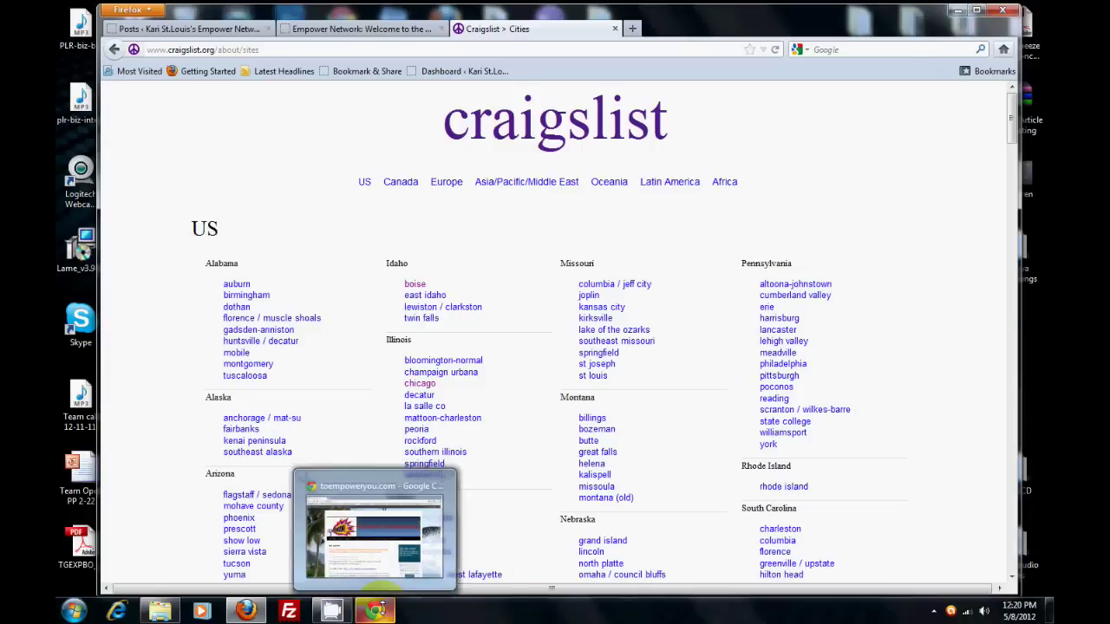
click(377, 525)
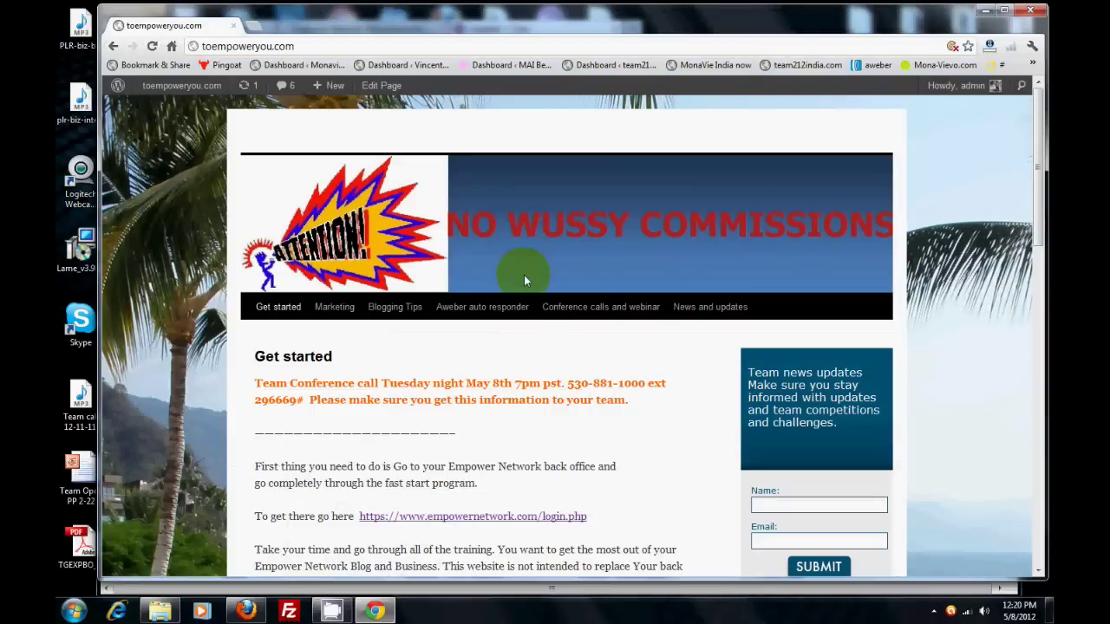
scroll(527, 290, down, 1)
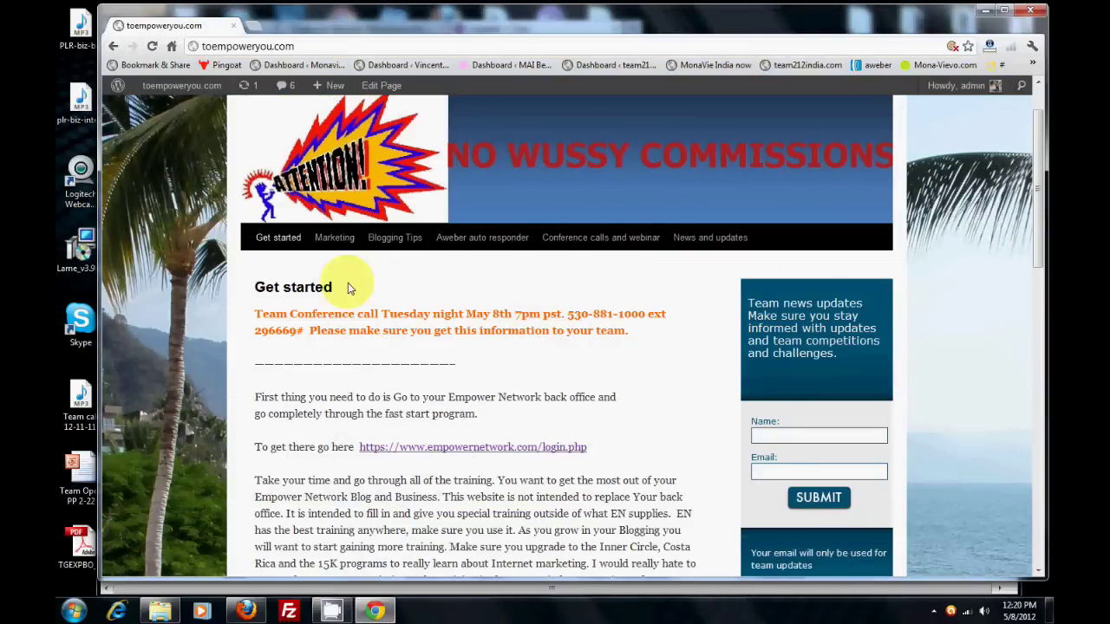
click(334, 239)
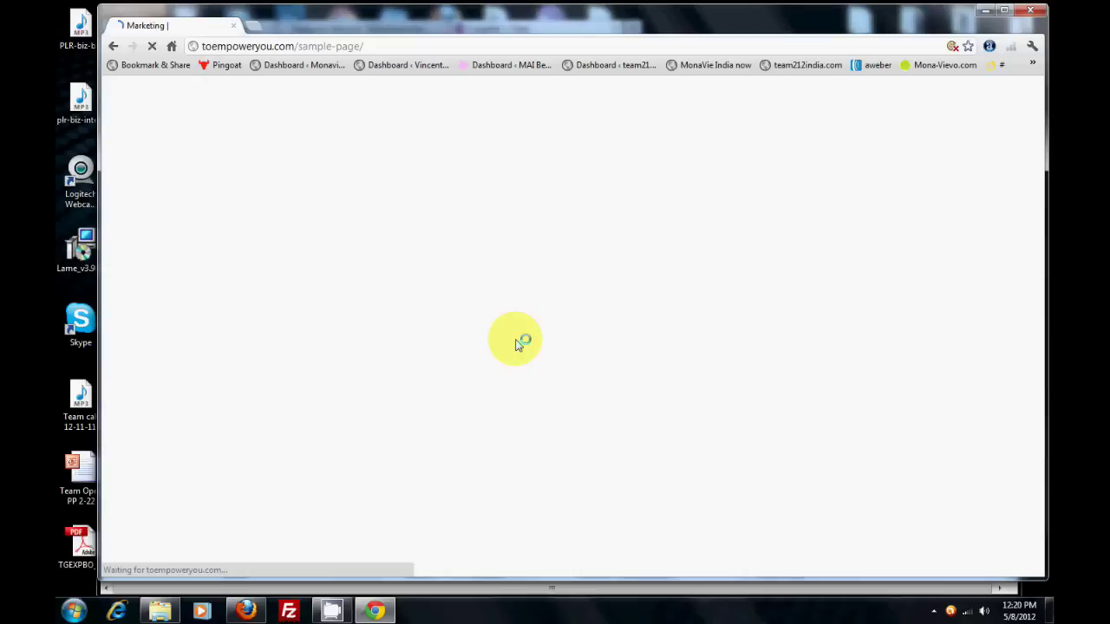
Step: Open the Craigslist Picture Ads page and scroll down to the frustrated-with-NWM ad
scroll(646, 386, down, 4)
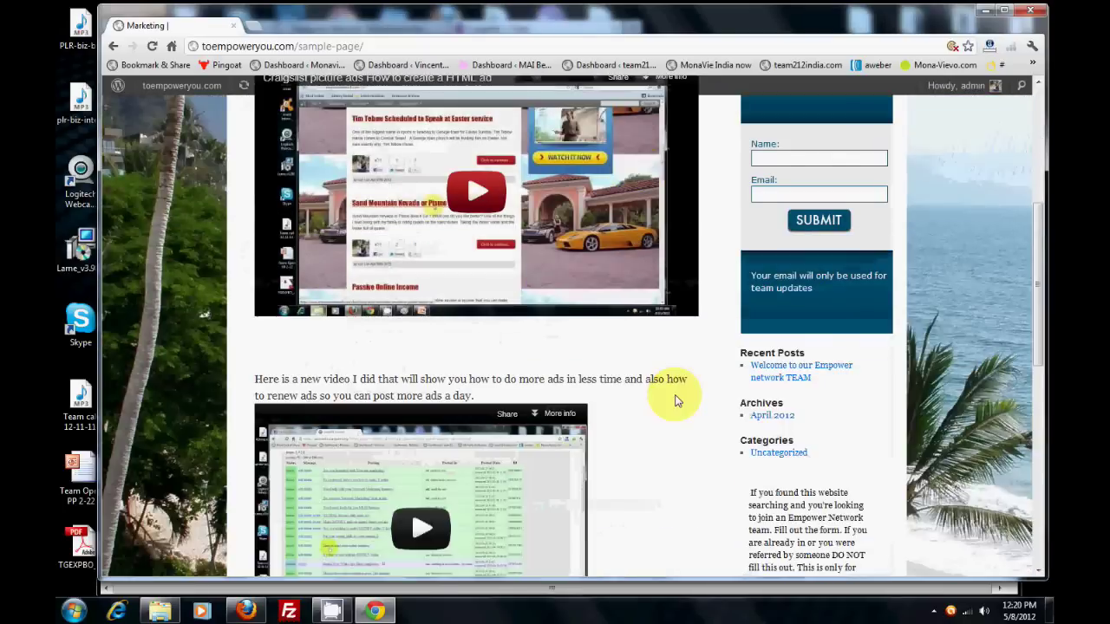
scroll(677, 400, down, 5)
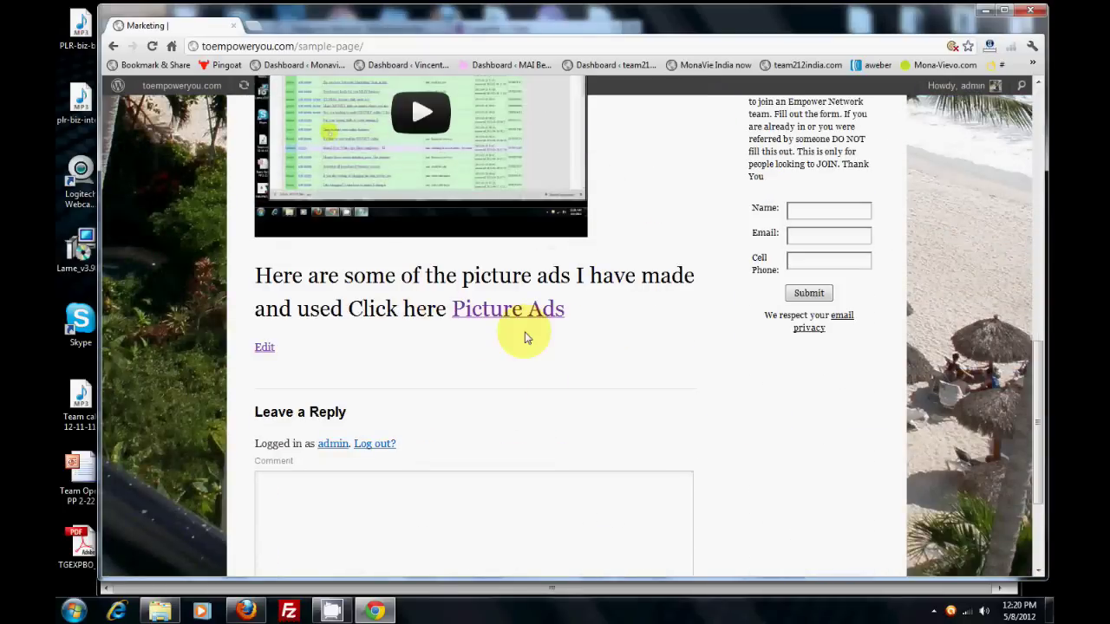
click(527, 314)
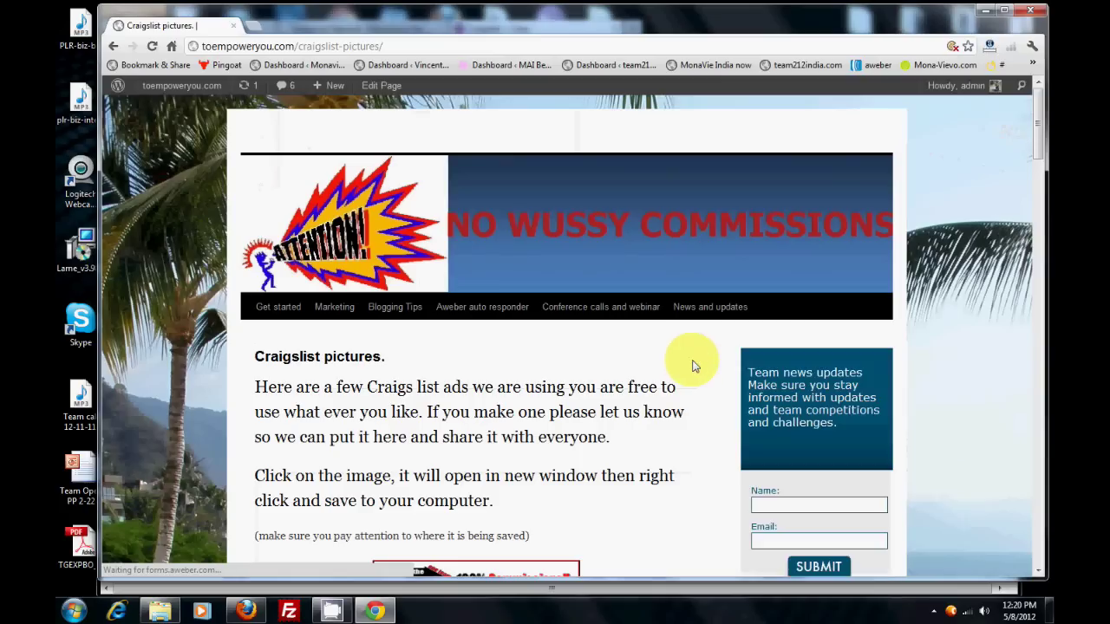
scroll(690, 366, down, 3)
scroll(687, 363, down, 4)
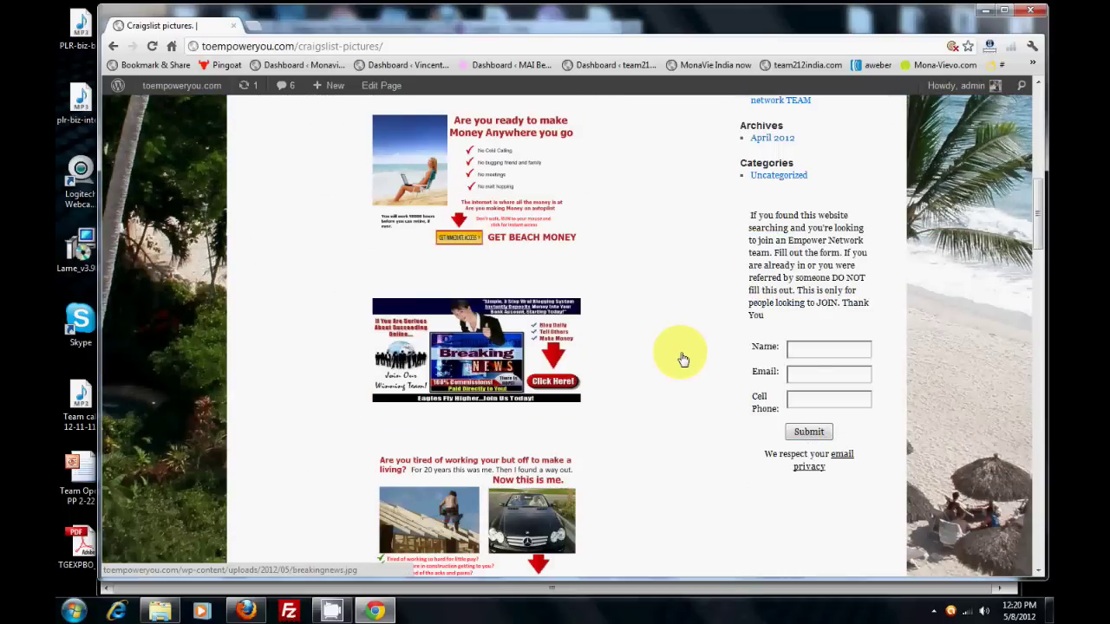
scroll(684, 359, down, 7)
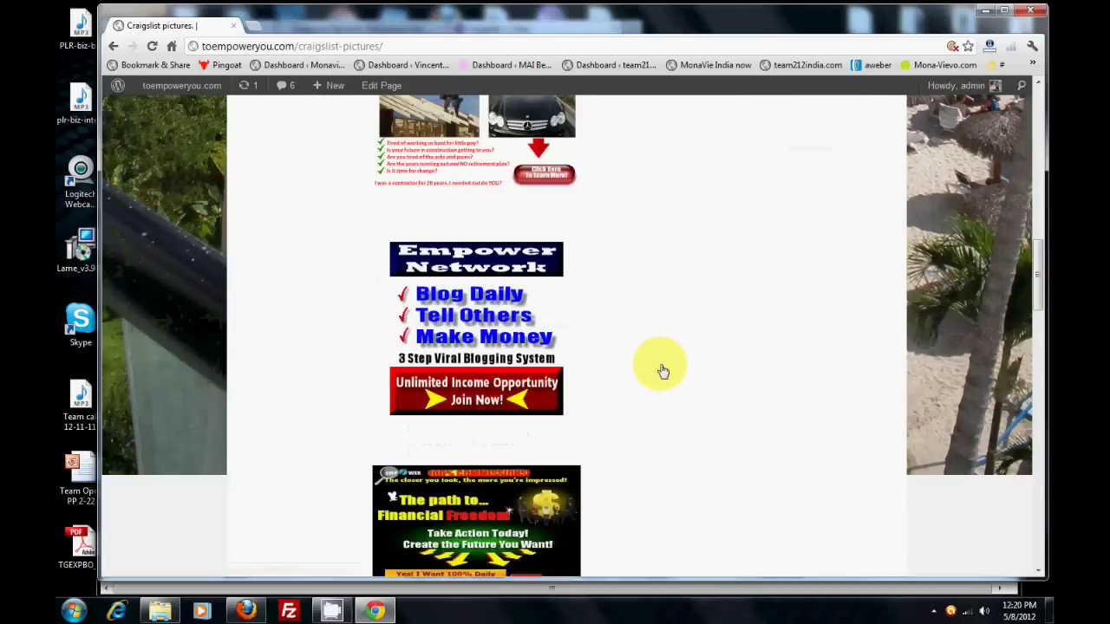
scroll(668, 366, down, 5)
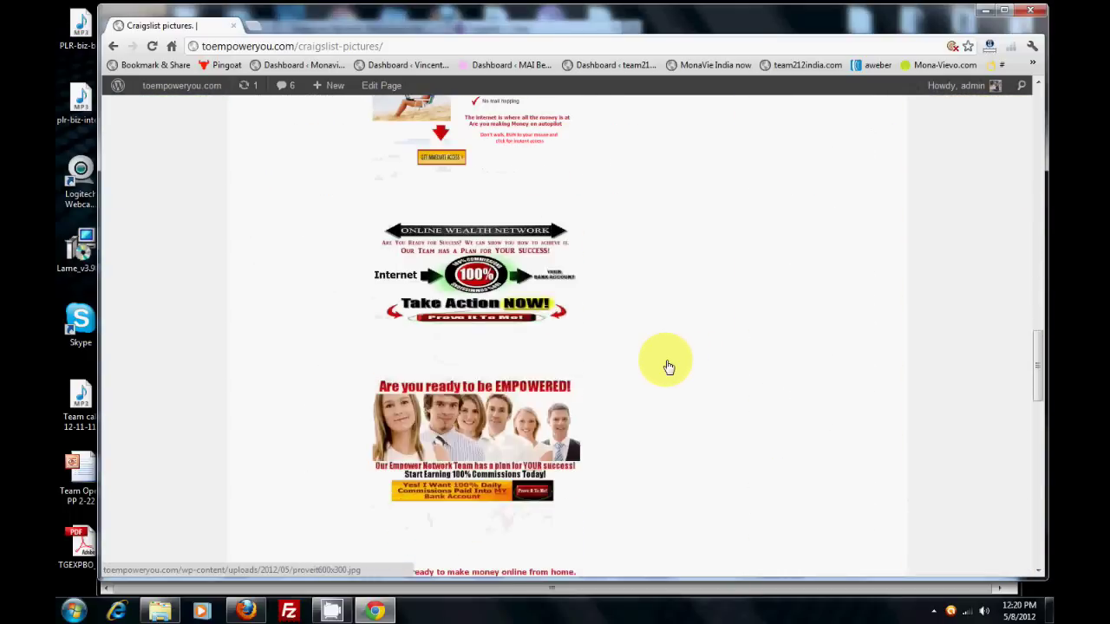
scroll(669, 367, down, 4)
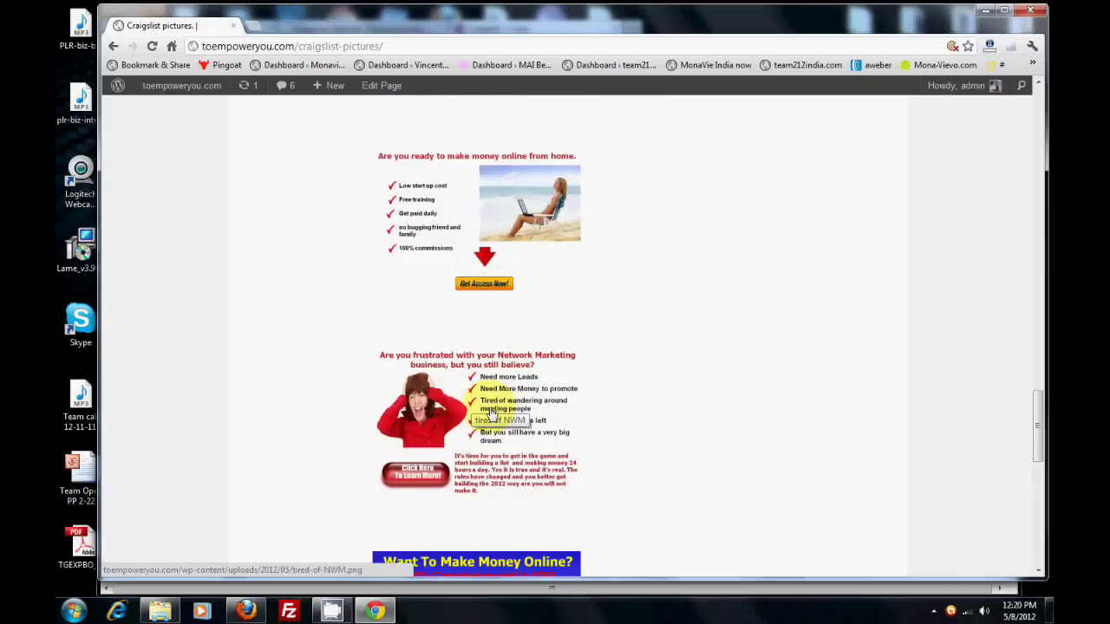
Step: Open the frustrated-with-NWM ad image (tired-of-NWM.png) full size and choose to save it
click(491, 414)
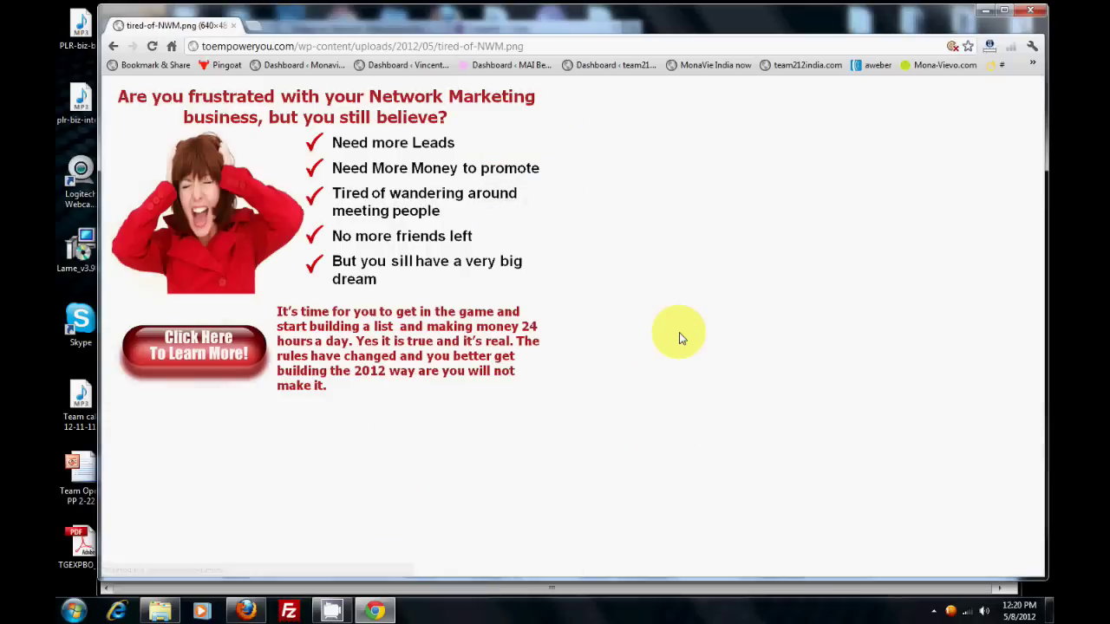
click(112, 46)
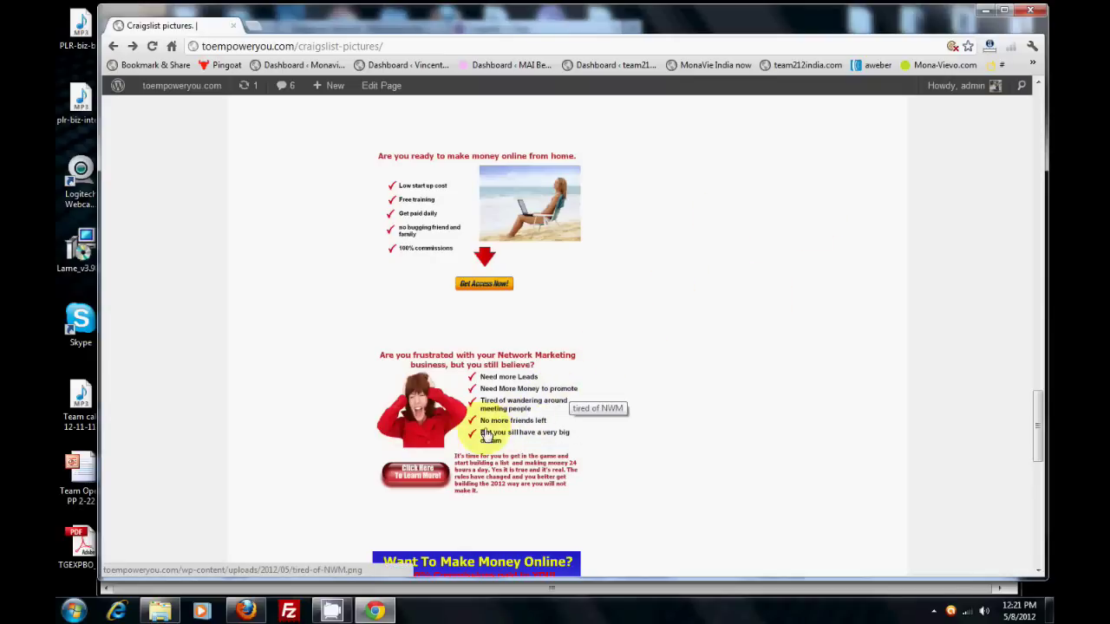
scroll(519, 390, up, 3)
scroll(518, 390, down, 3)
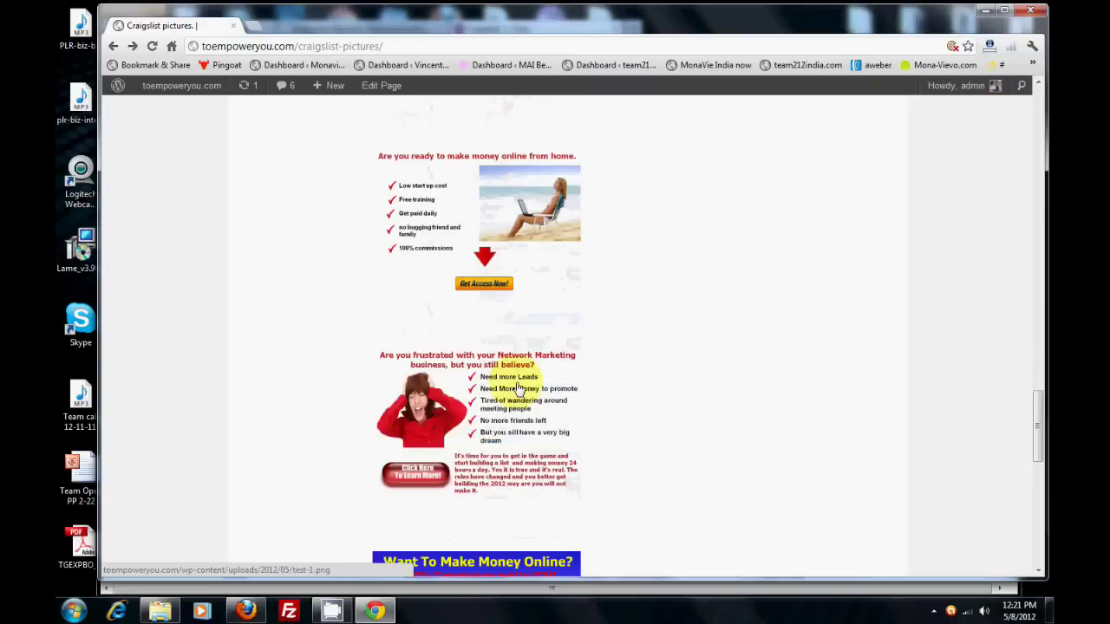
click(492, 420)
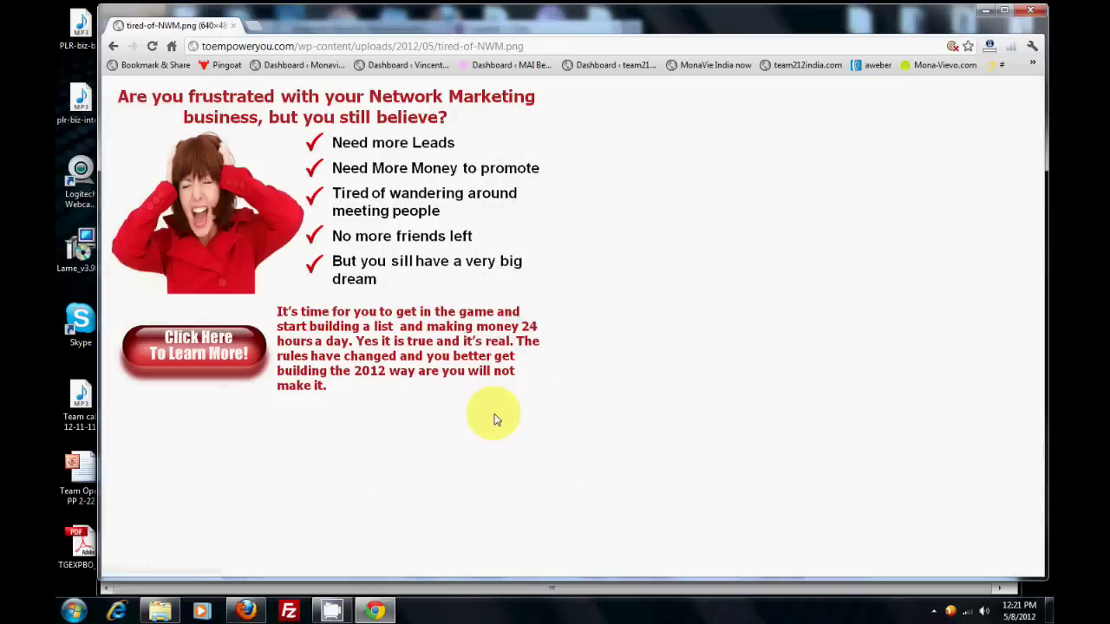
right_click(312, 177)
click(347, 183)
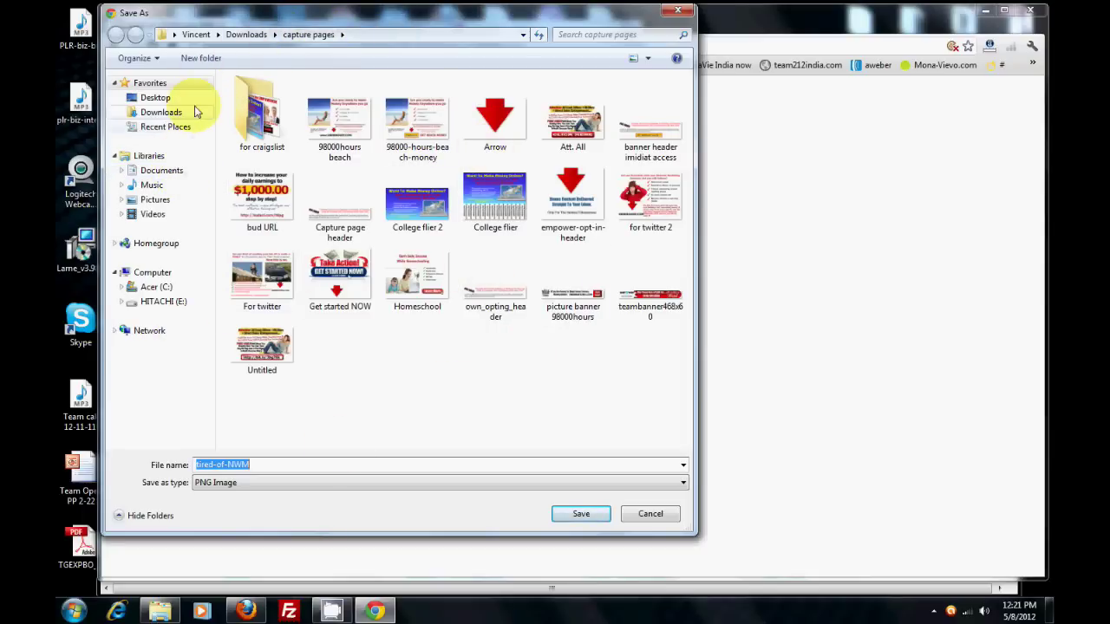
Step: Save the image as tired-of-NWM.png in the Downloads 'capture pages' folder
click(161, 112)
double_click(334, 108)
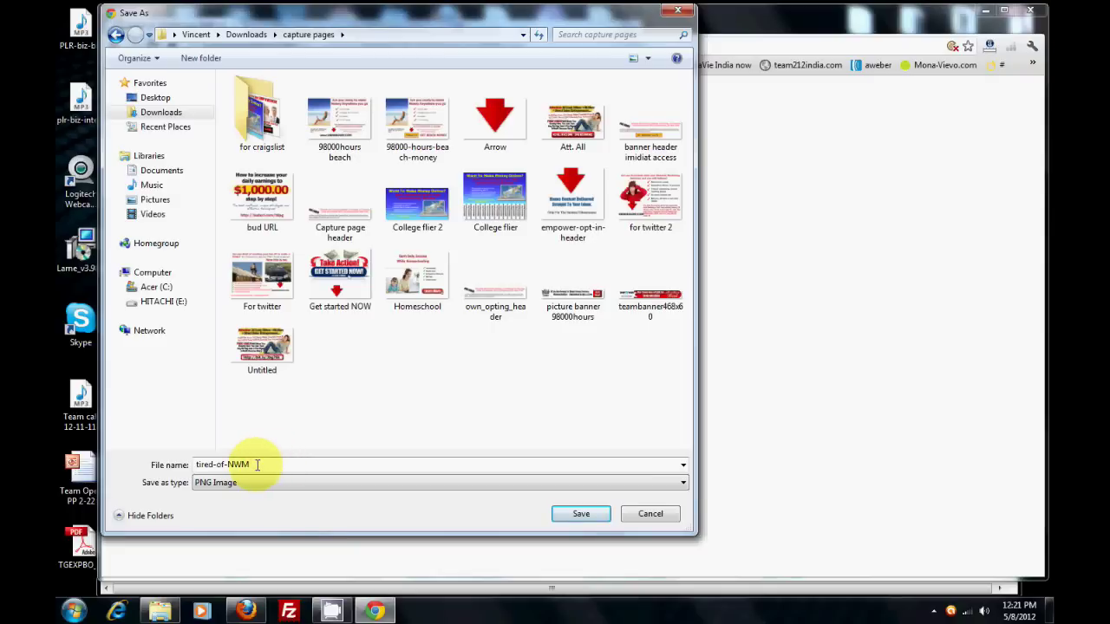
drag(260, 464, 173, 463)
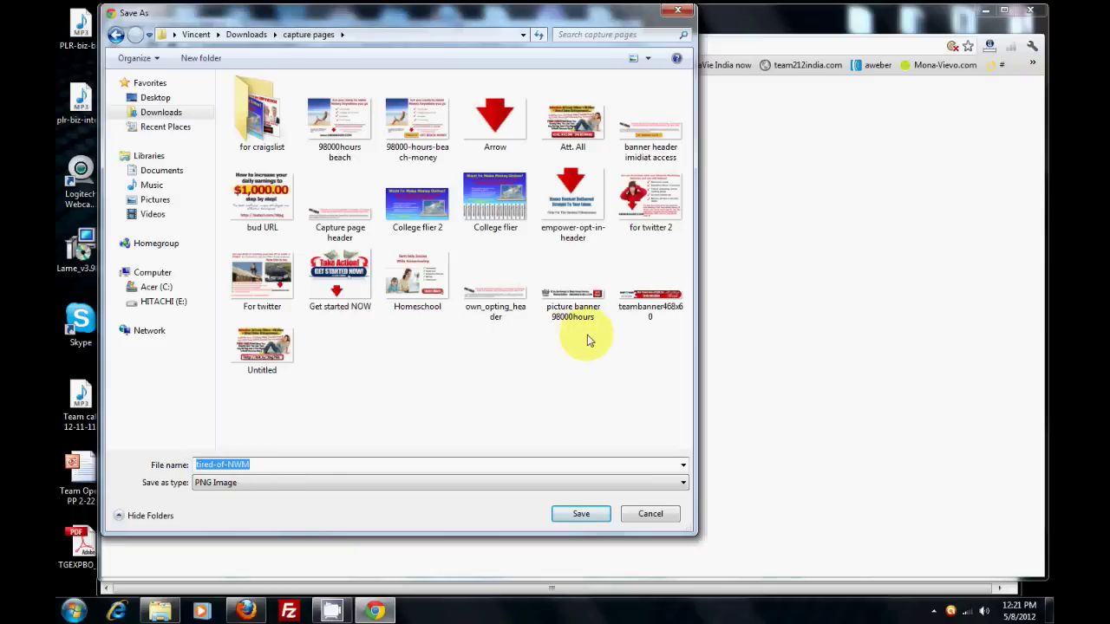
click(309, 464)
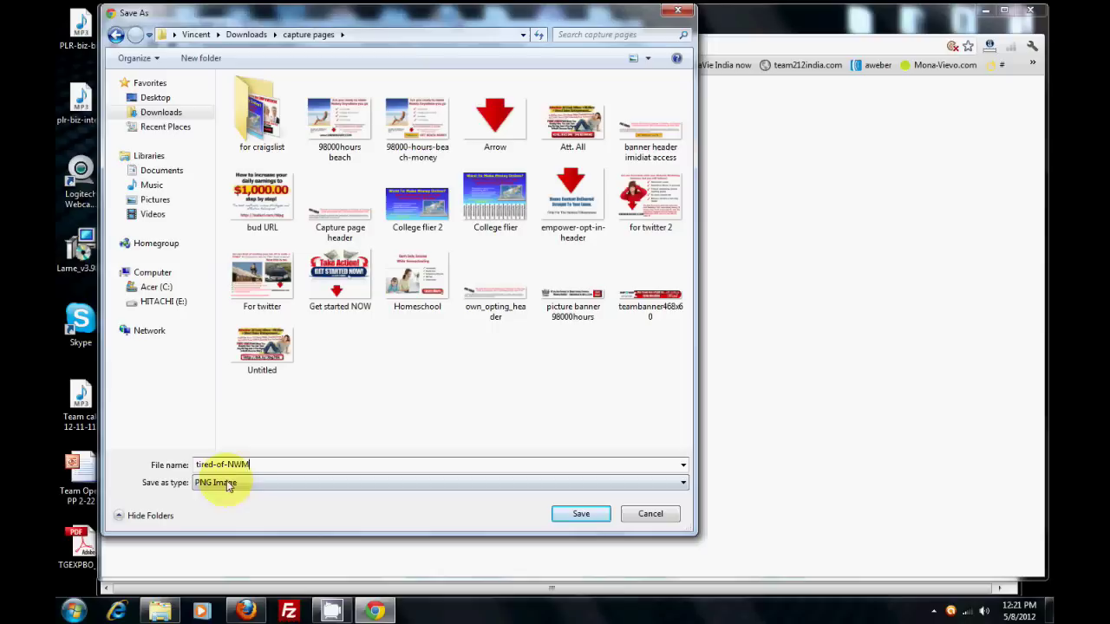
click(583, 515)
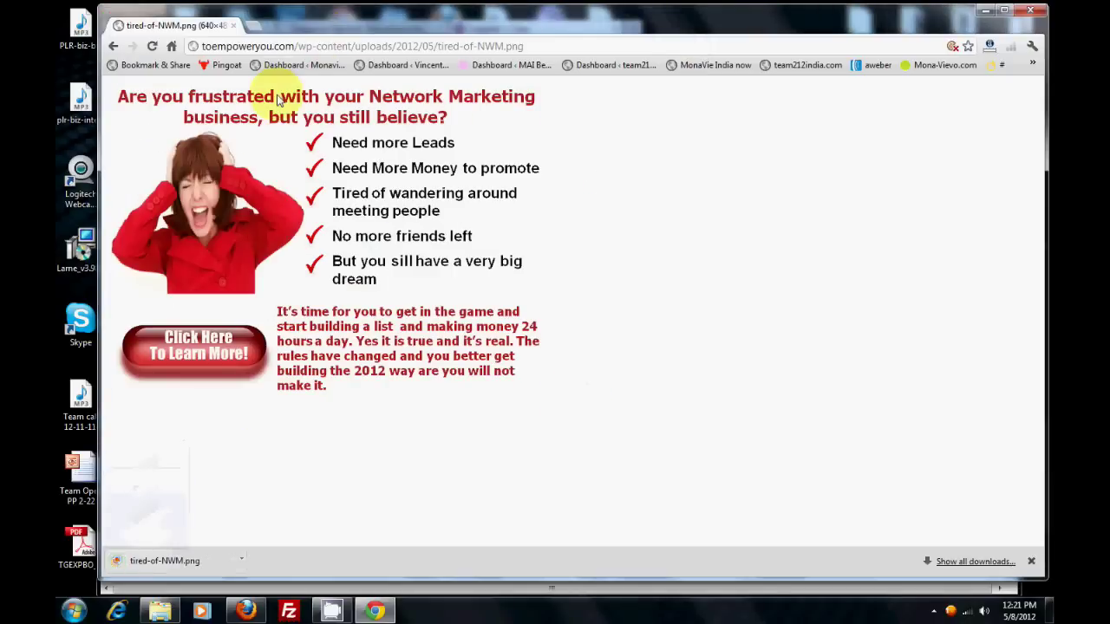
Step: Minimize Chrome and show the Empower Network blog's WordPress Posts list in Firefox
click(113, 46)
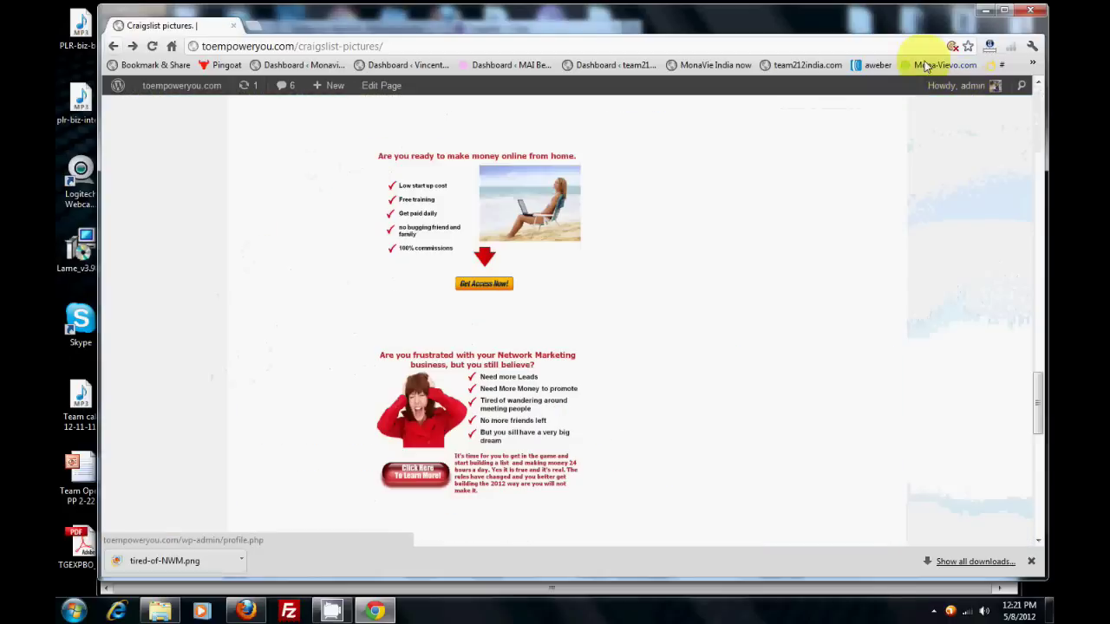
click(986, 10)
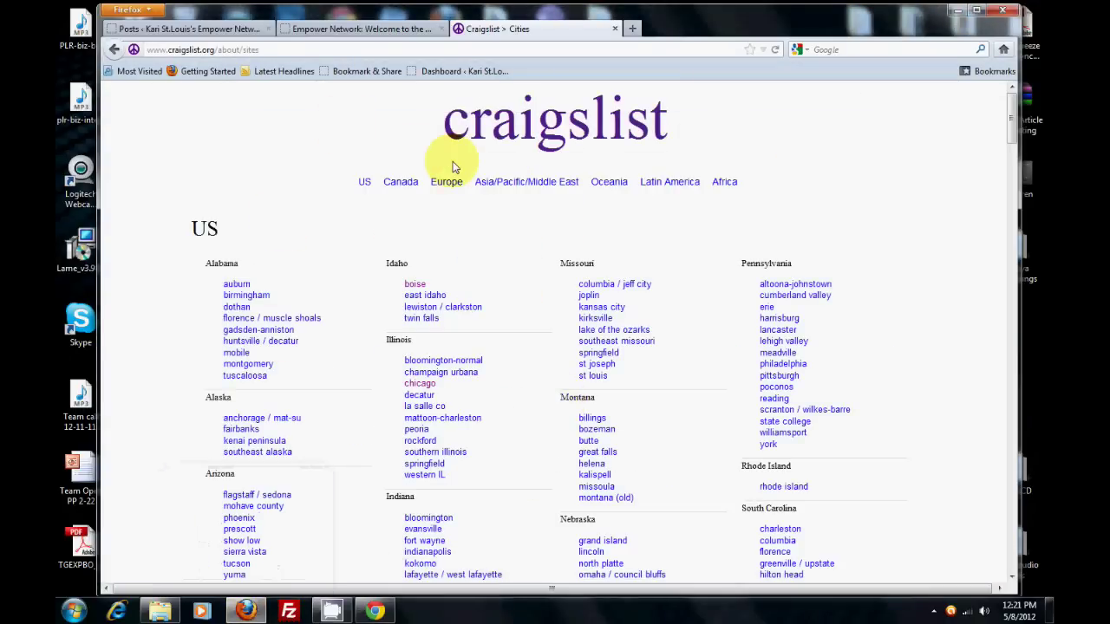
click(200, 29)
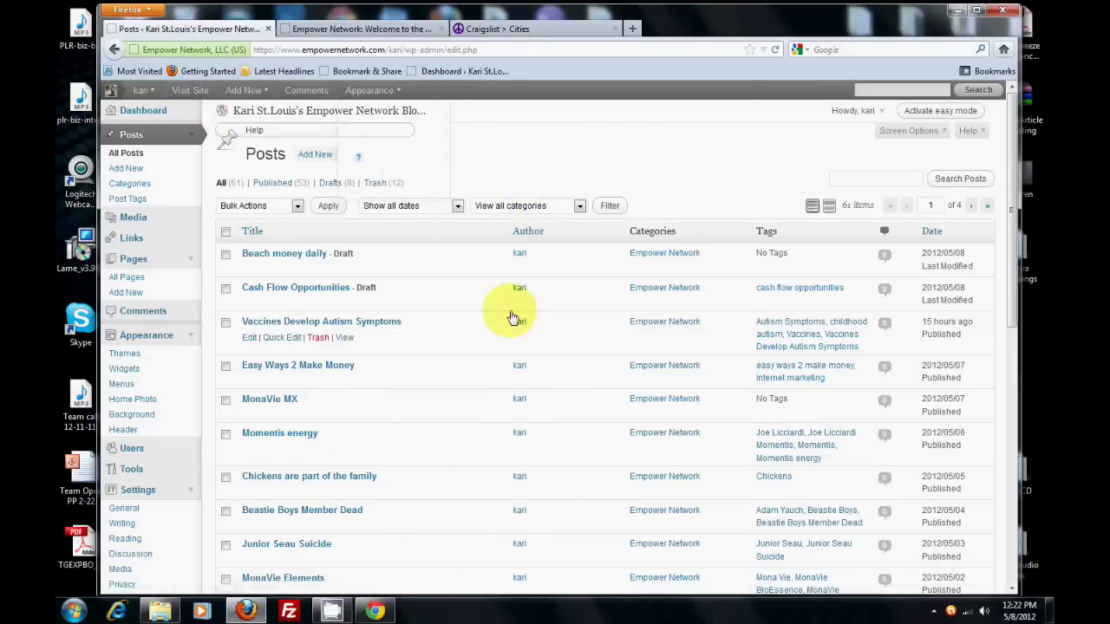
click(517, 31)
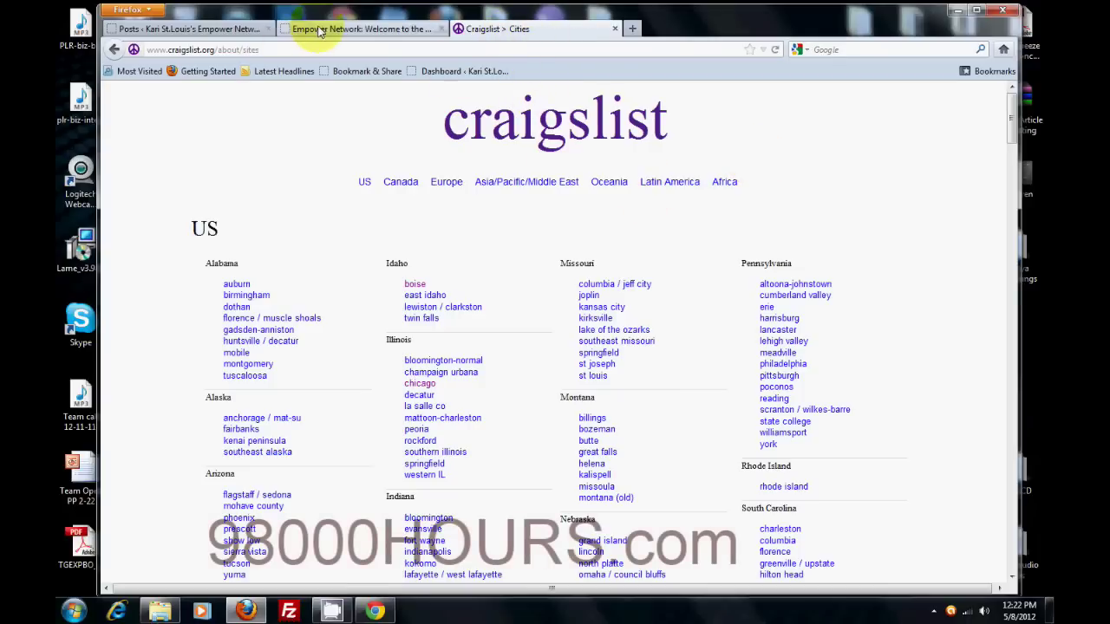
click(208, 28)
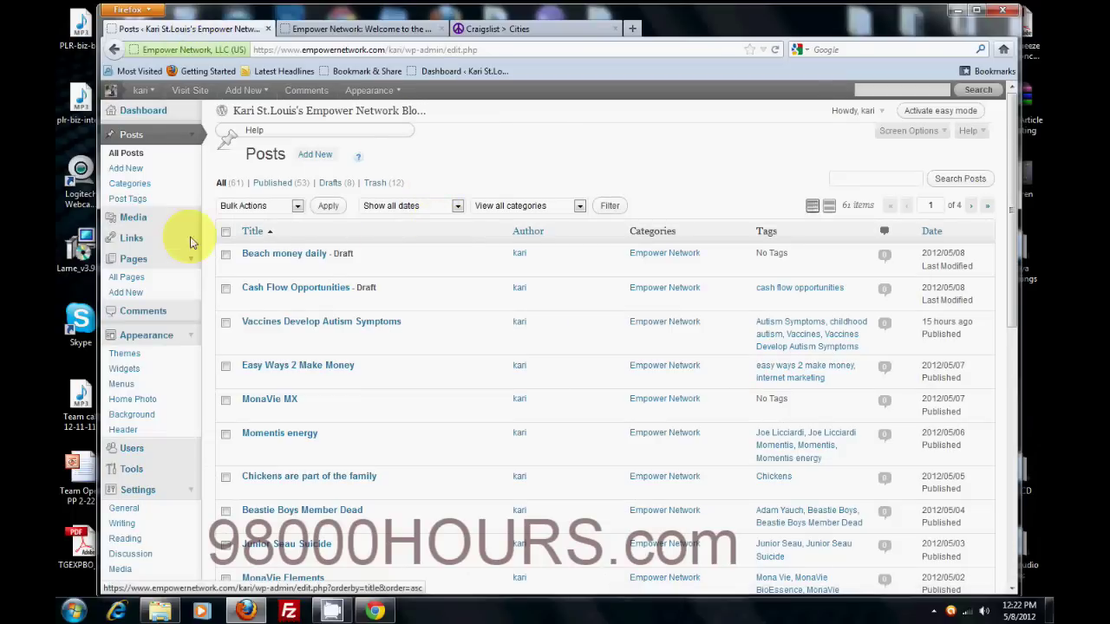
Step: Start a new post titled 'Frustrated with NWM' in the Visual editor with the full Kitchen Sink toolbar
click(145, 174)
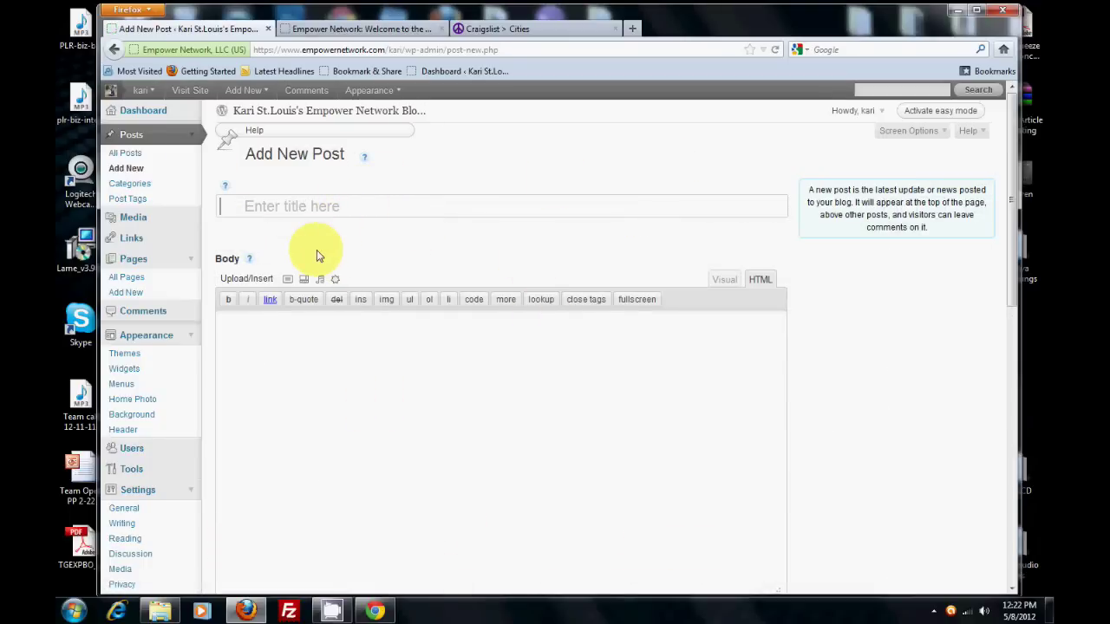
click(295, 210)
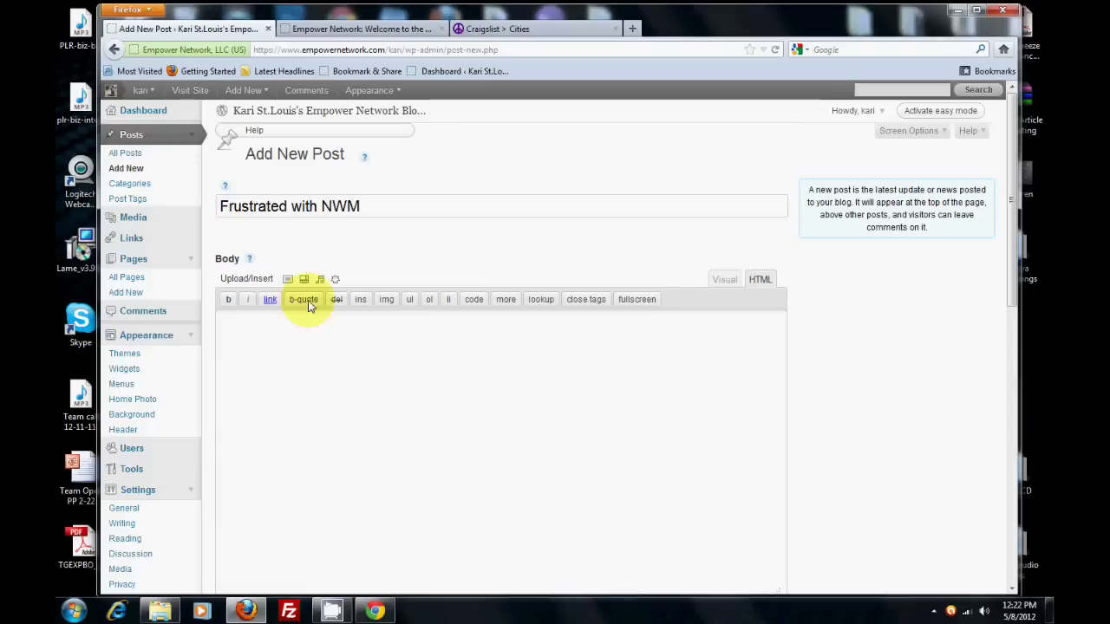
click(724, 281)
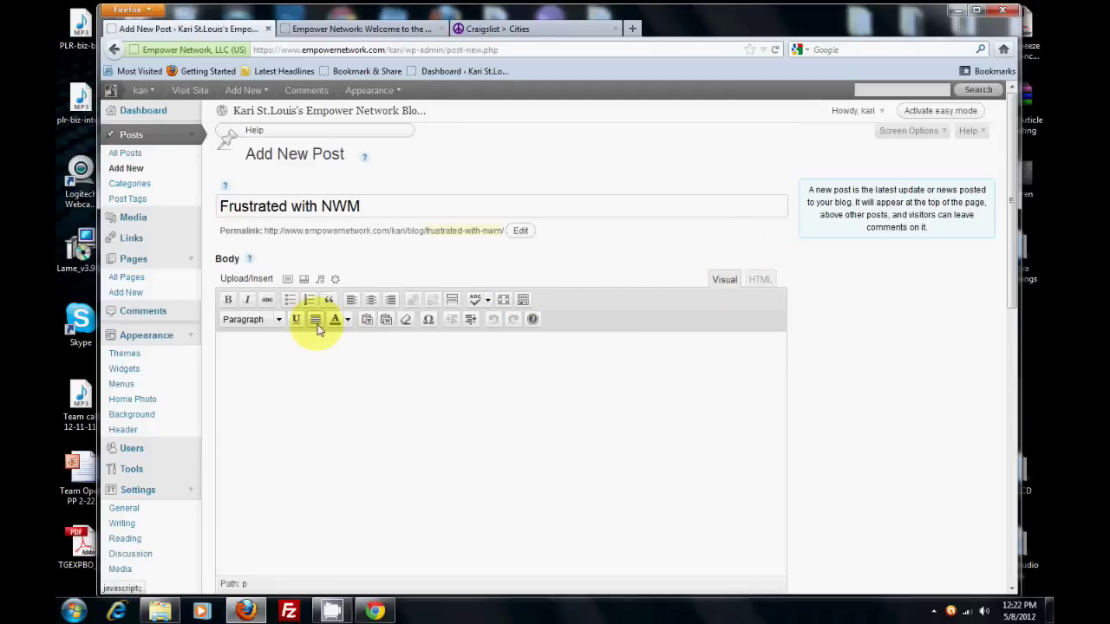
click(523, 300)
click(522, 301)
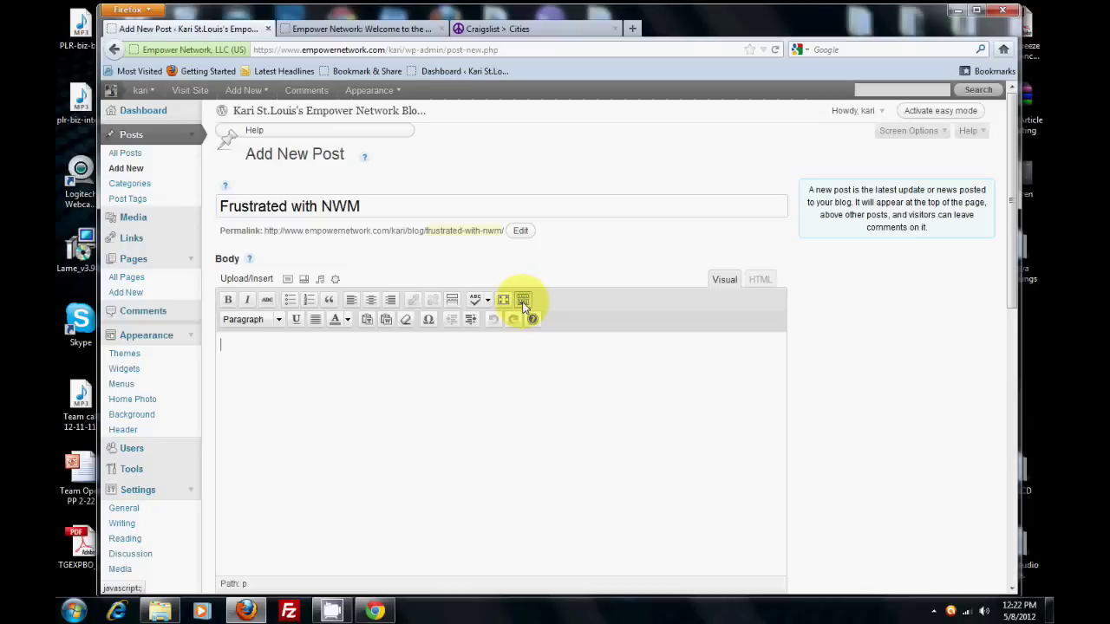
click(229, 354)
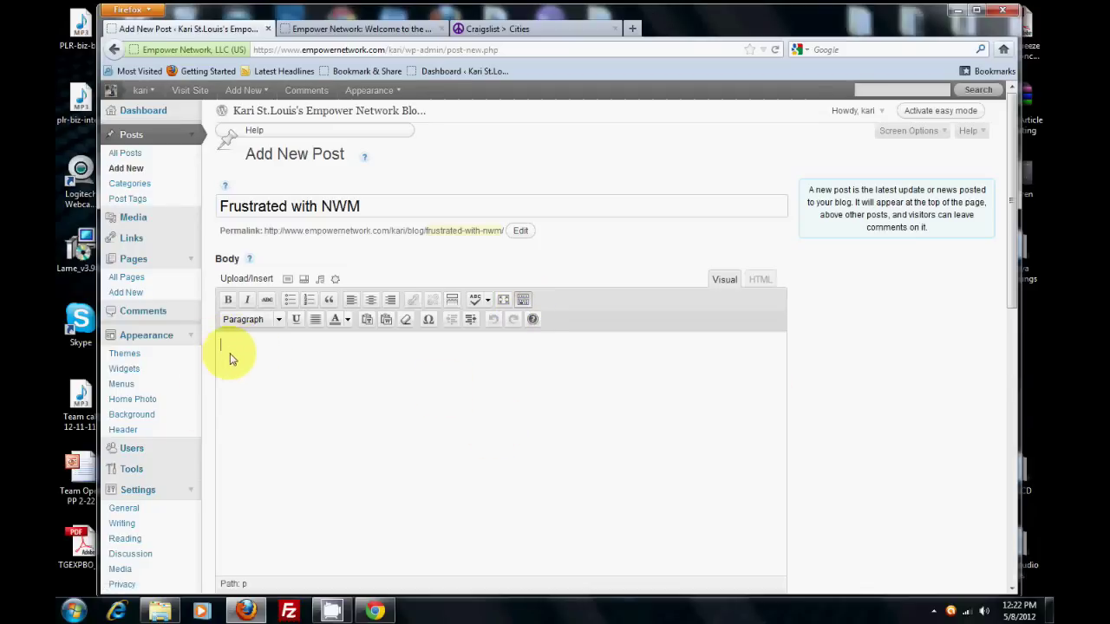
click(288, 281)
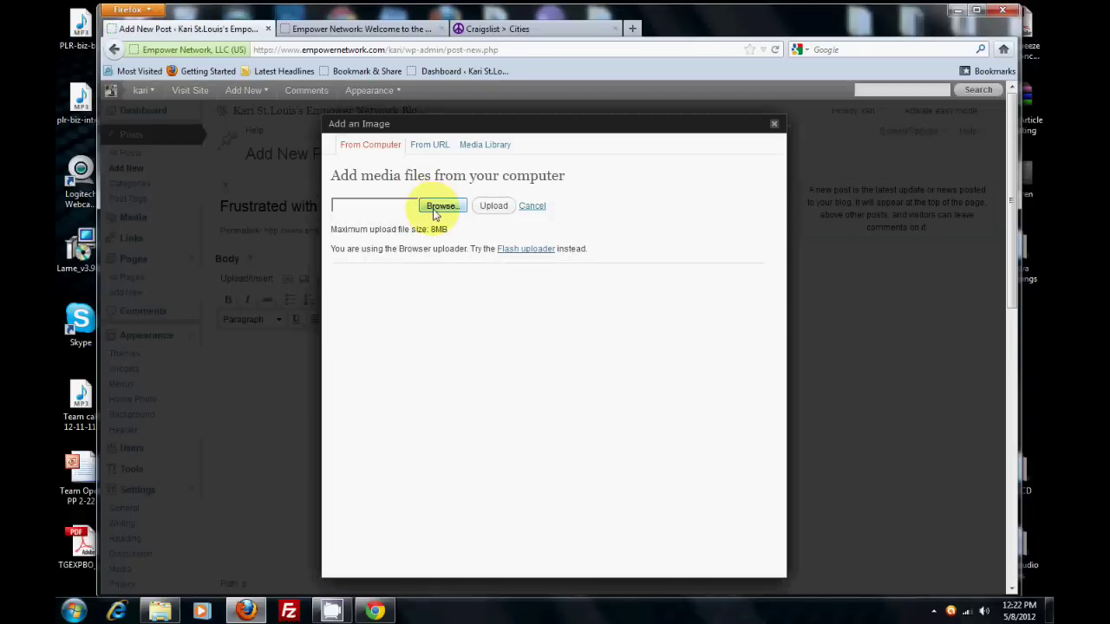
Step: Choose tired-of-NWM.png from the capture pages folder and upload it
click(442, 206)
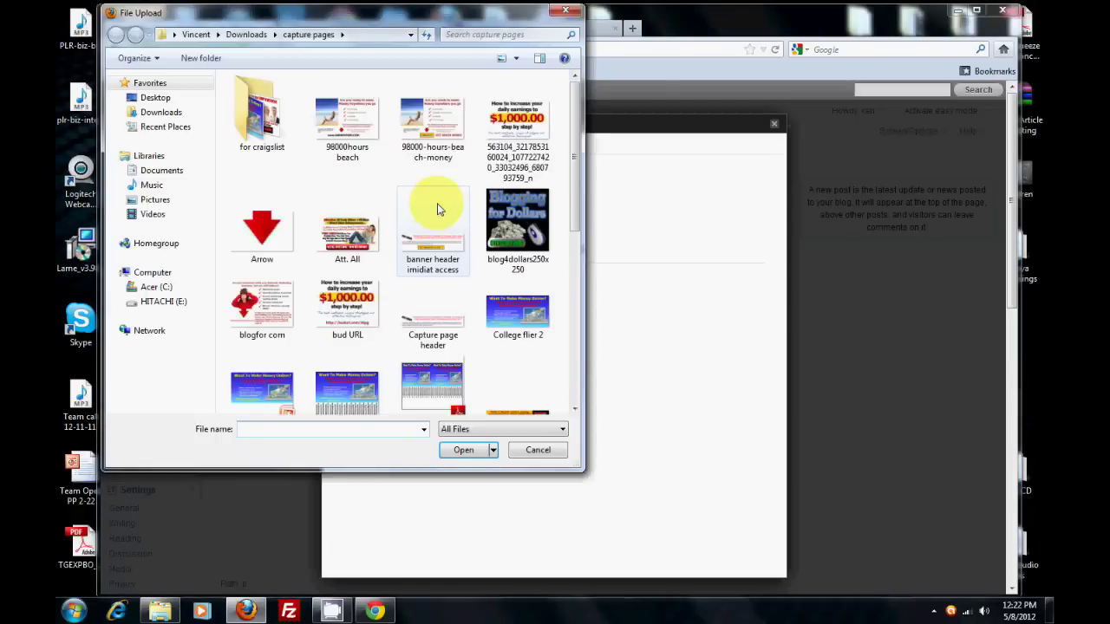
drag(572, 182, 570, 365)
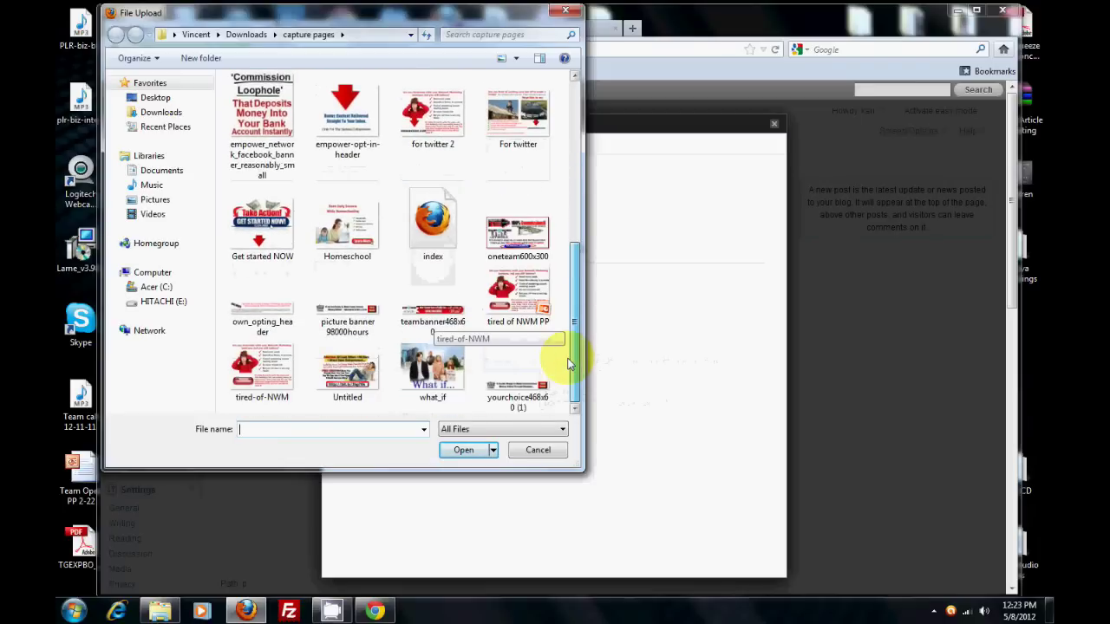
click(262, 371)
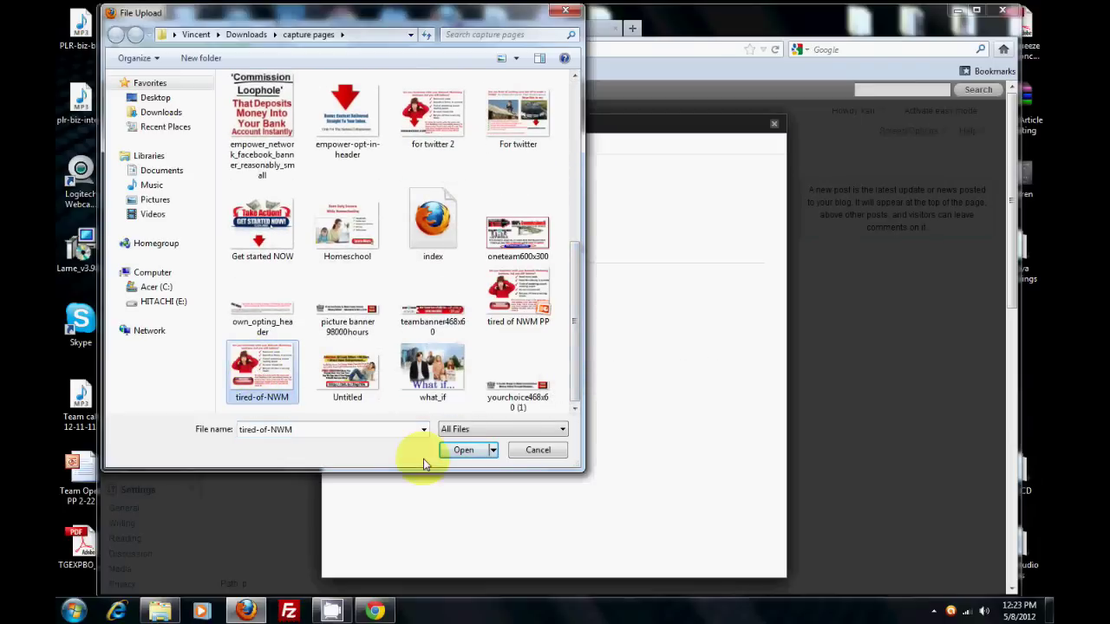
click(463, 451)
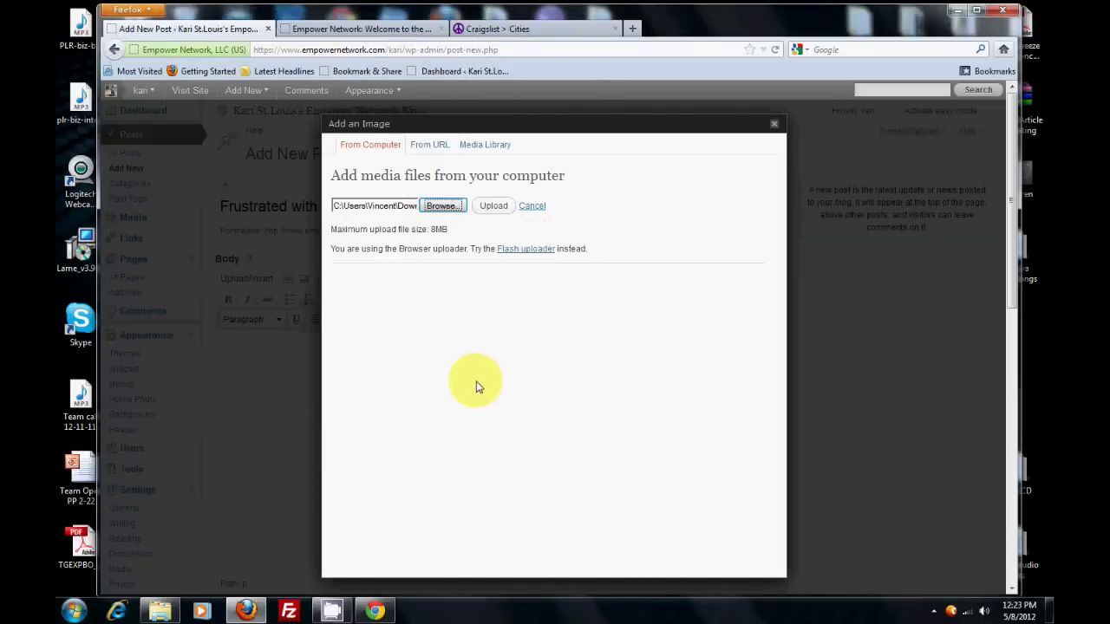
click(494, 208)
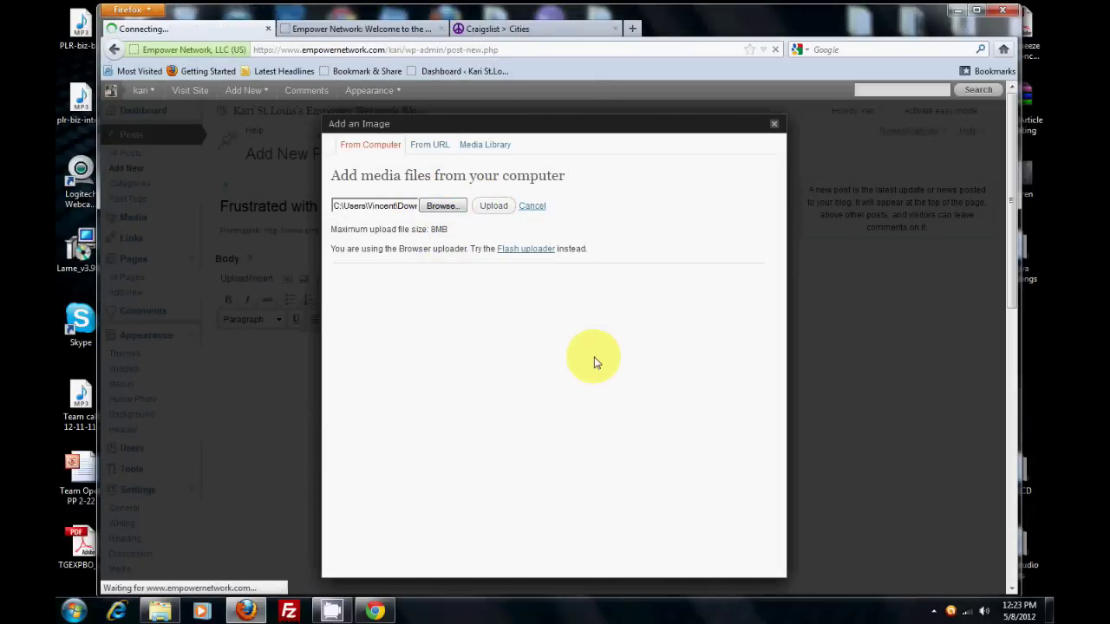
scroll(594, 363, down, 3)
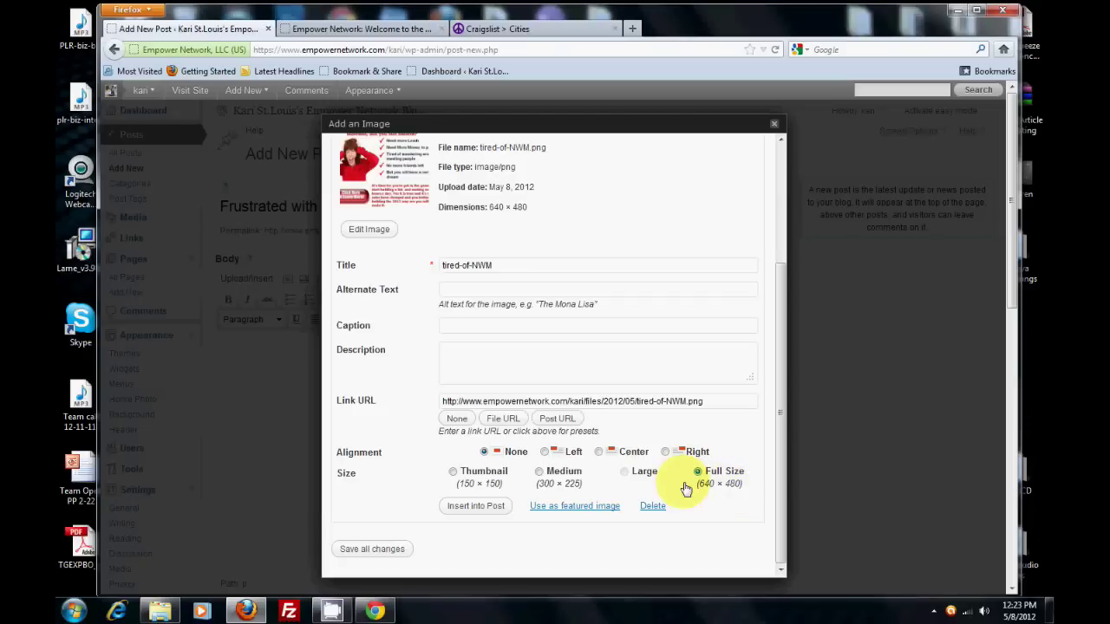
Step: Insert the uploaded tired-of-NWM image into the post at Full Size 640 × 480
click(475, 506)
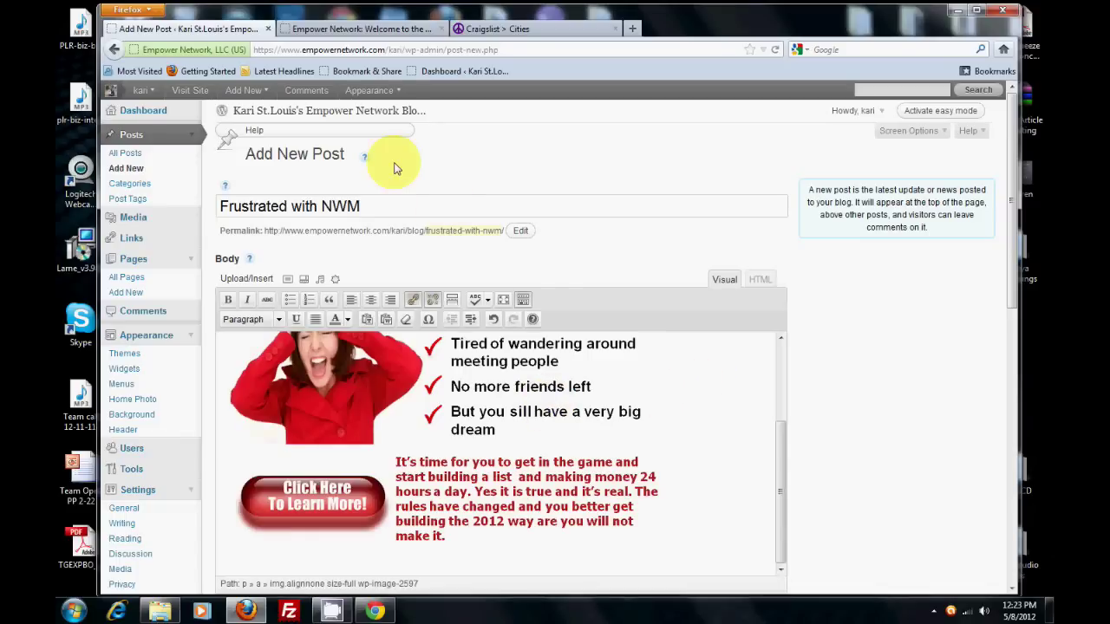
Step: Copy the weirdmarketingtricks promote link from the Lead Capture Pages tool under MY TOOLS
click(352, 33)
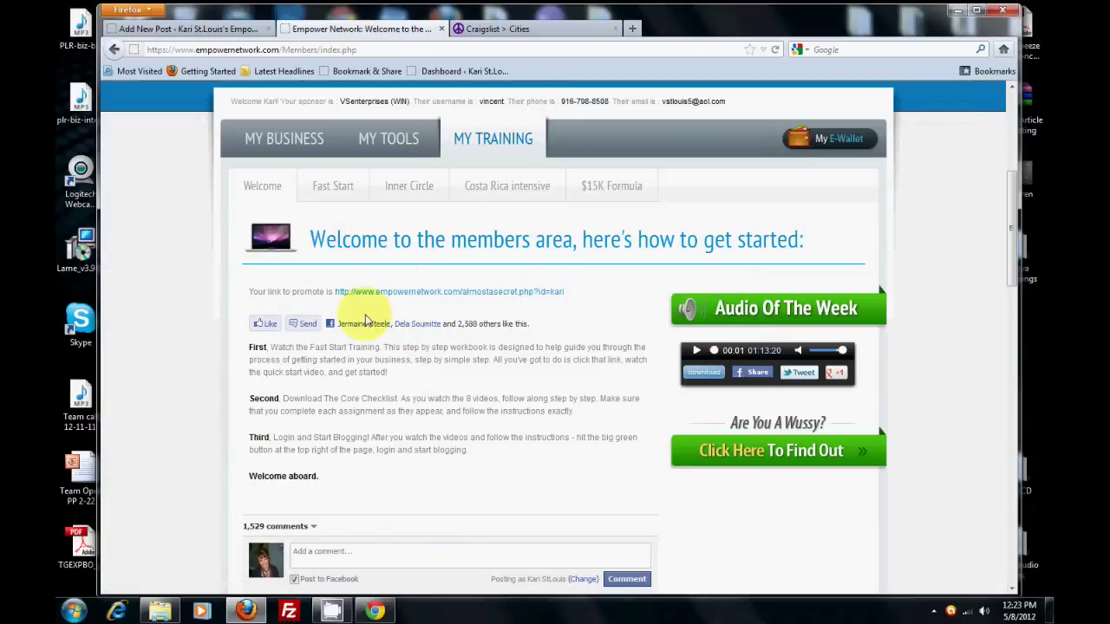
click(381, 138)
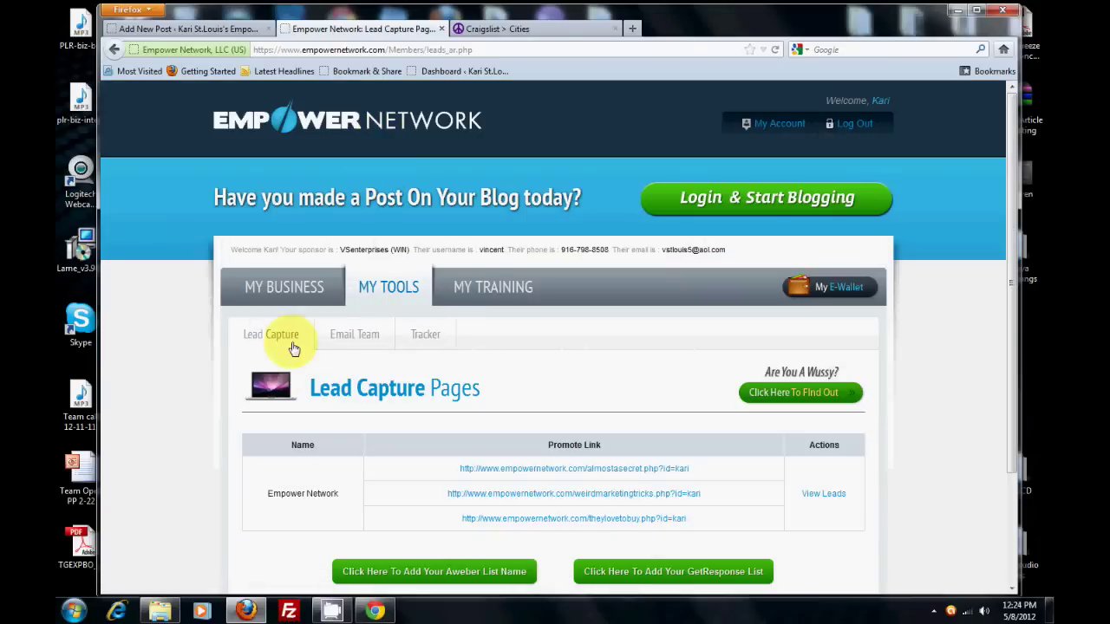
scroll(632, 329, down, 3)
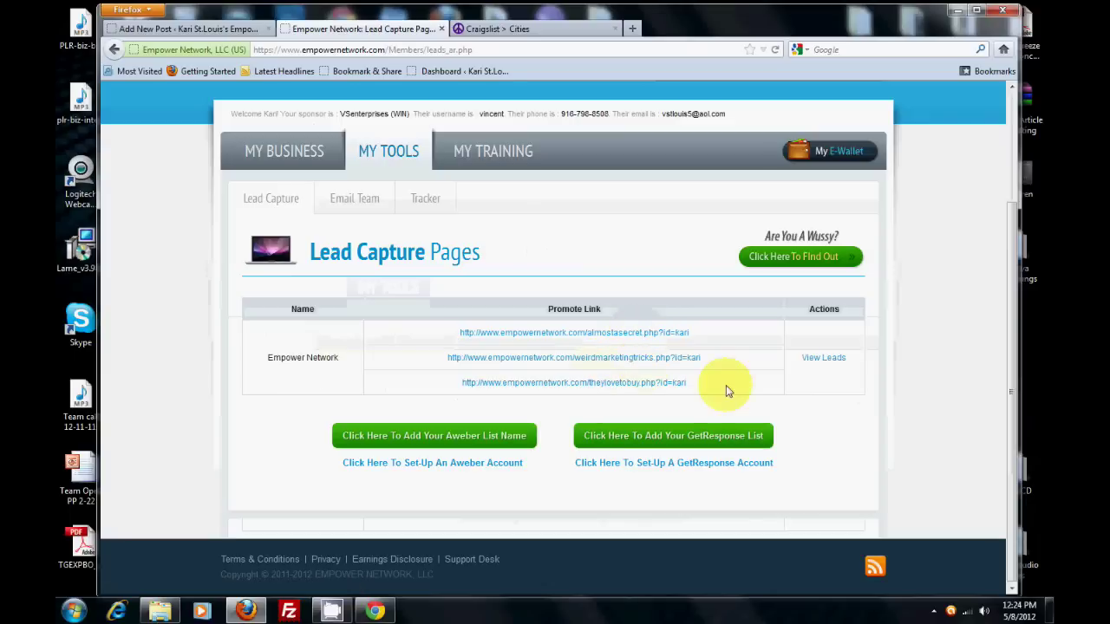
drag(703, 364, 453, 366)
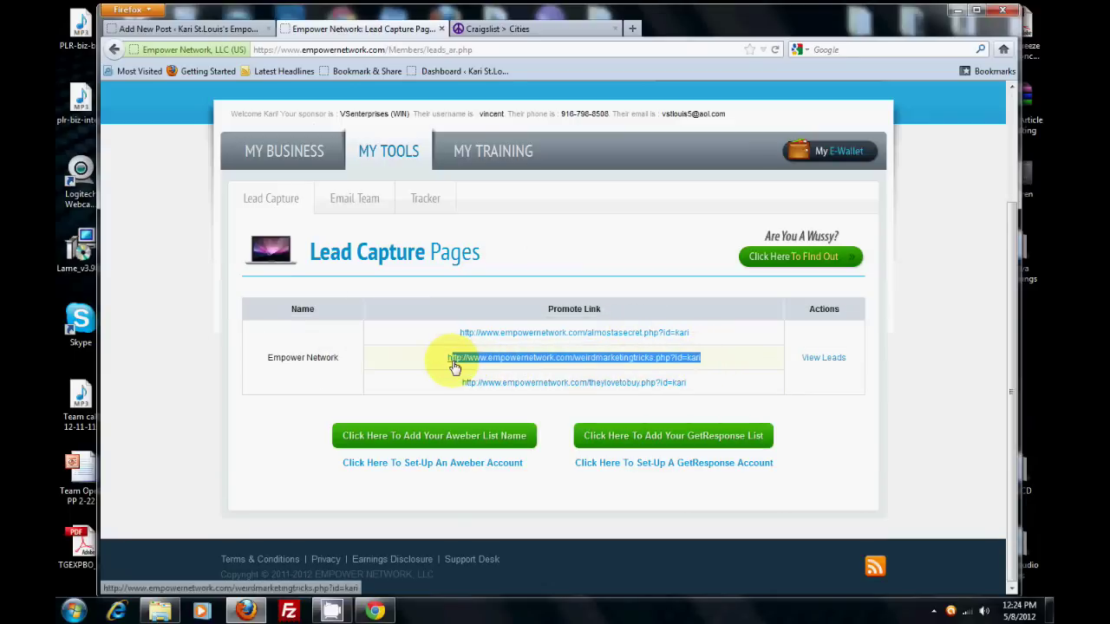
right_click(484, 365)
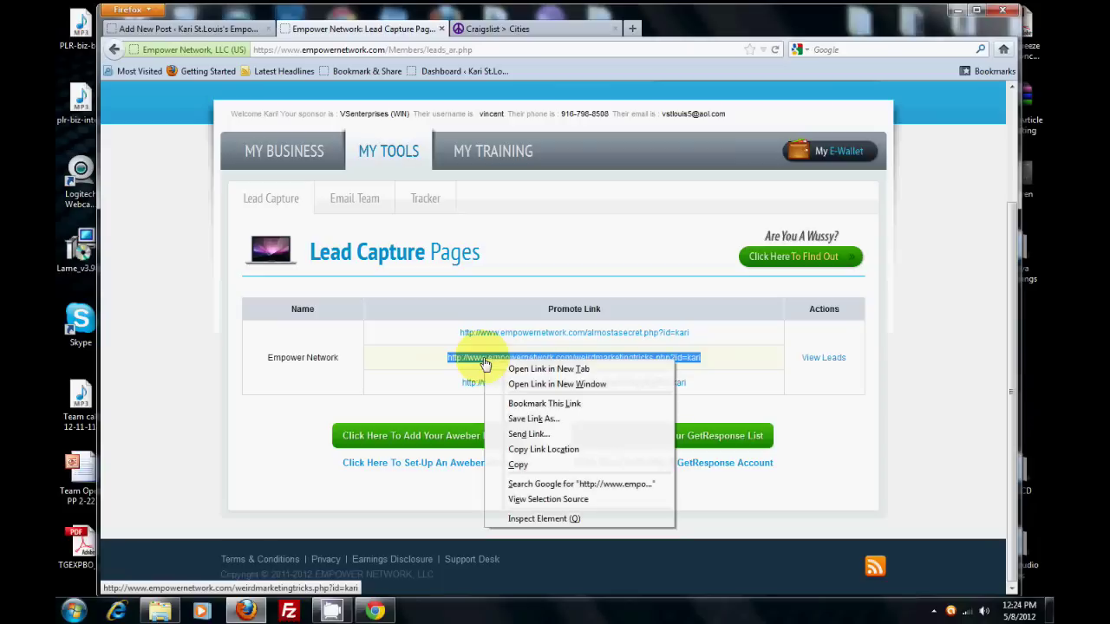
click(517, 464)
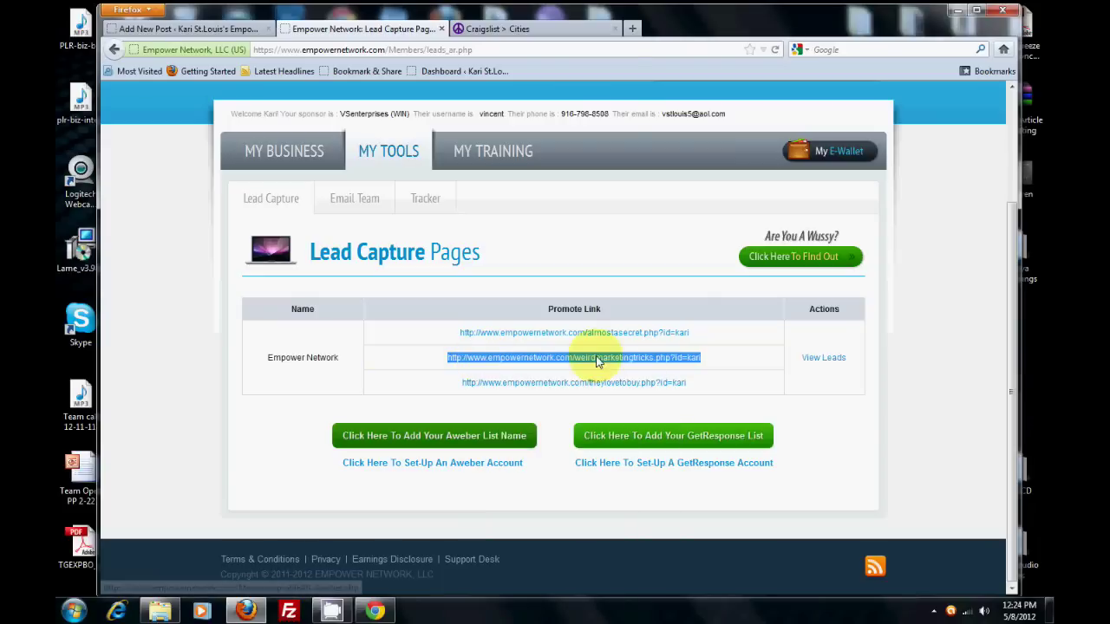
Step: Load the copied weirdmarketingtricks promote link in a new Firefox tab
click(632, 29)
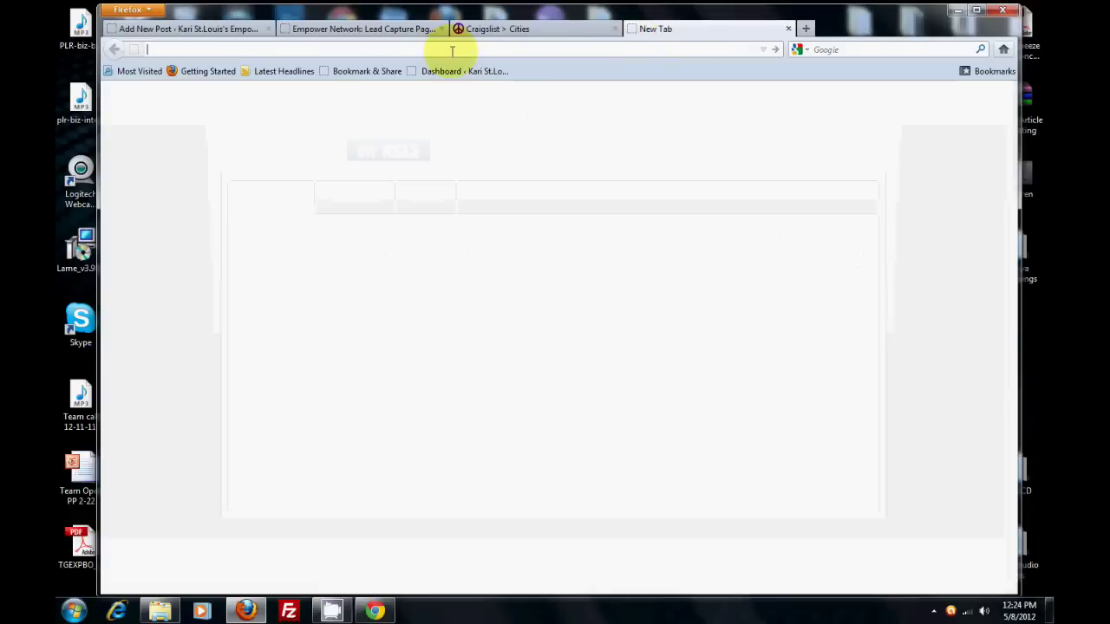
right_click(452, 49)
click(478, 110)
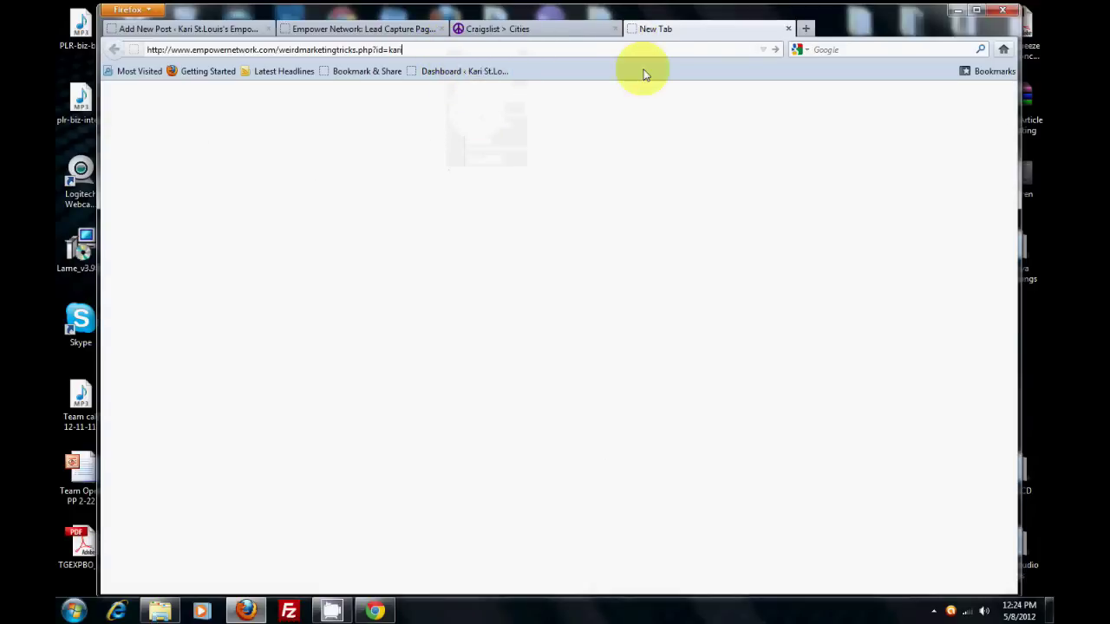
click(777, 52)
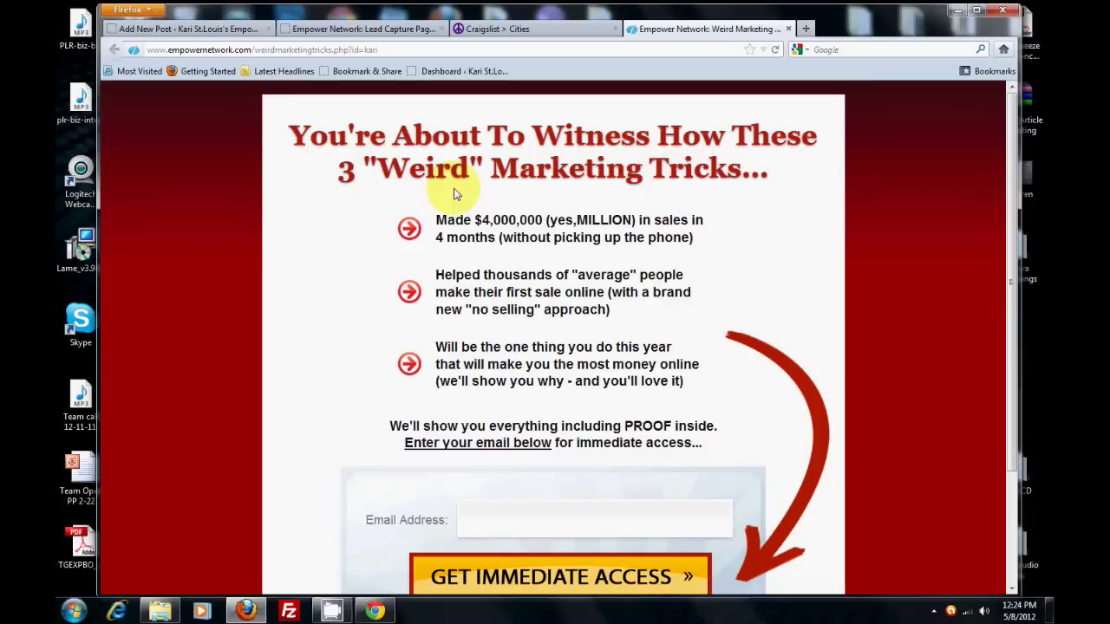
Step: Copy the capture page's full web address and return to the new post tab
click(383, 50)
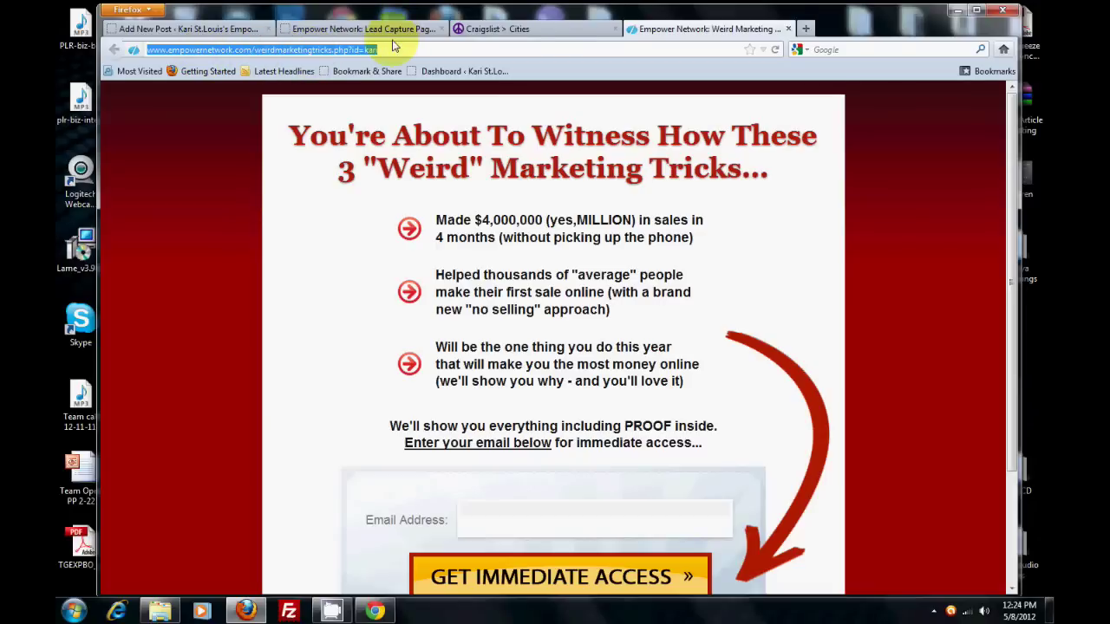
right_click(302, 50)
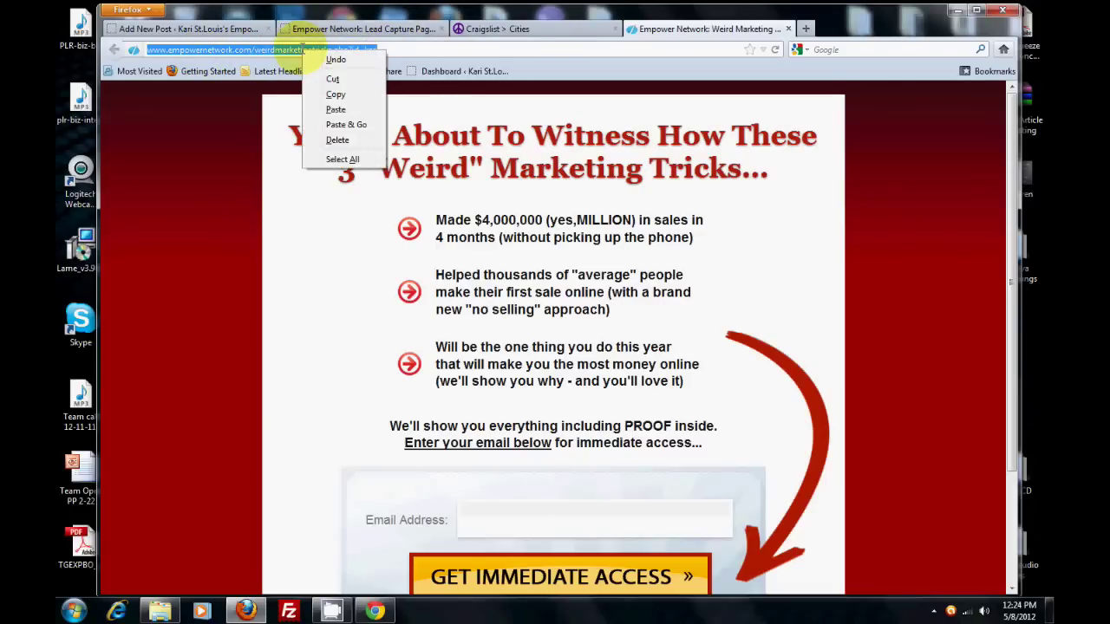
click(418, 33)
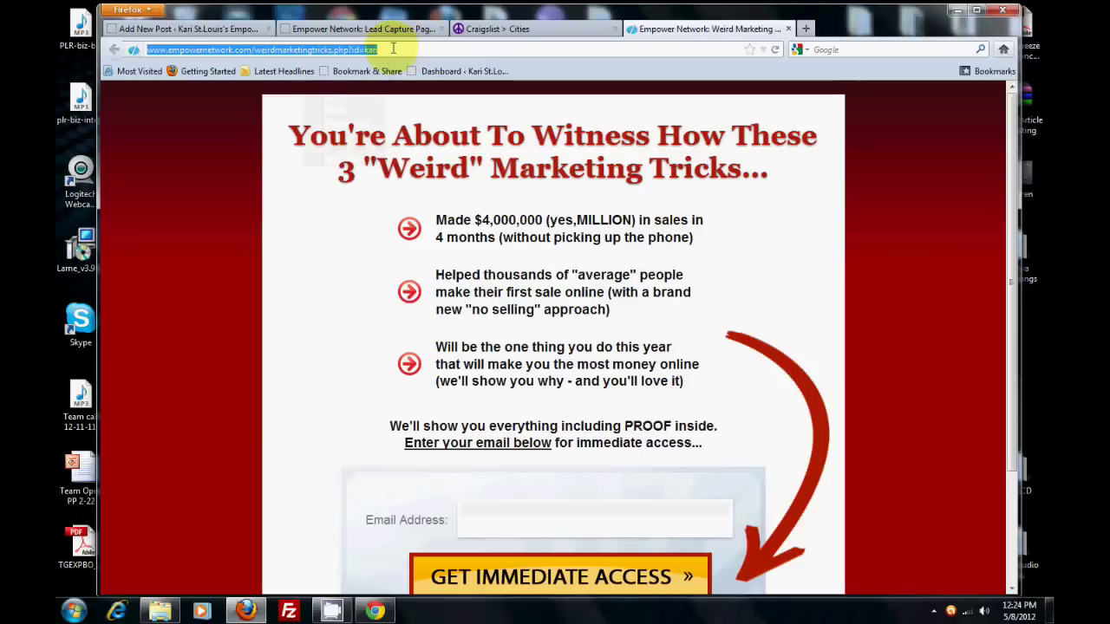
click(393, 50)
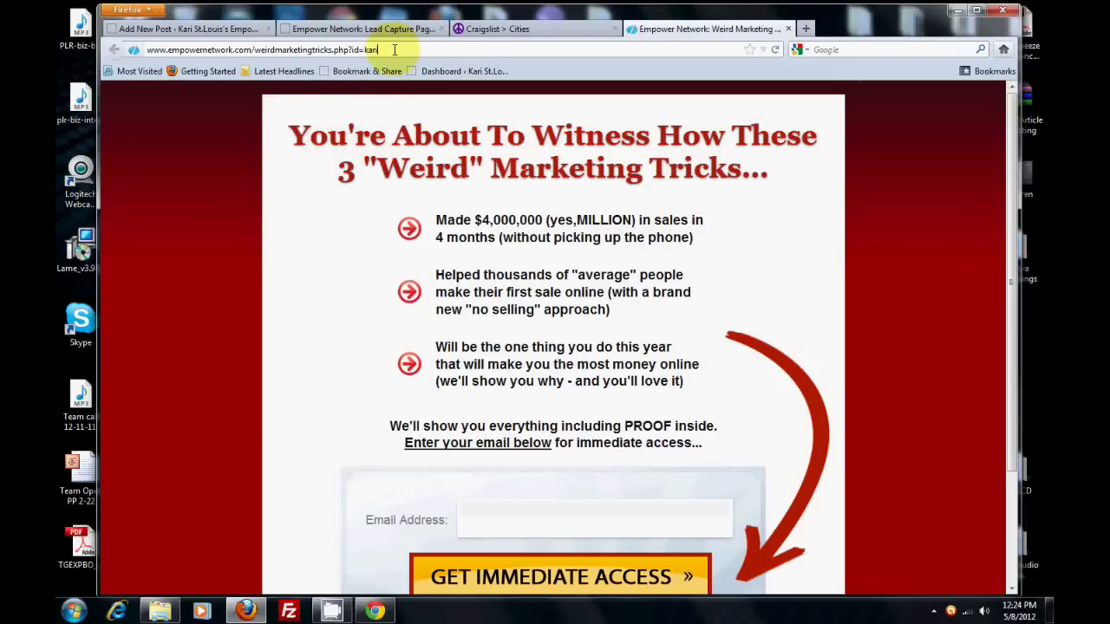
click(265, 134)
click(396, 52)
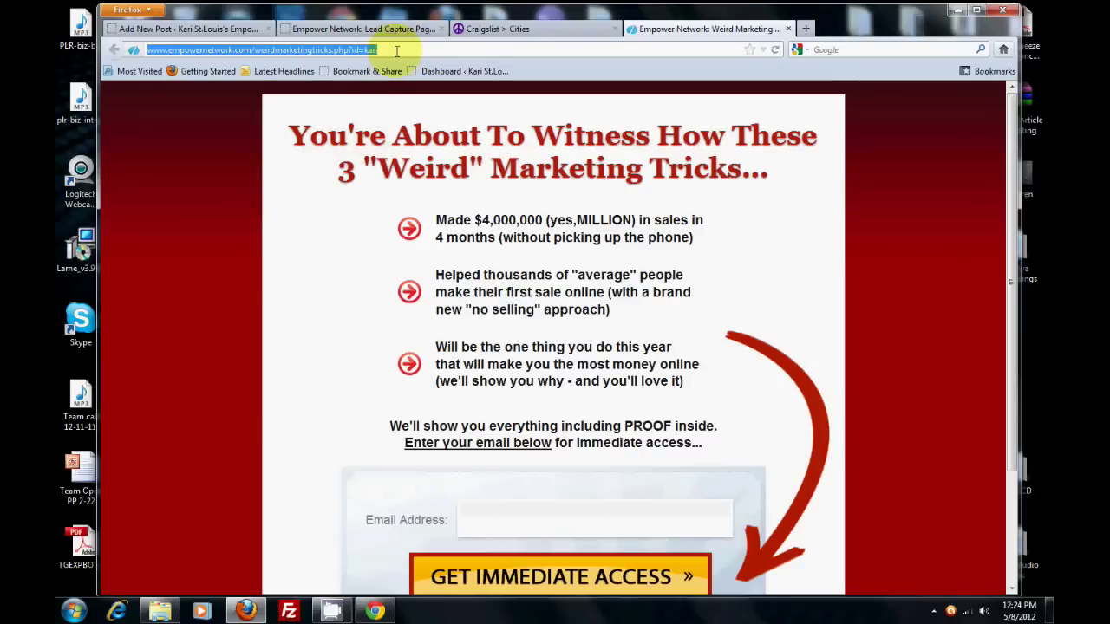
drag(392, 50, 111, 49)
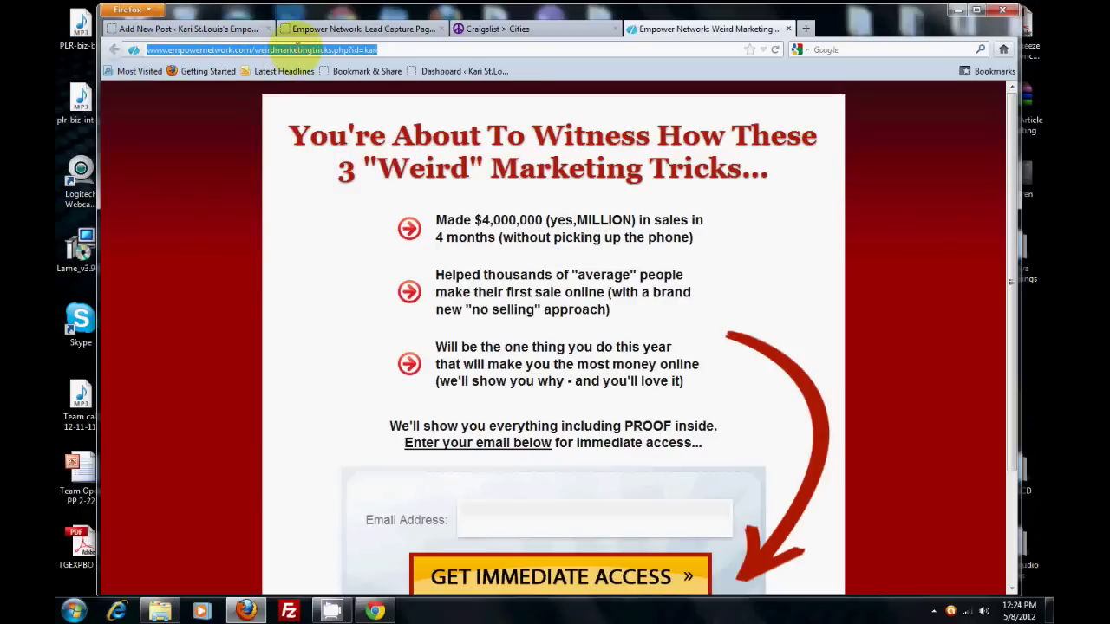
right_click(297, 50)
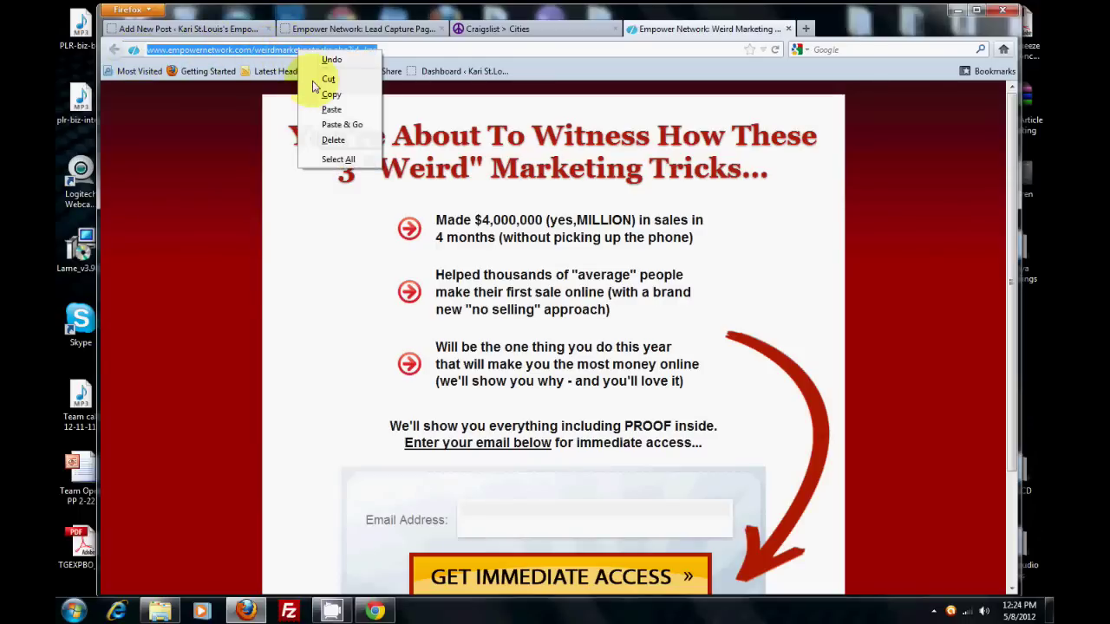
click(333, 97)
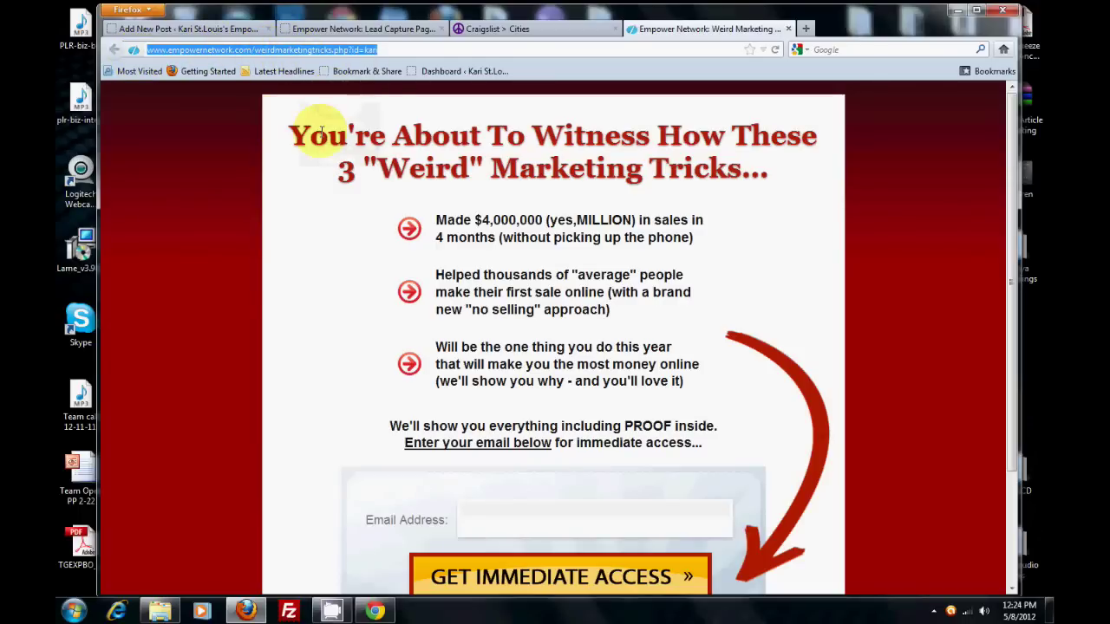
click(195, 32)
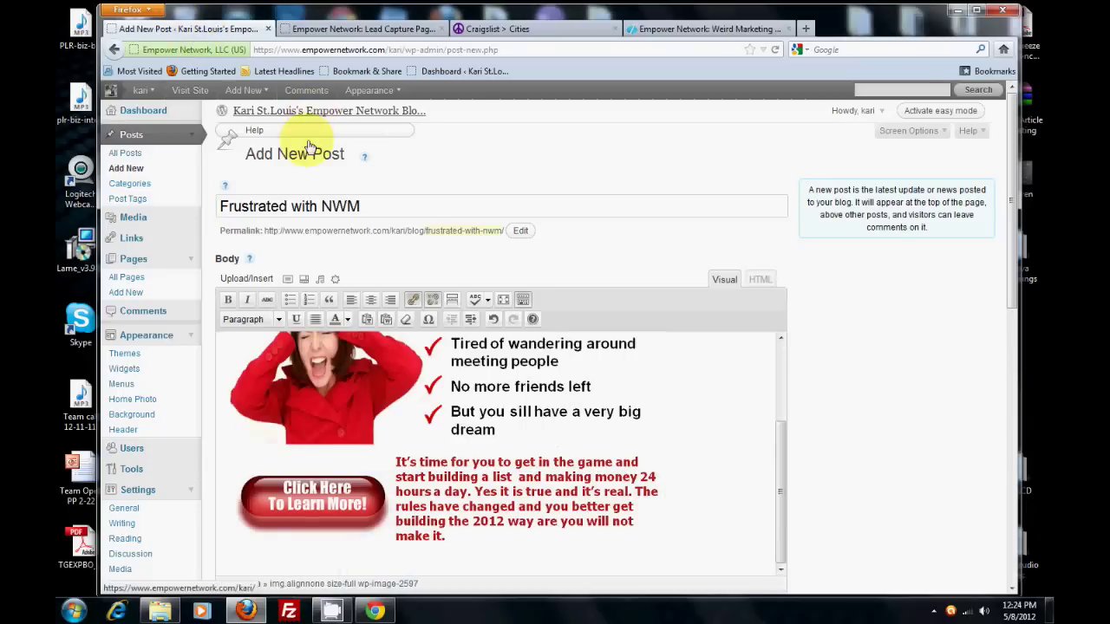
Step: Replace the image's link with the weirdmarketingtricks page address, set to open in a new window
scroll(835, 340, down, 3)
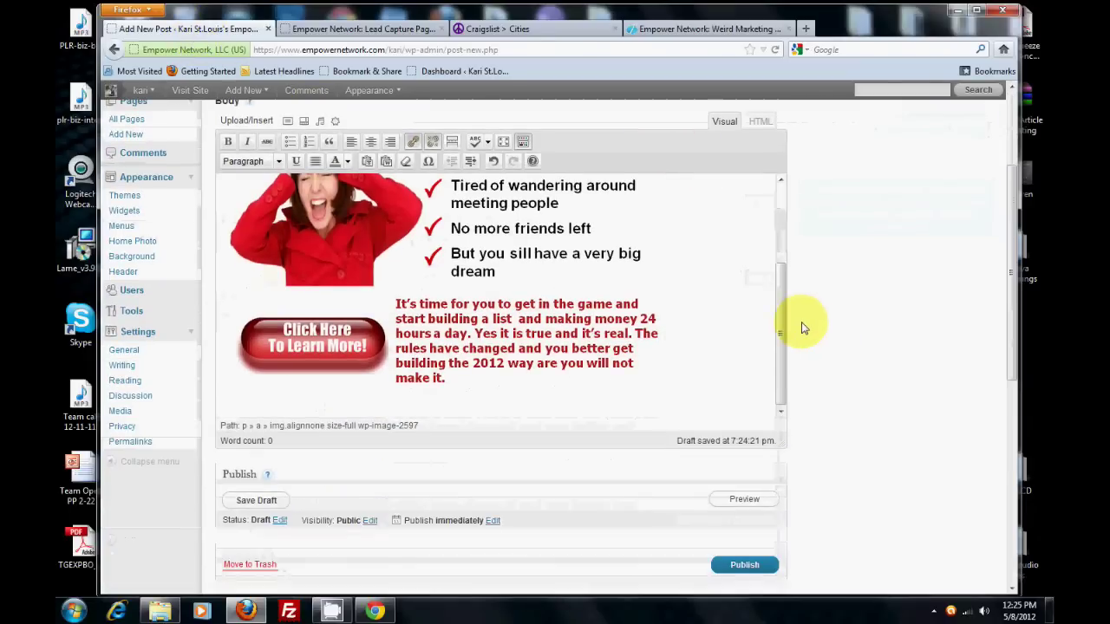
click(431, 265)
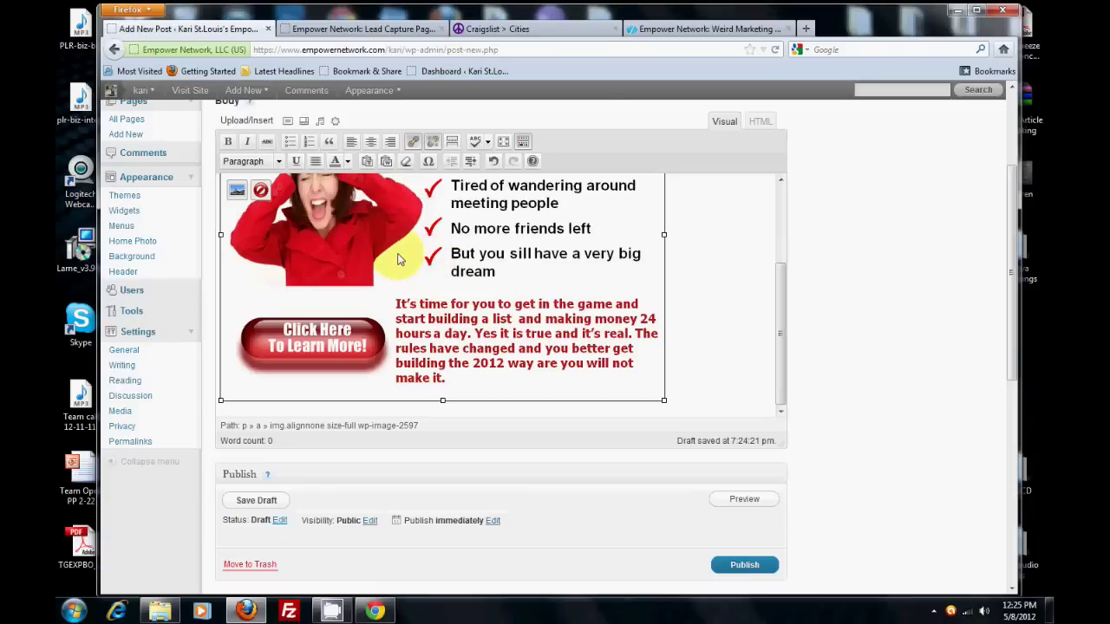
click(413, 143)
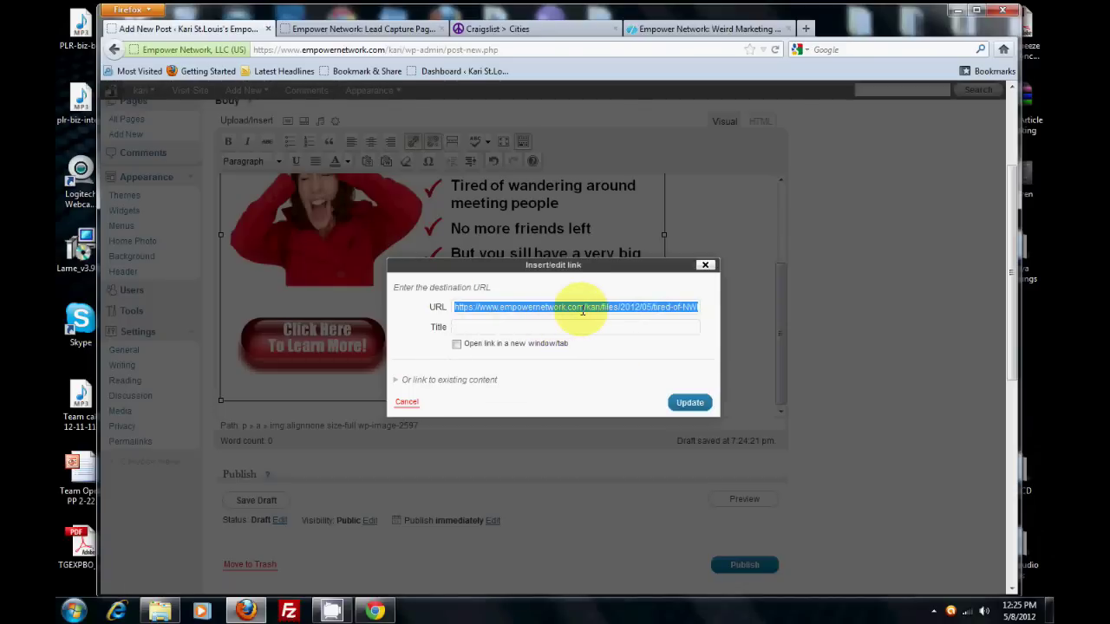
key(BackSpace)
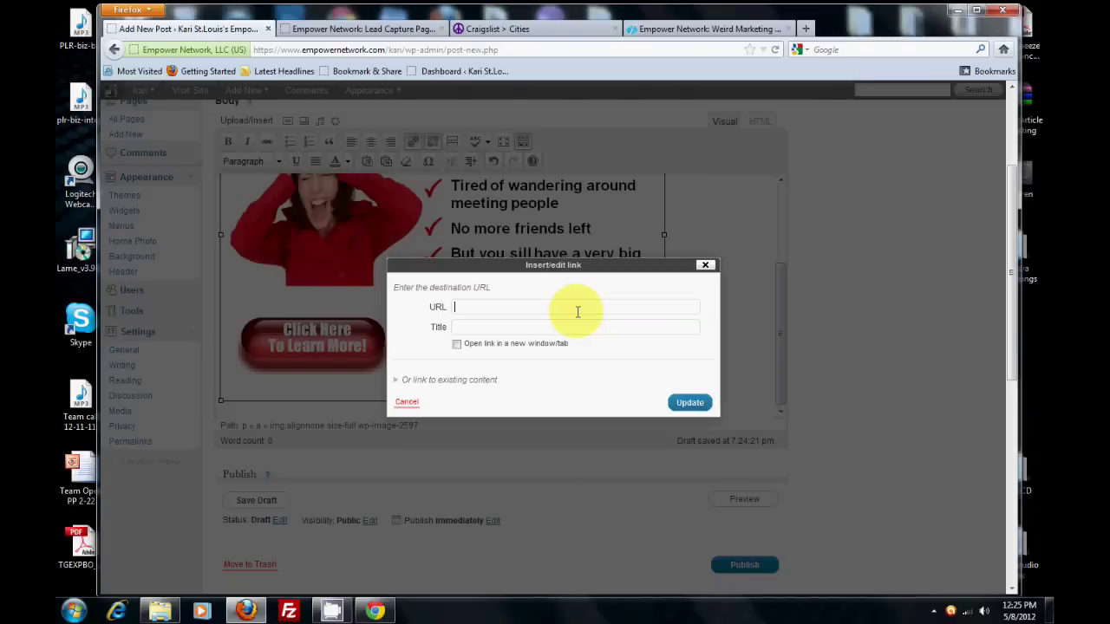
right_click(485, 306)
click(518, 366)
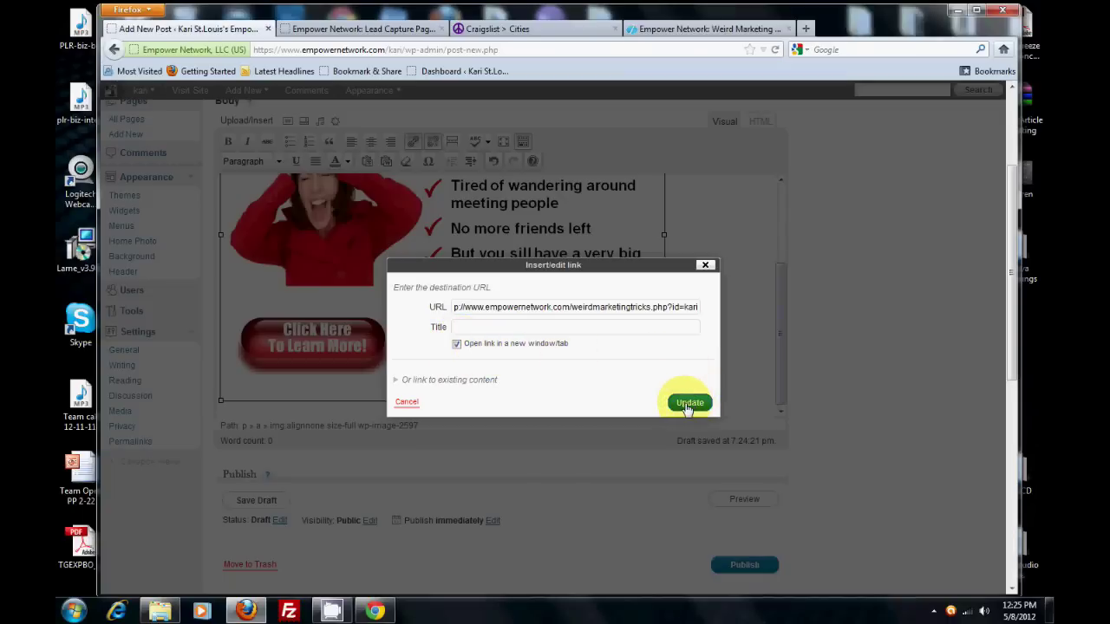
click(689, 405)
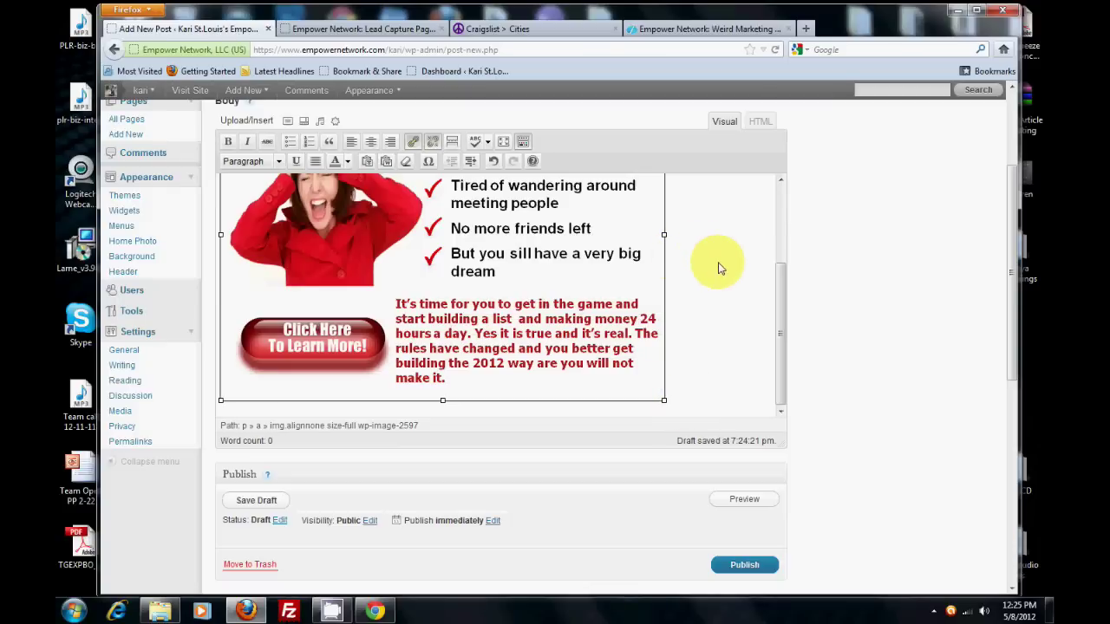
Step: Copy all of the post's linked-image markup from the WordPress HTML view
click(761, 124)
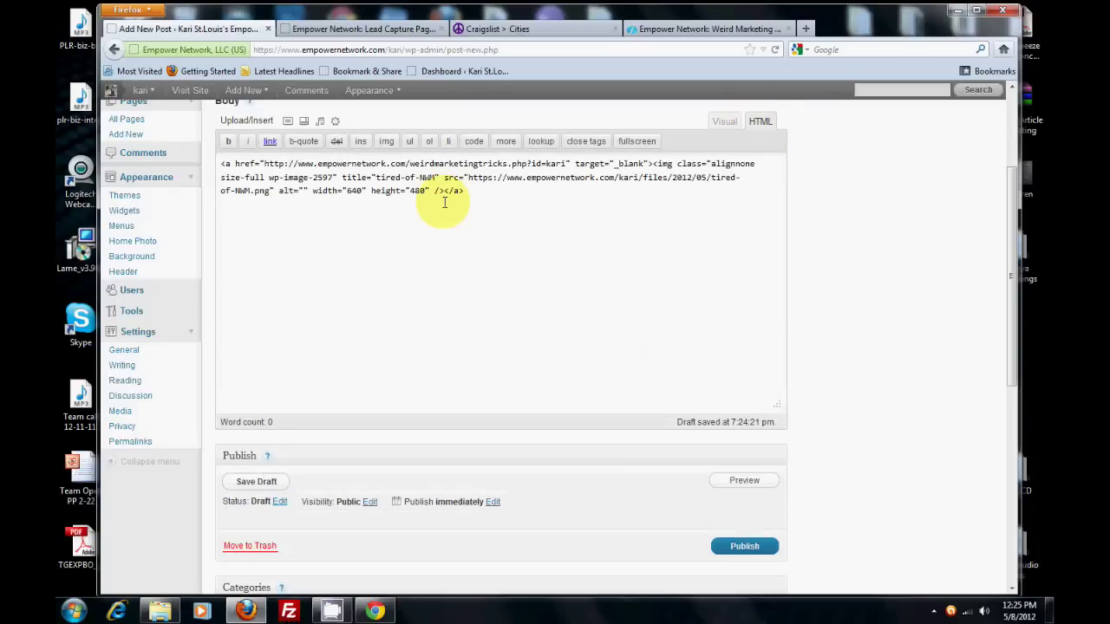
drag(468, 191, 208, 155)
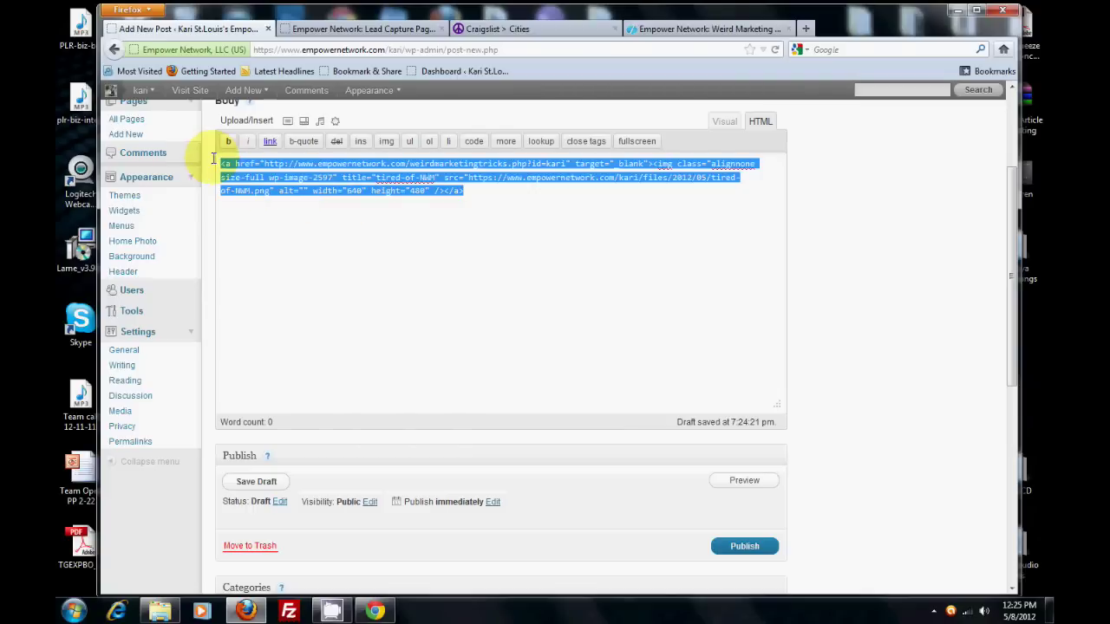
click(389, 223)
right_click(462, 190)
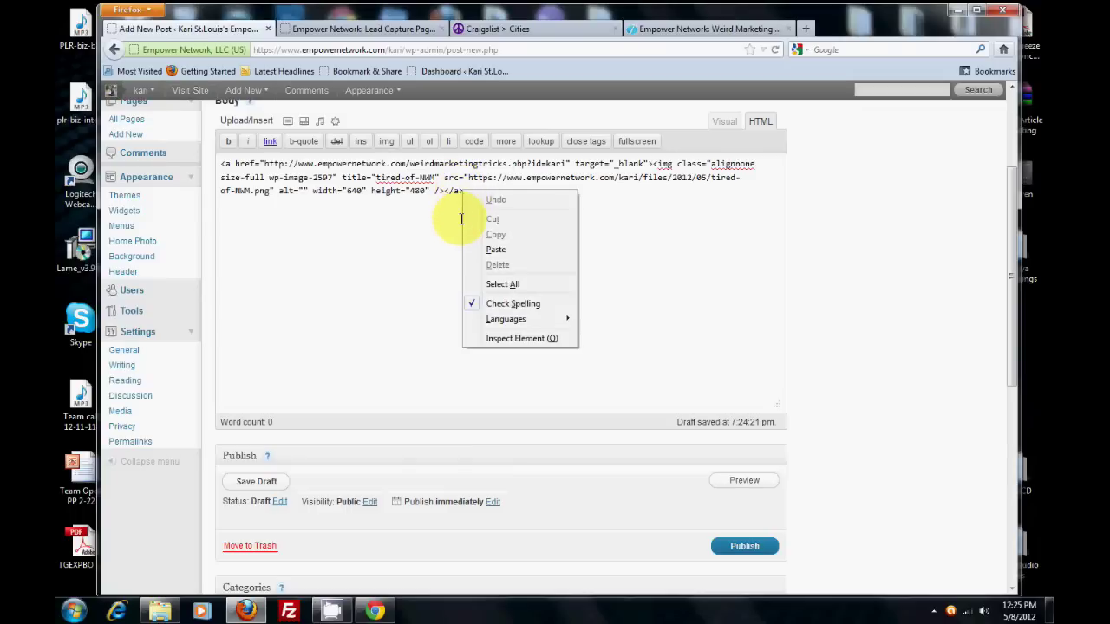
click(503, 285)
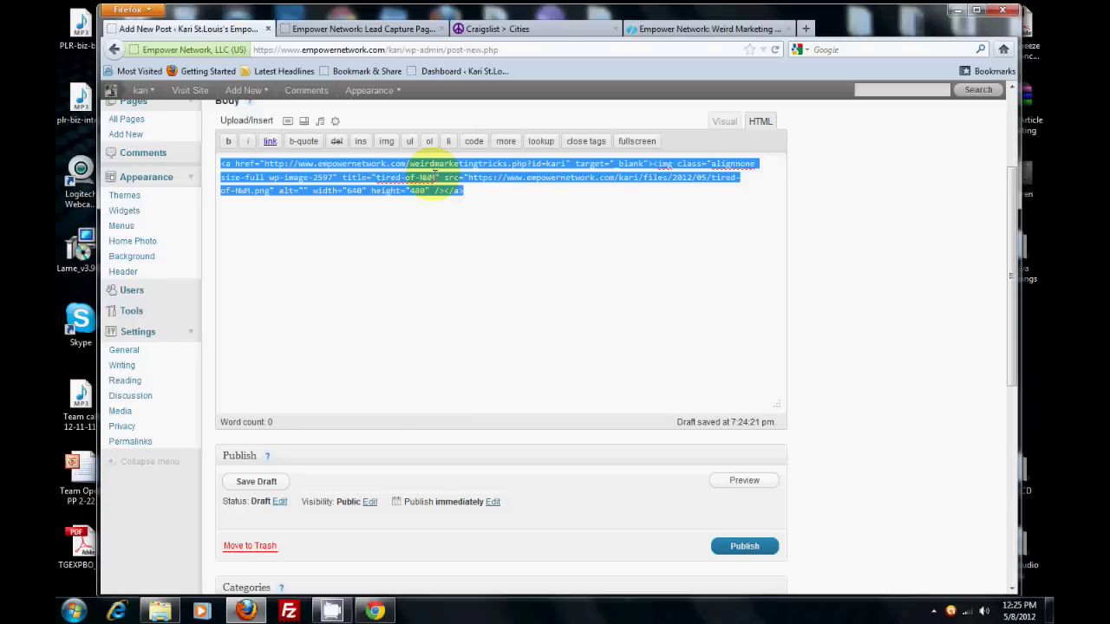
right_click(433, 178)
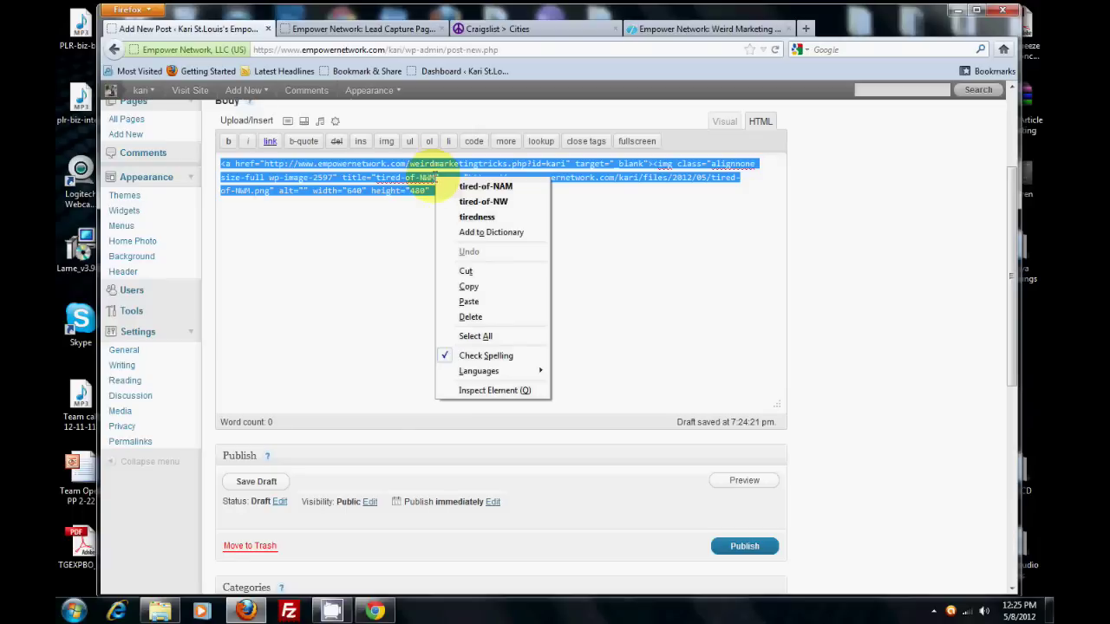
click(469, 287)
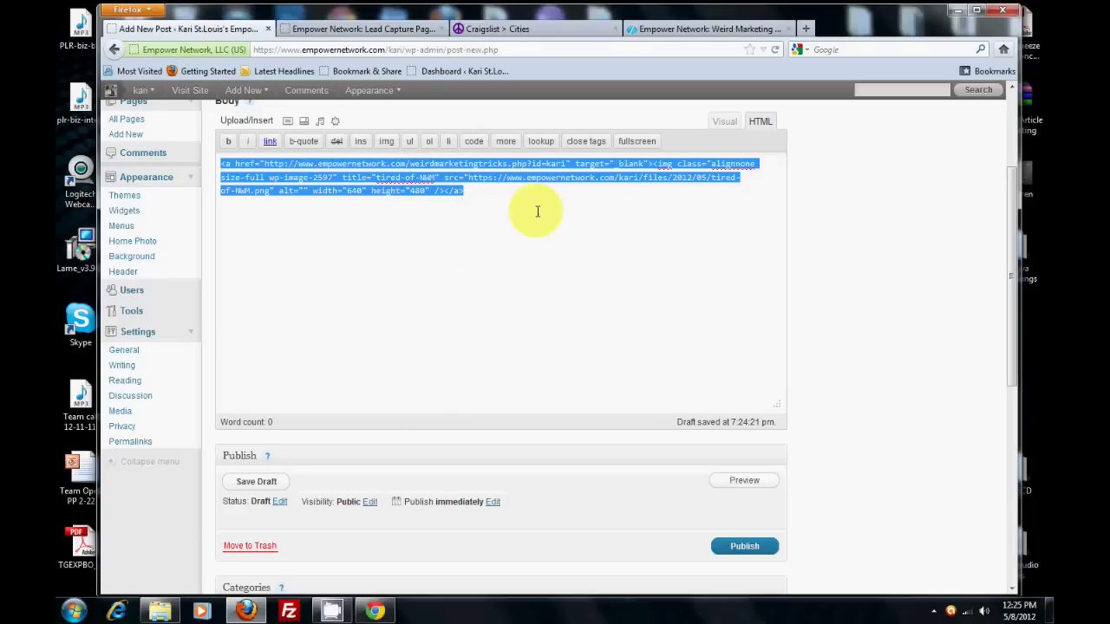
click(521, 30)
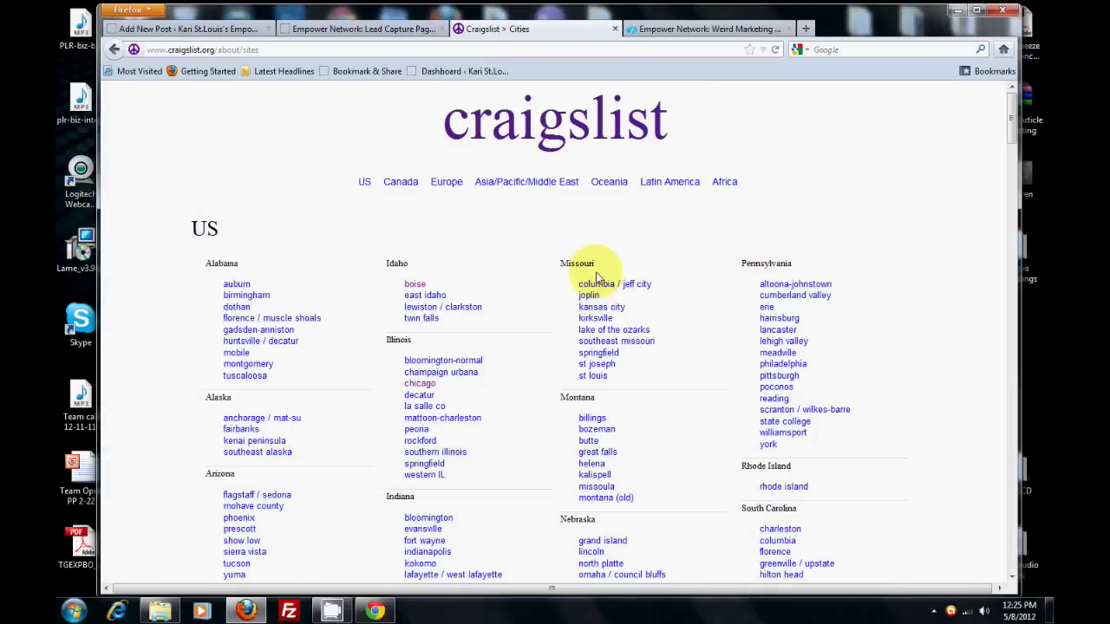
Step: Open the SF bay area Craigslist site, go to sm biz ads, and start a new posting
scroll(681, 303, down, 5)
scroll(682, 302, up, 5)
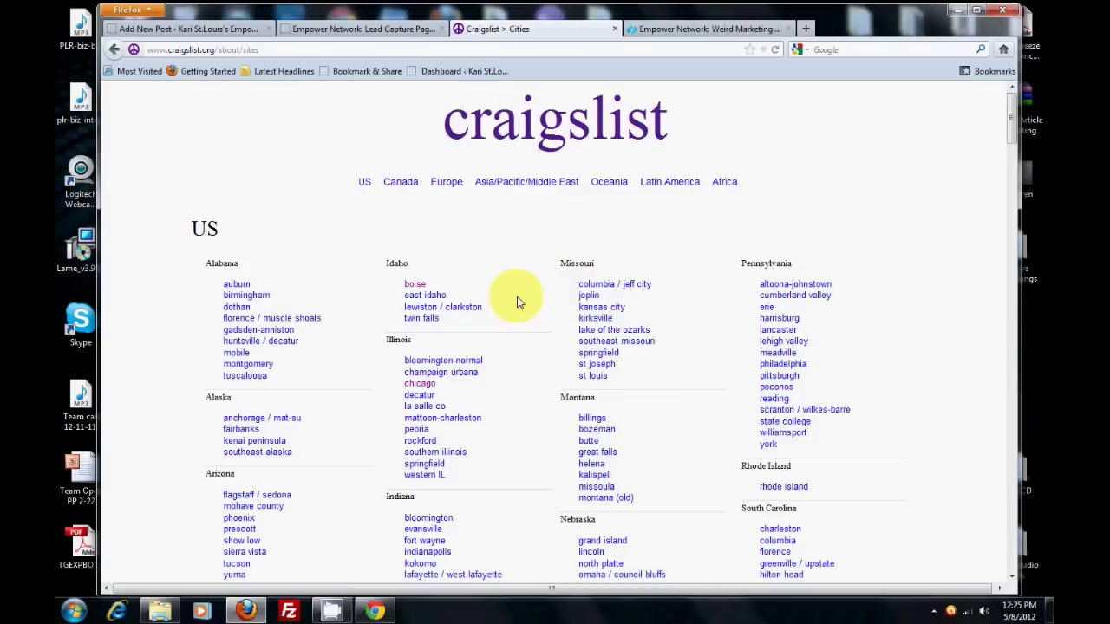
scroll(517, 300, down, 4)
scroll(517, 303, down, 4)
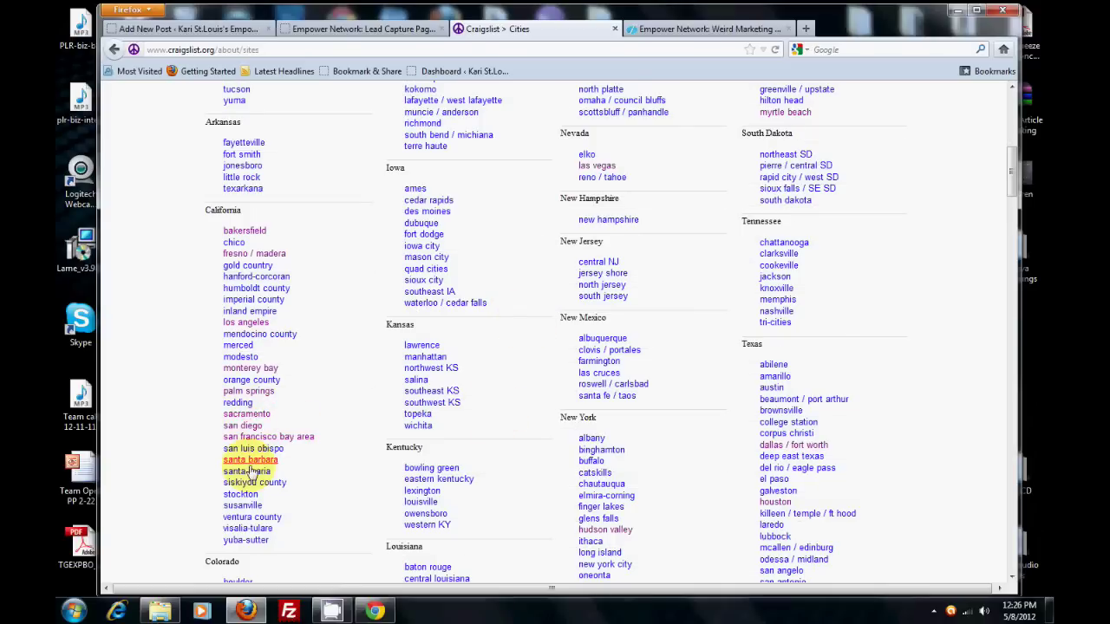
click(264, 438)
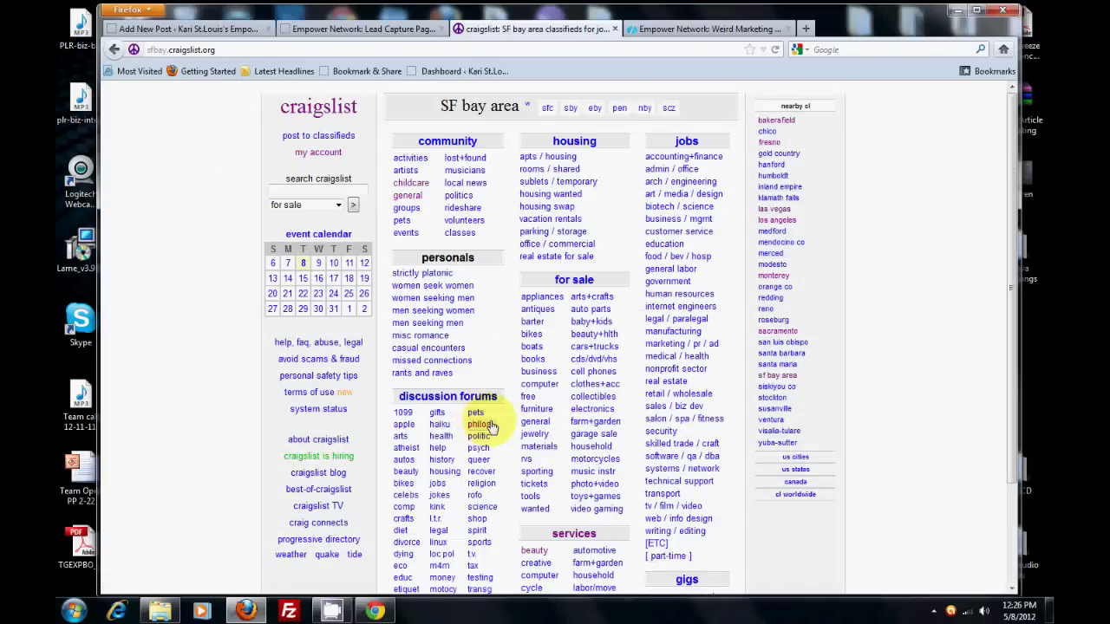
scroll(581, 443, down, 3)
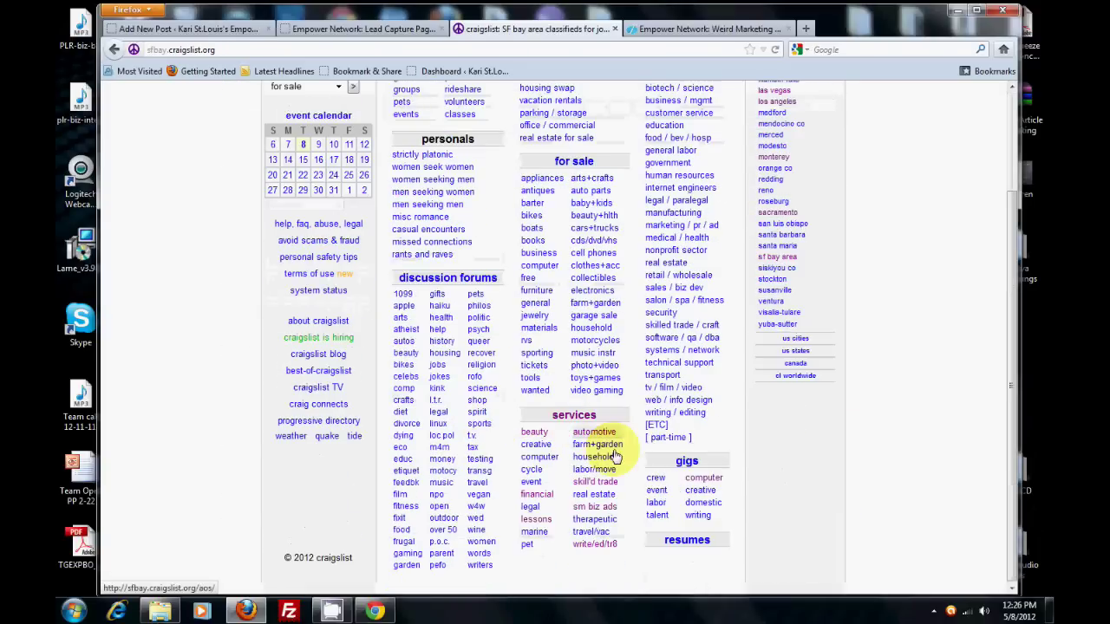
click(595, 507)
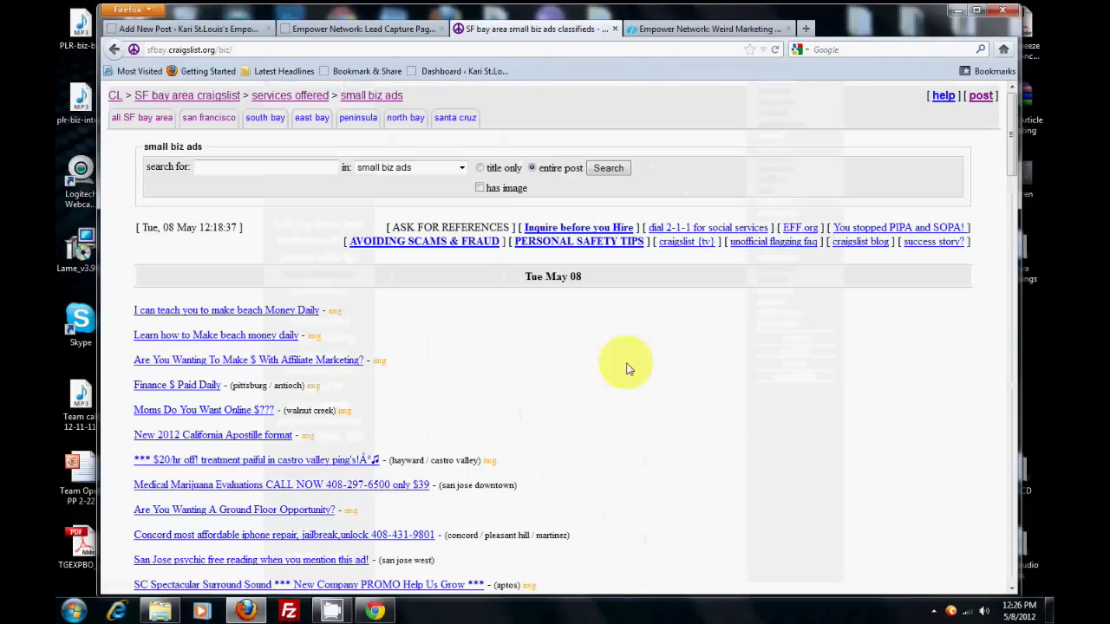
click(980, 97)
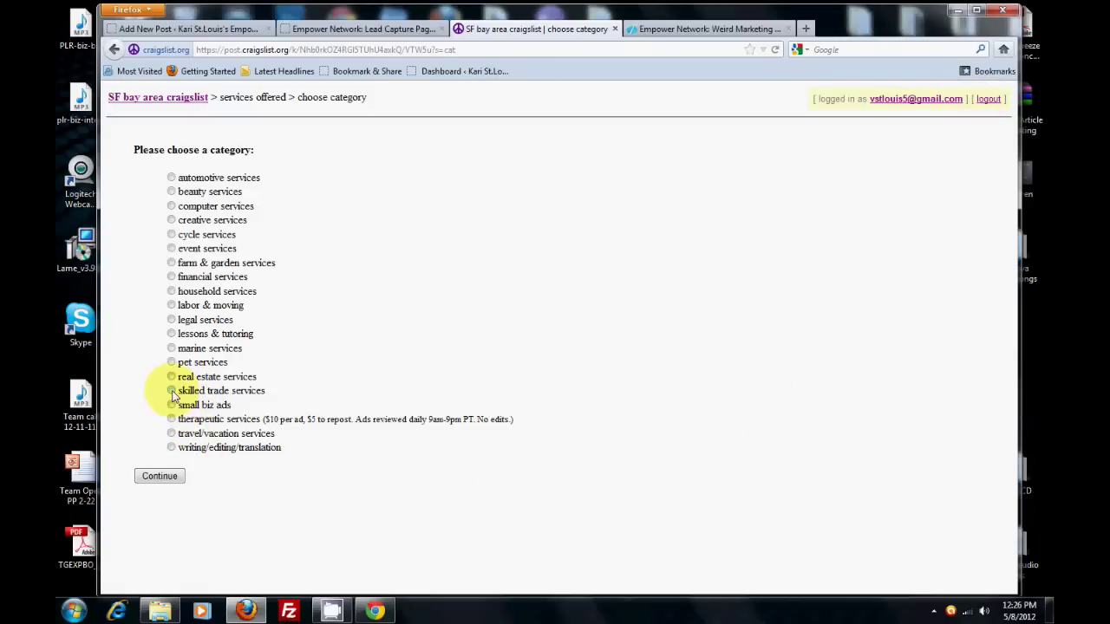
Step: Categorize the post as small biz ads in city of san francisco, bypassing the neighborhood choice
click(212, 395)
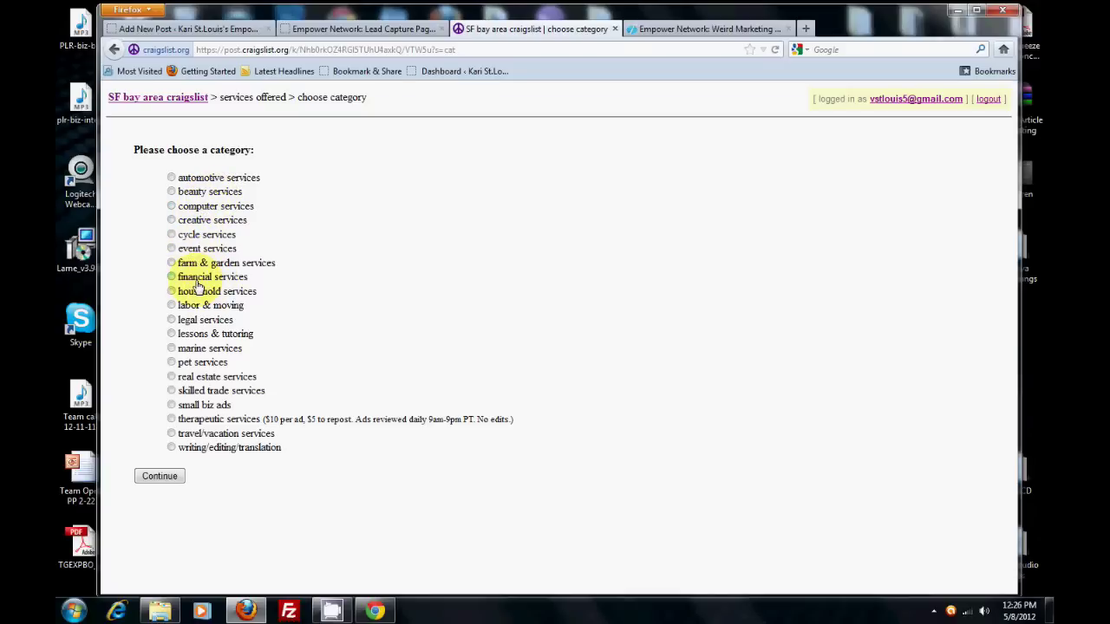
click(171, 404)
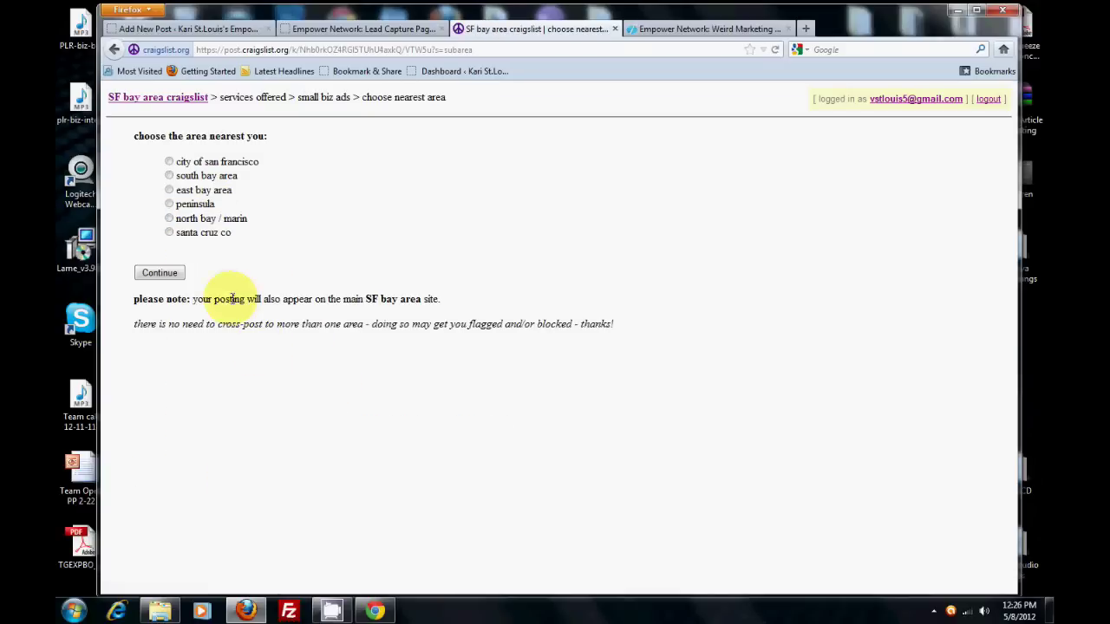
click(170, 163)
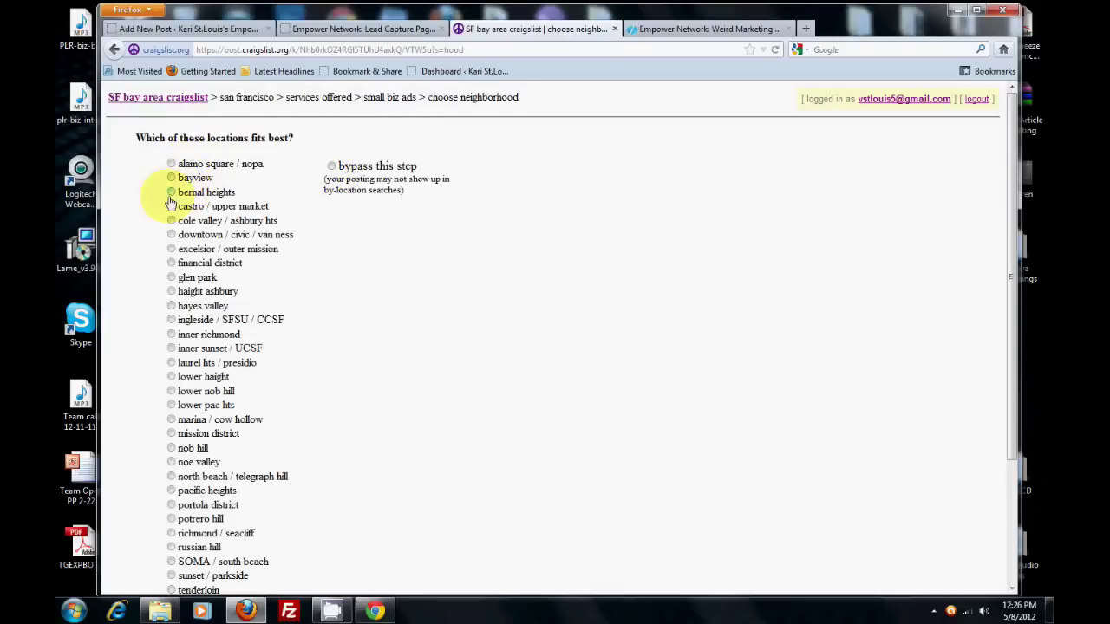
click(332, 167)
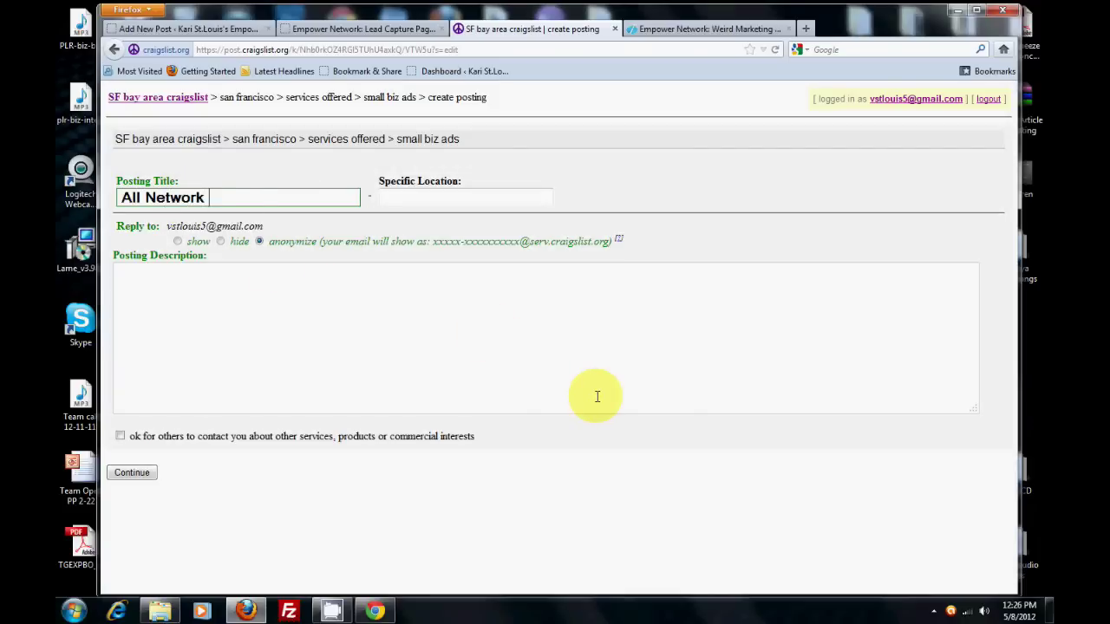
Step: Title the ad 'All Network marketers take a look at this' and paste the picture-ad HTML as its description
text(marketers take a look at this)
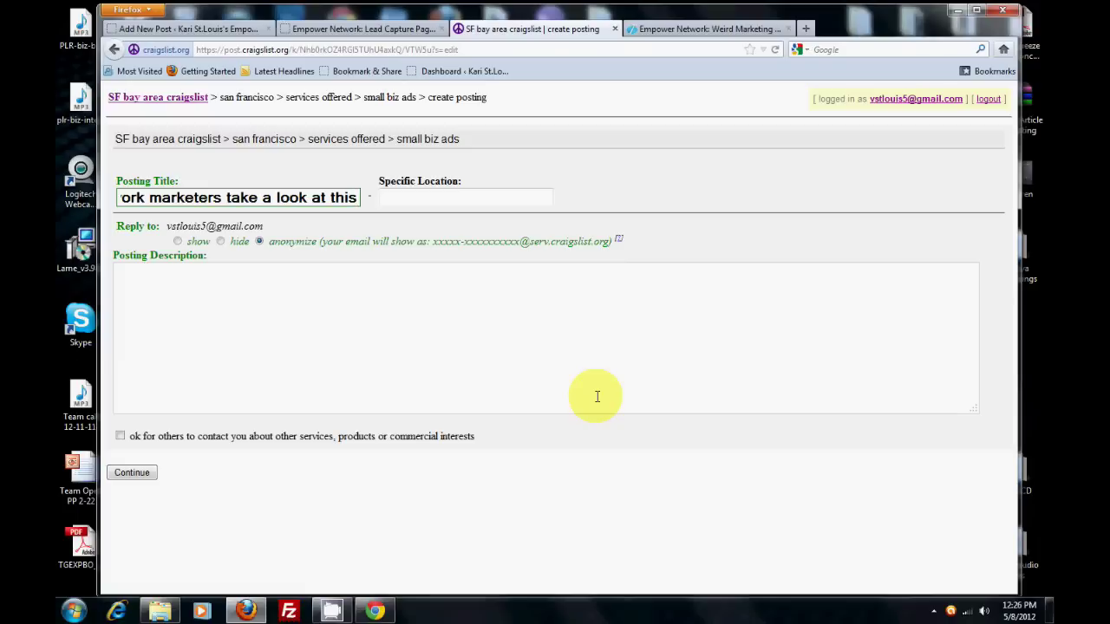
right_click(154, 272)
click(199, 327)
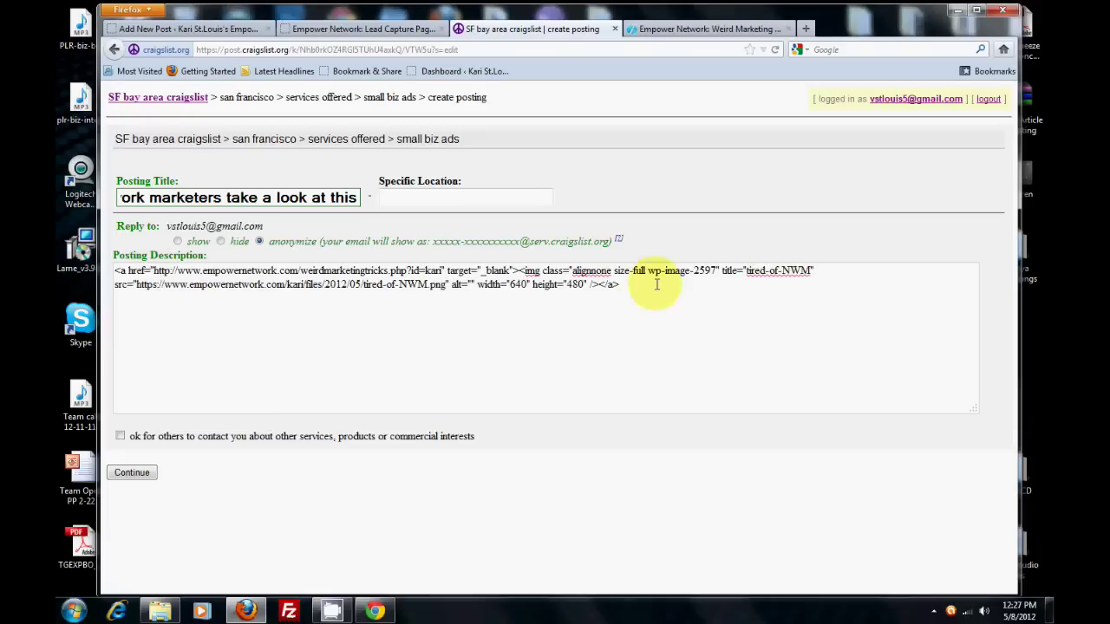
Step: Continue through the preview to publish the ad
click(138, 477)
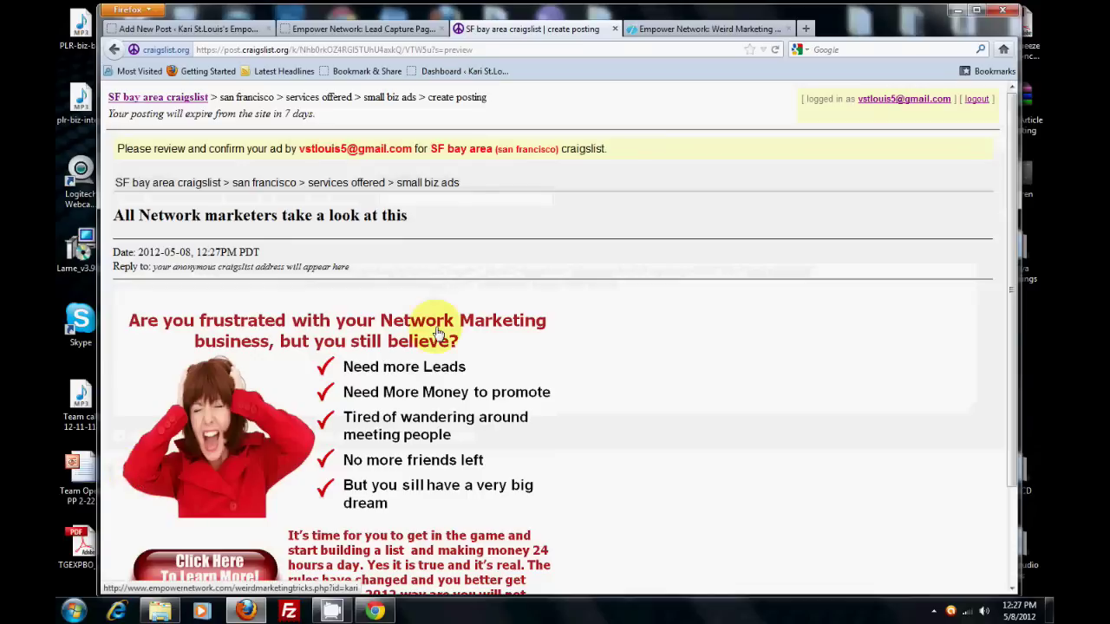
scroll(524, 350, down, 3)
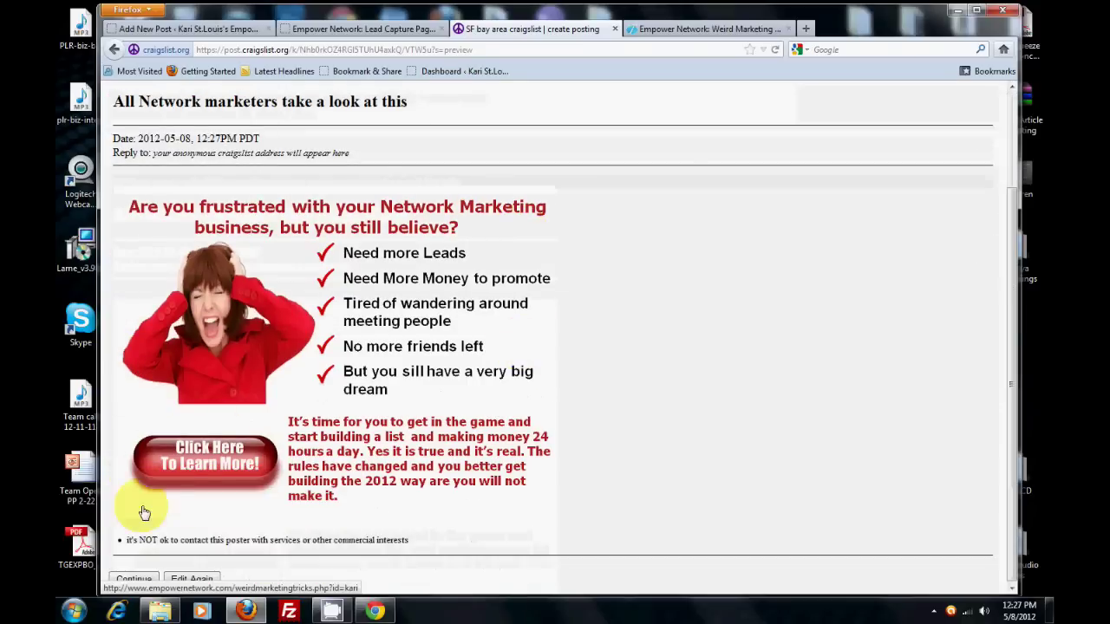
click(137, 580)
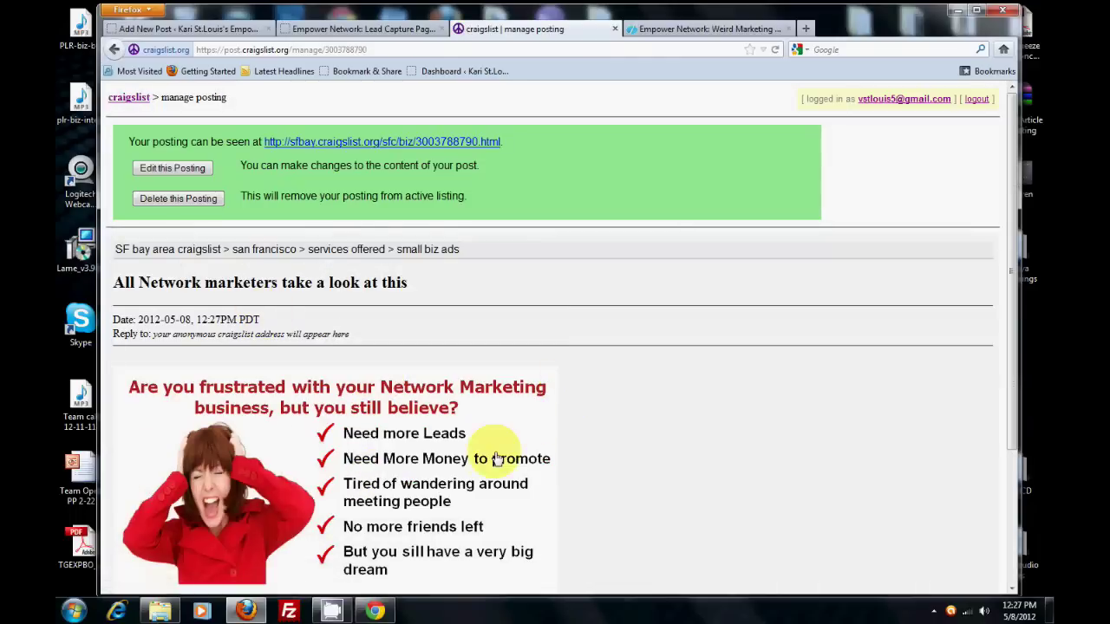
Step: Test the live ad's image link to confirm it opens the Weird Marketing page, then return to the ad
scroll(632, 313, down, 4)
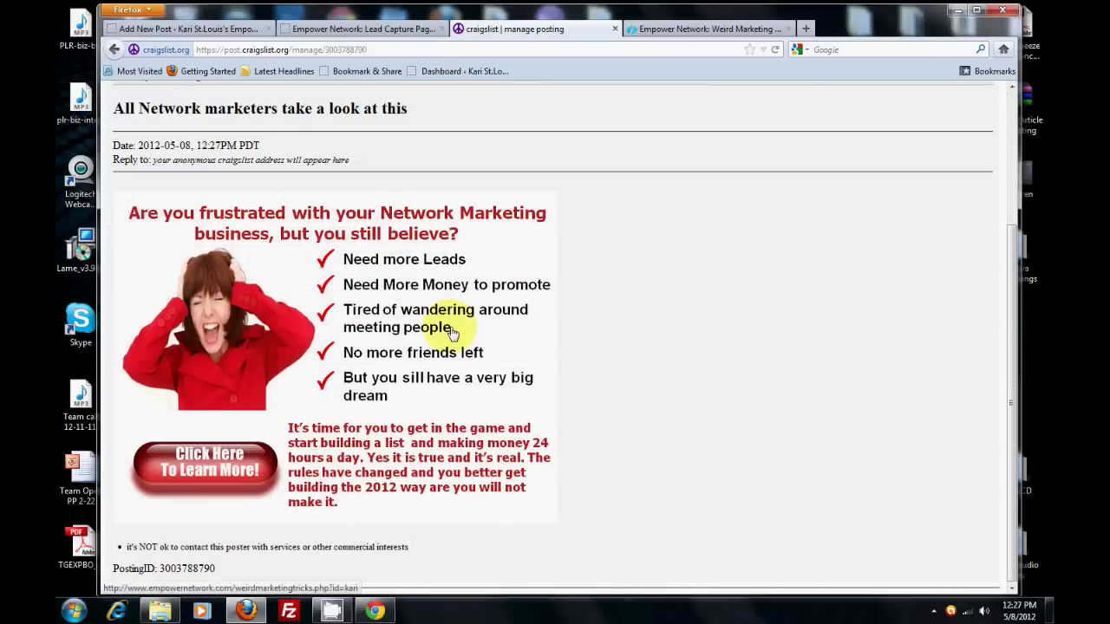
click(451, 333)
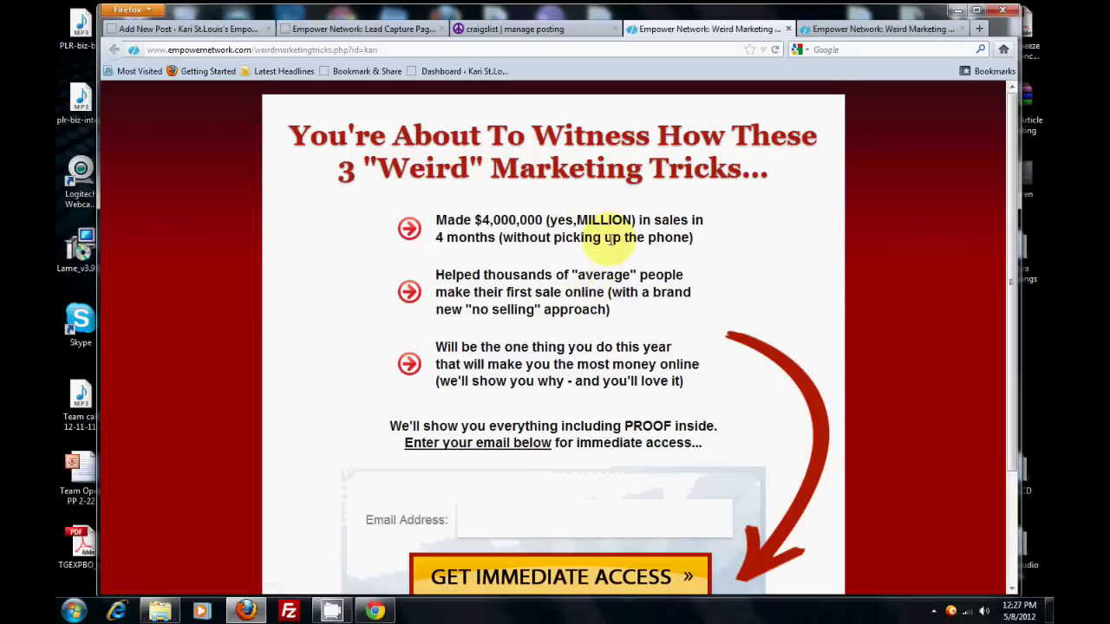
click(788, 29)
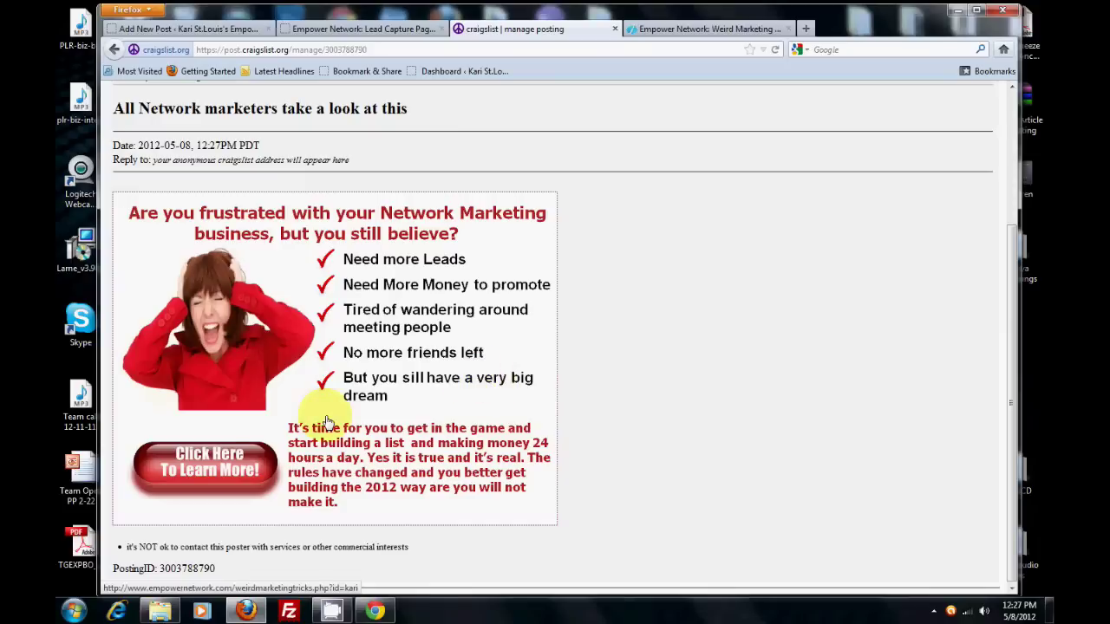
click(218, 471)
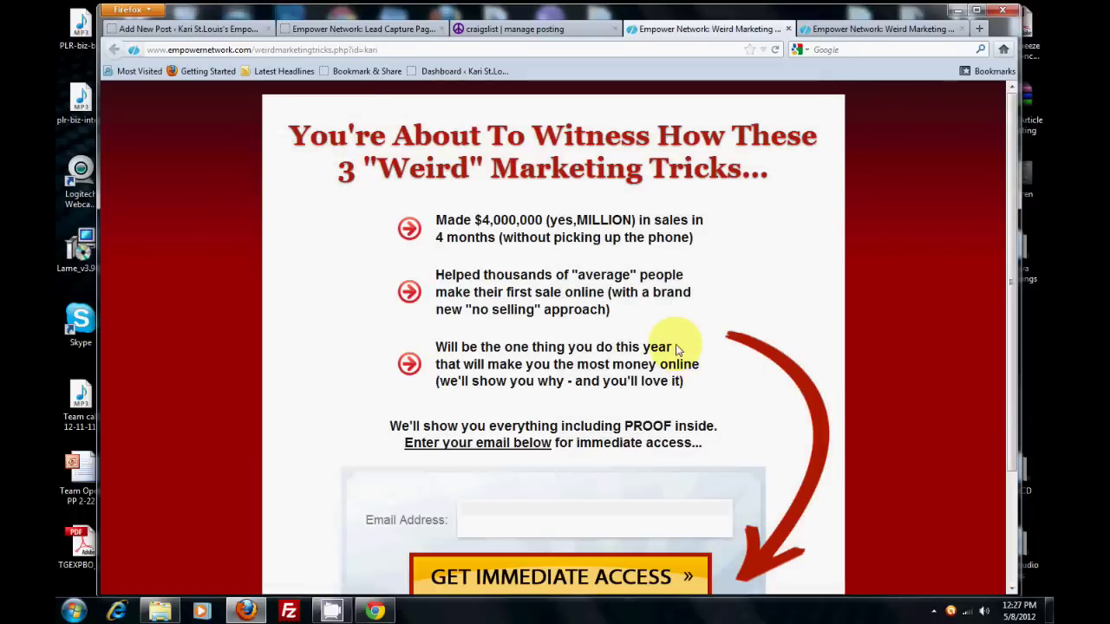
scroll(703, 261, down, 3)
scroll(528, 185, up, 3)
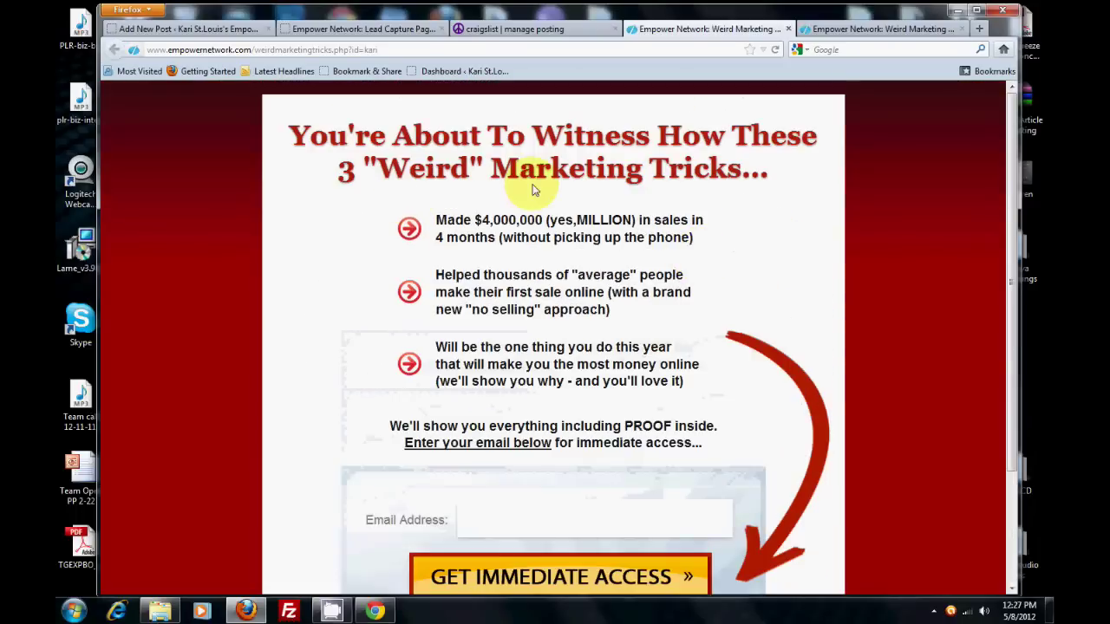
scroll(585, 292, down, 1)
scroll(582, 295, up, 1)
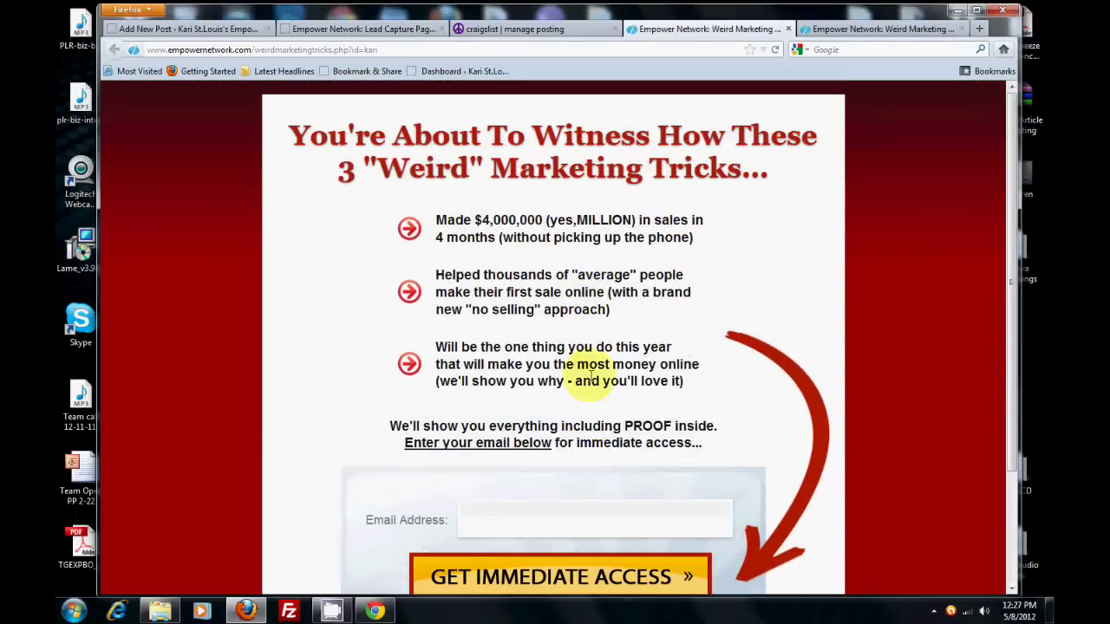
click(529, 30)
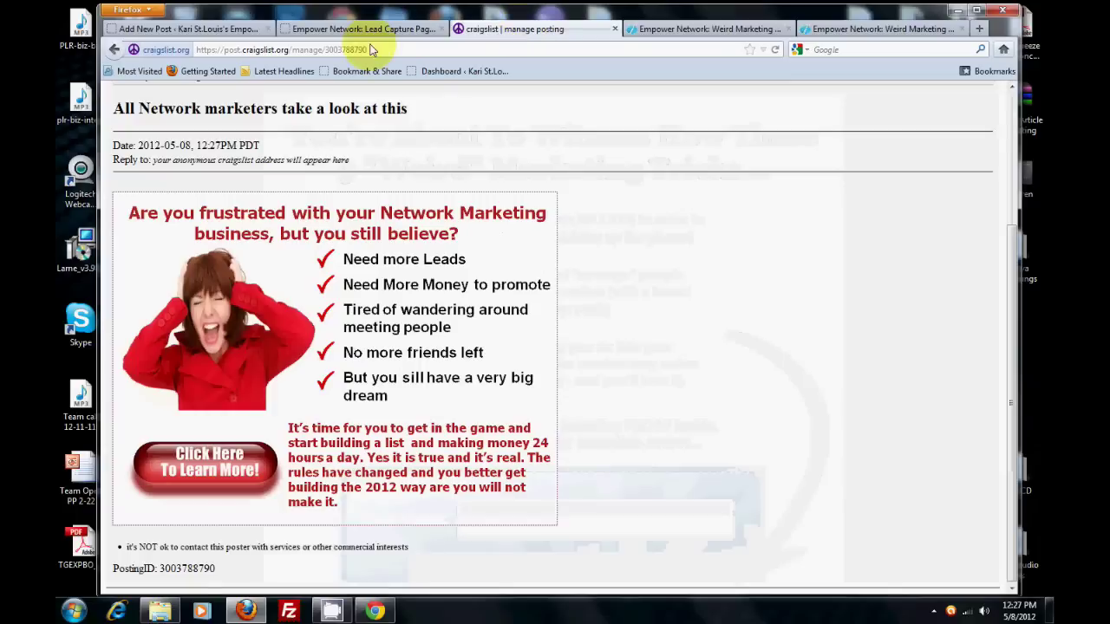
Step: Close the duplicate Weird Marketing tabs and return to the Lead Capture Pages list
click(355, 29)
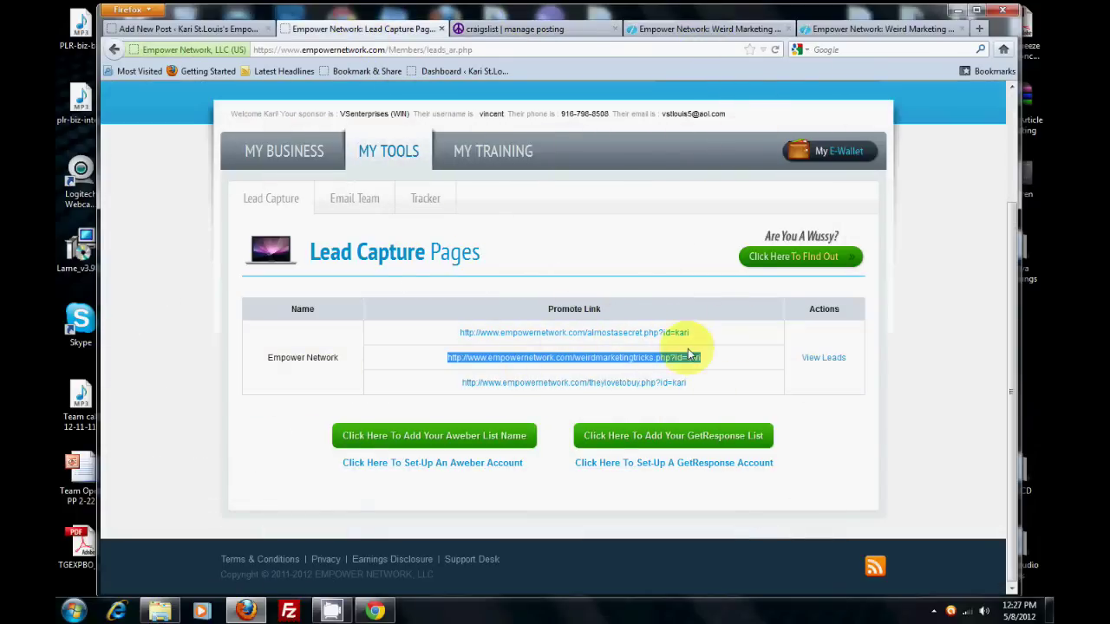
click(682, 31)
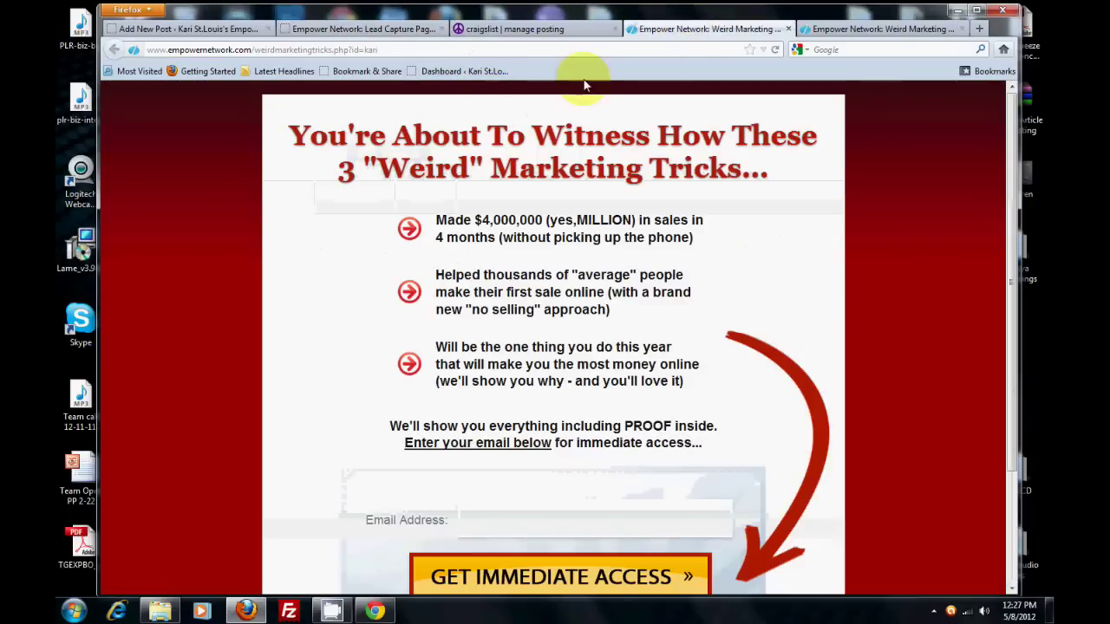
click(838, 29)
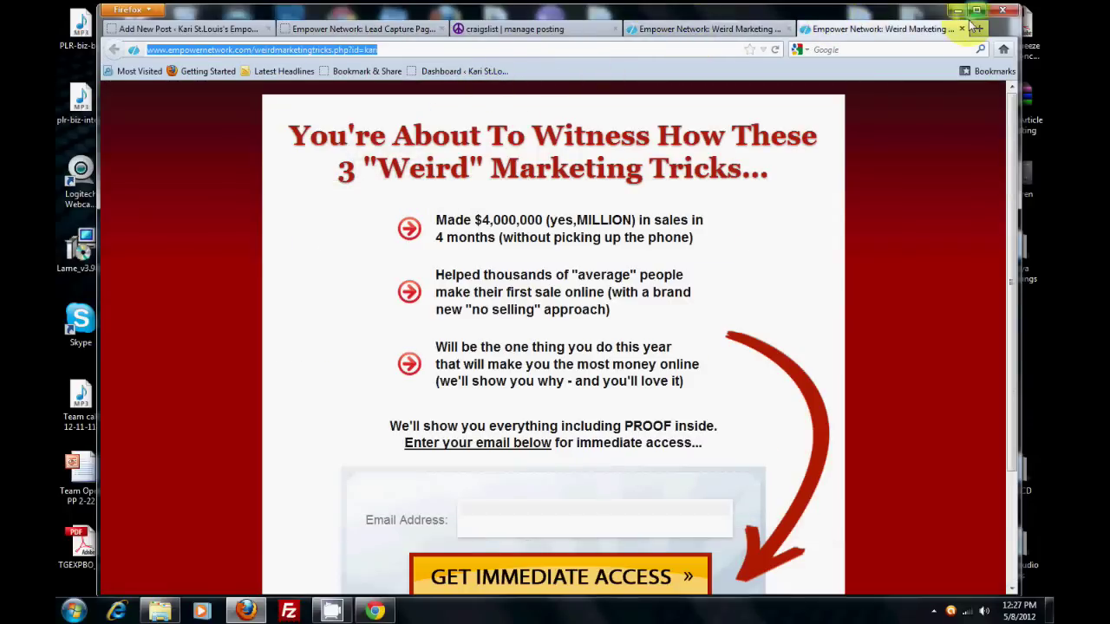
click(961, 30)
click(789, 30)
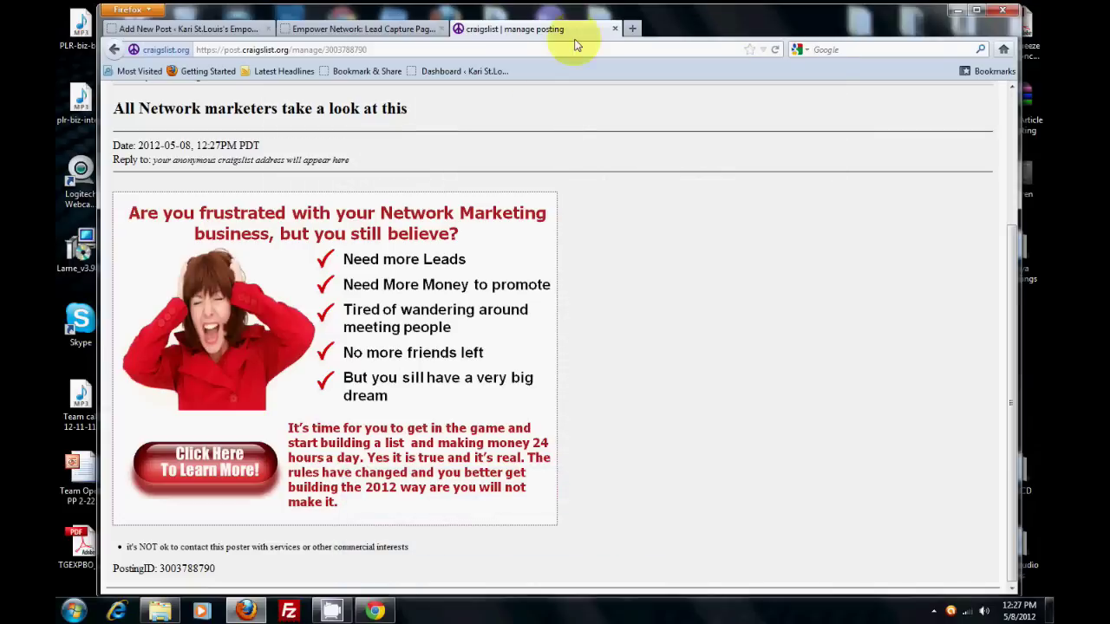
click(342, 31)
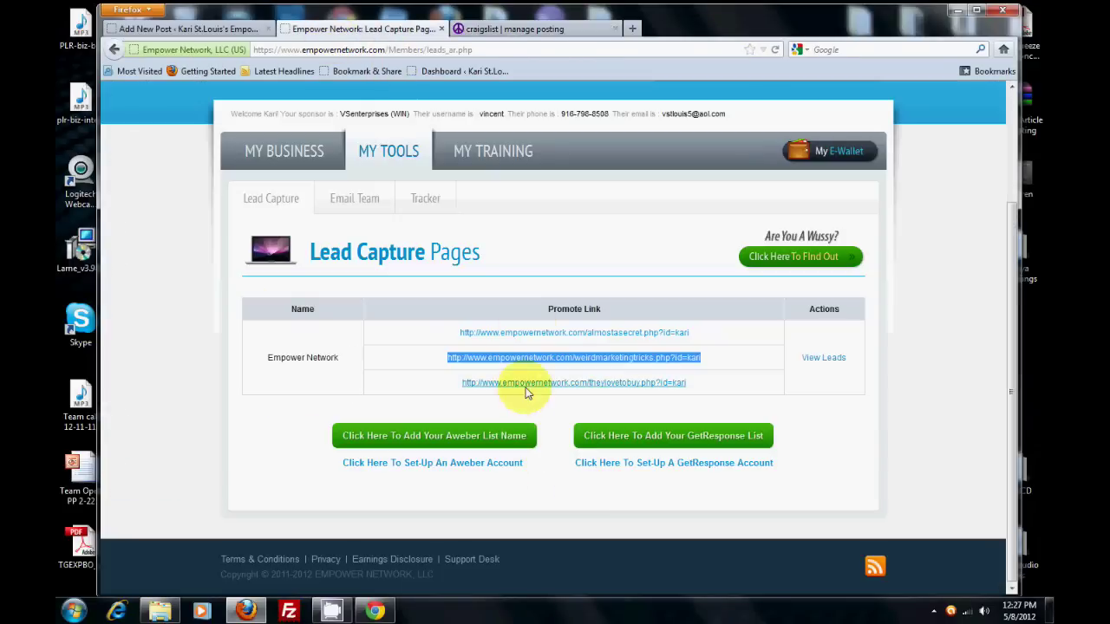
Step: Load the weirdmarketingtricks promote link in a new tab and copy its web address
right_click(565, 359)
click(598, 466)
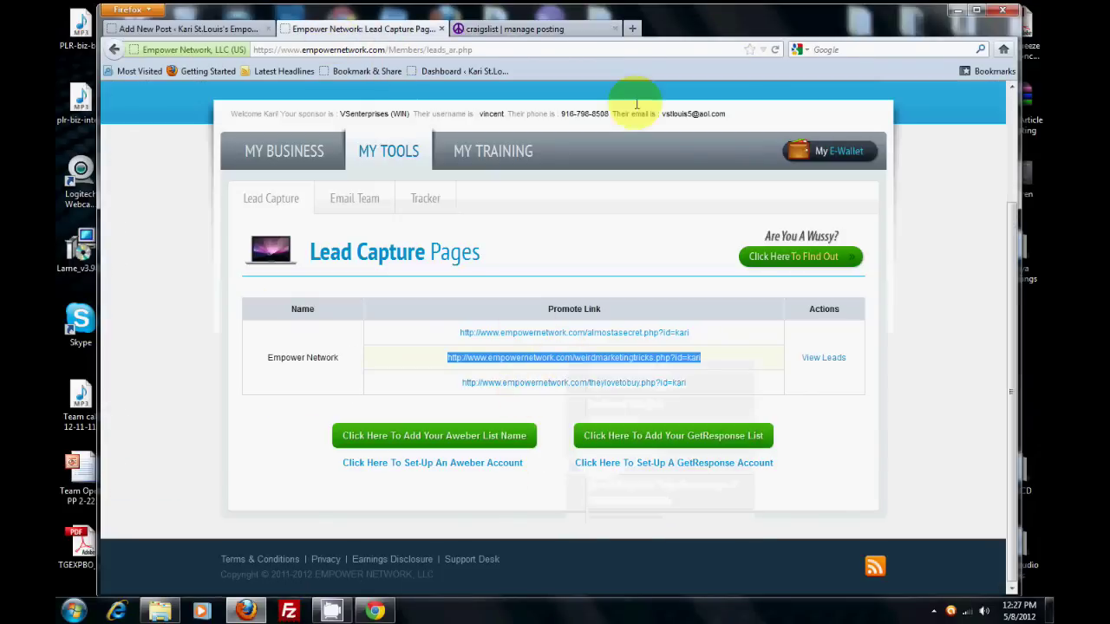
click(633, 28)
right_click(404, 50)
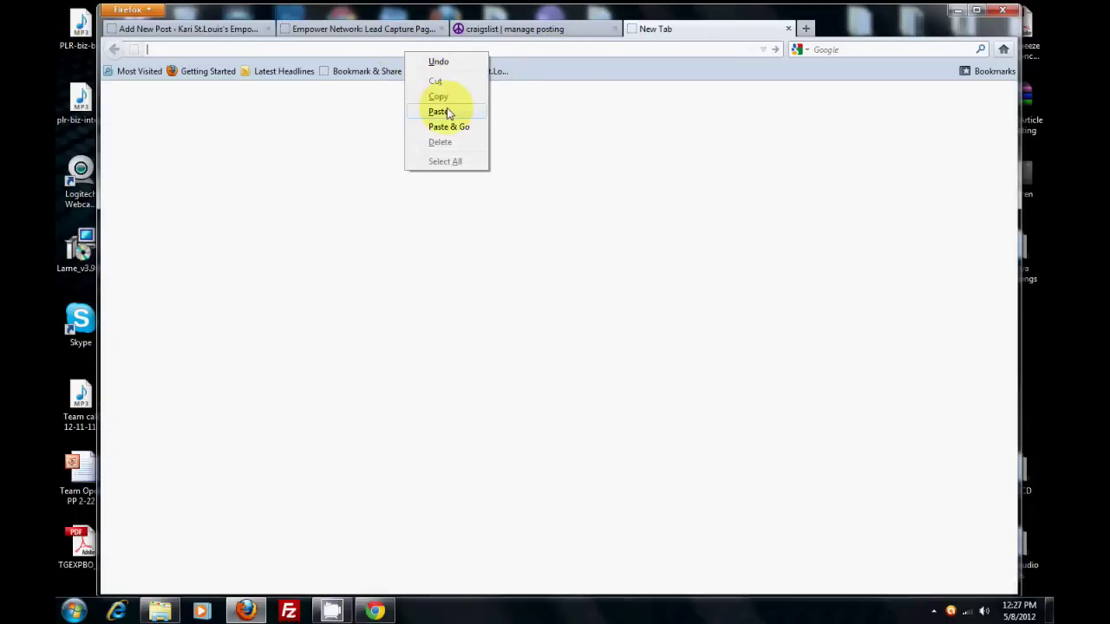
click(442, 109)
key(Return)
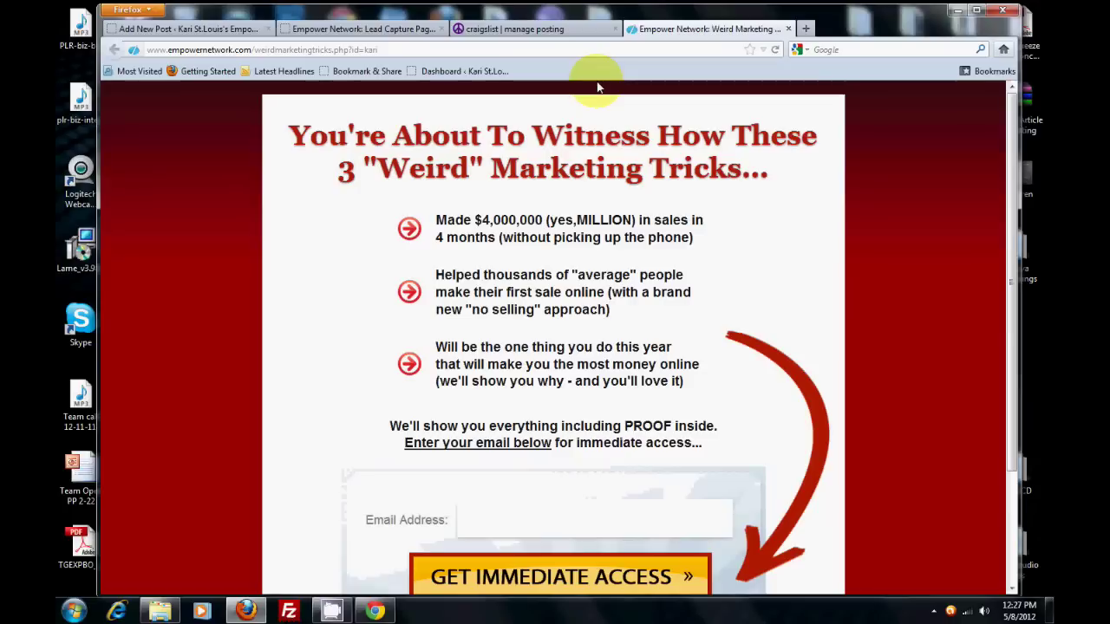
click(378, 49)
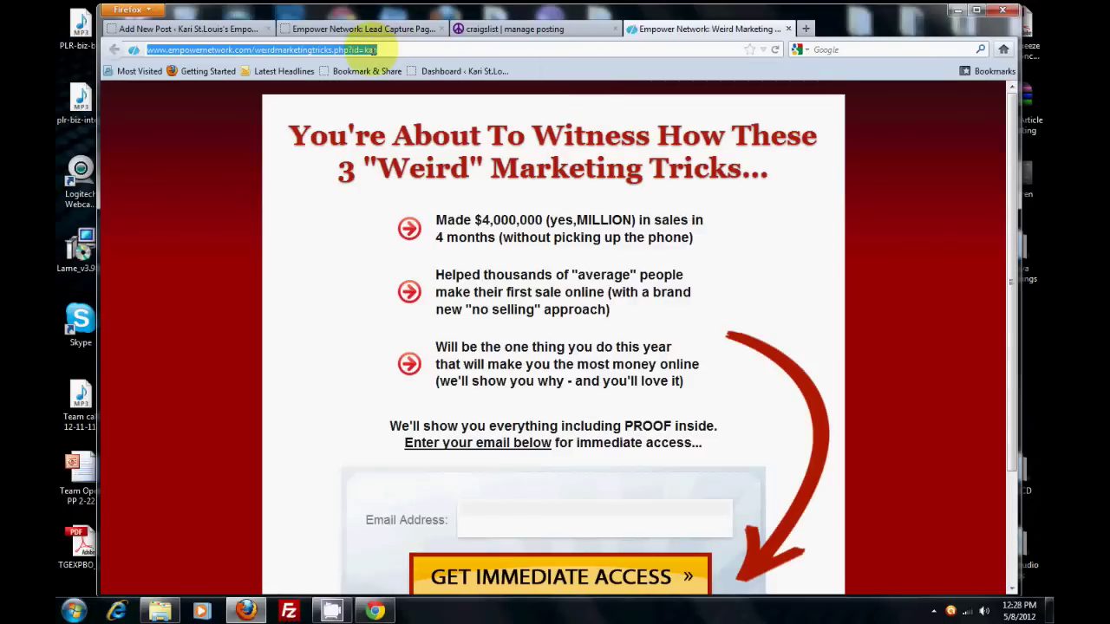
right_click(373, 49)
click(405, 95)
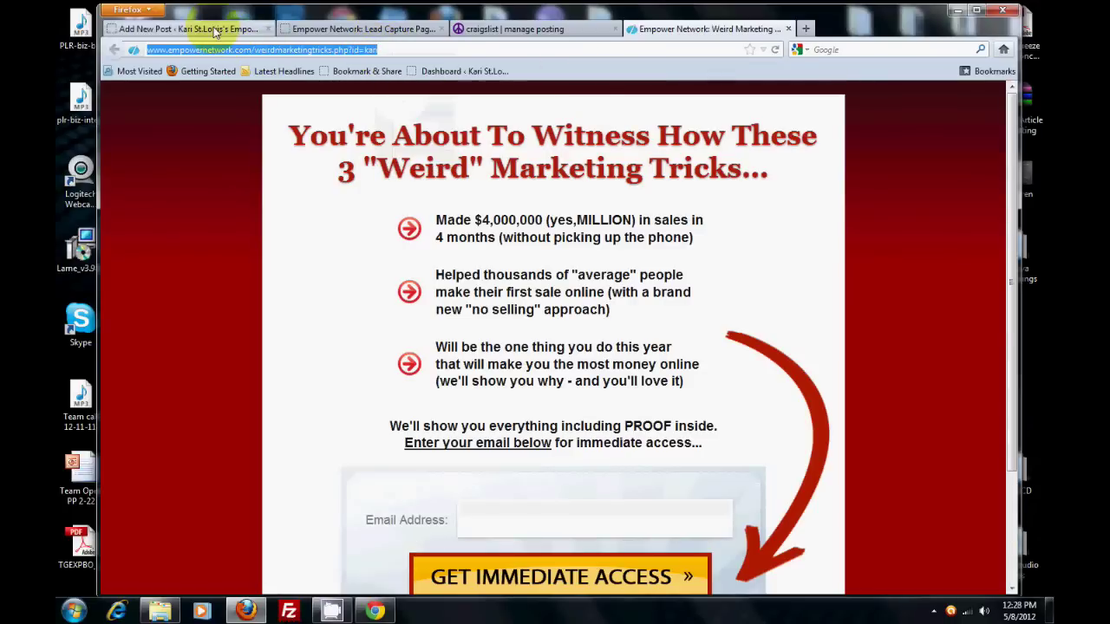
click(218, 31)
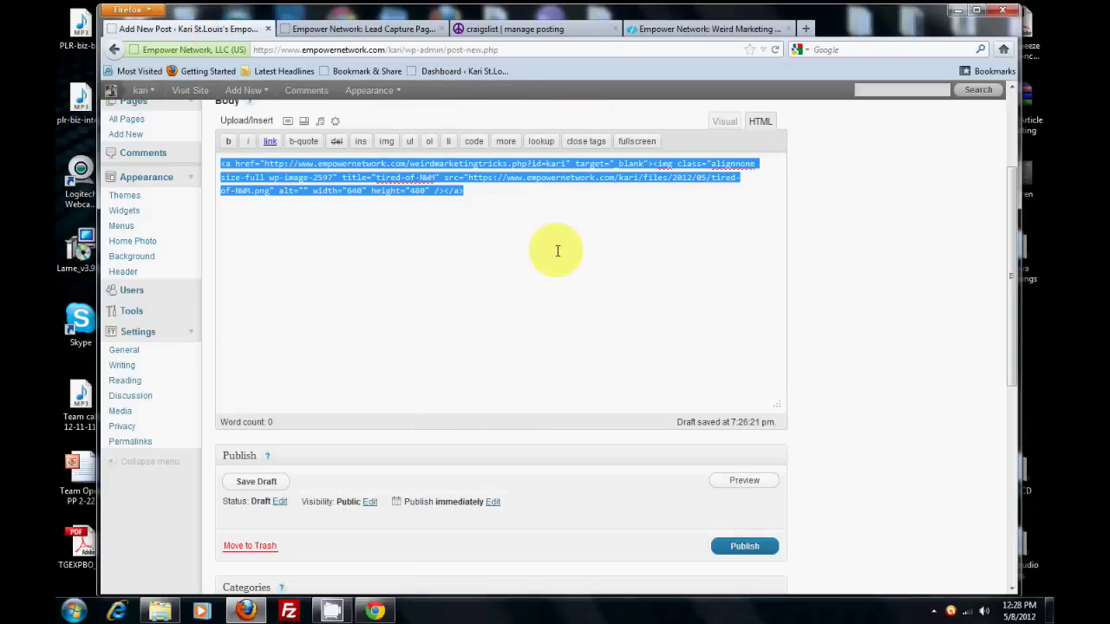
Step: Switch the post to Visual view and save it as a draft
click(723, 123)
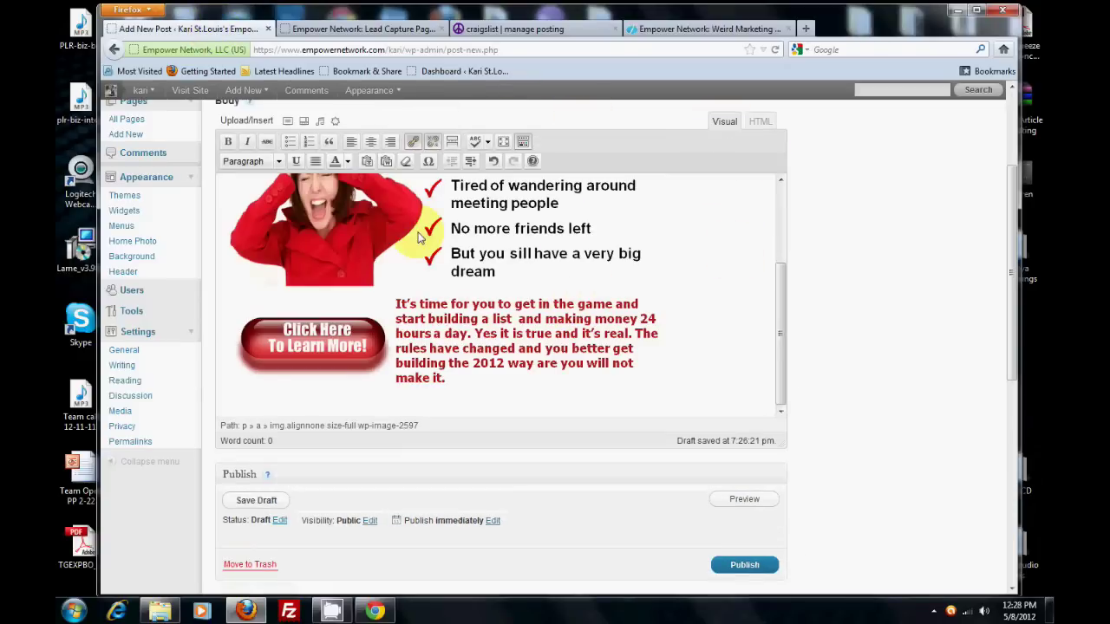
scroll(824, 408, down, 2)
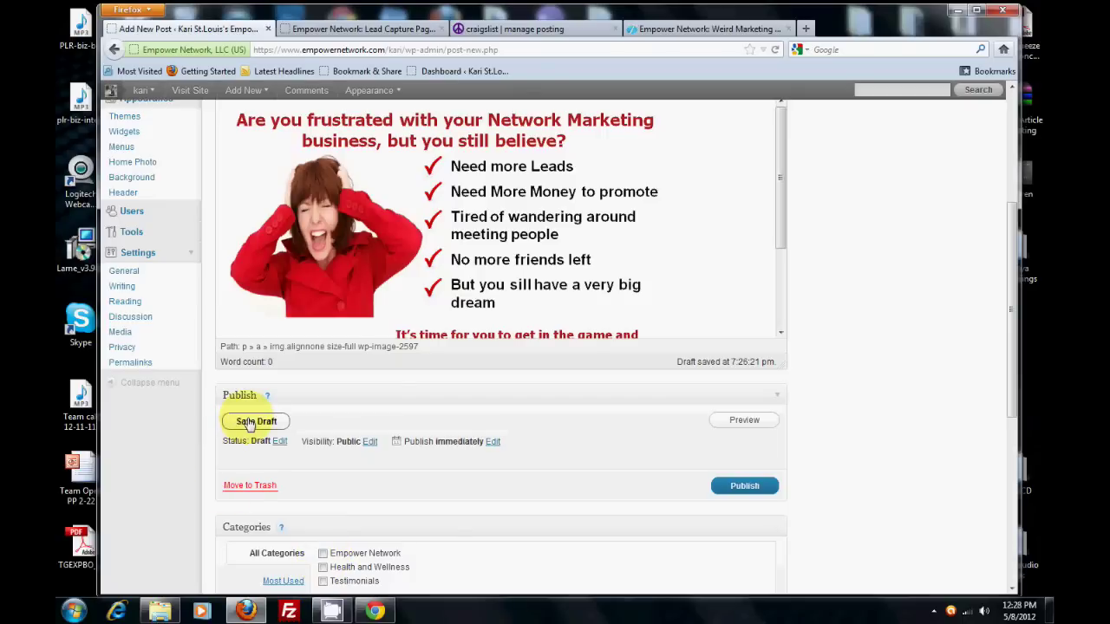
click(252, 423)
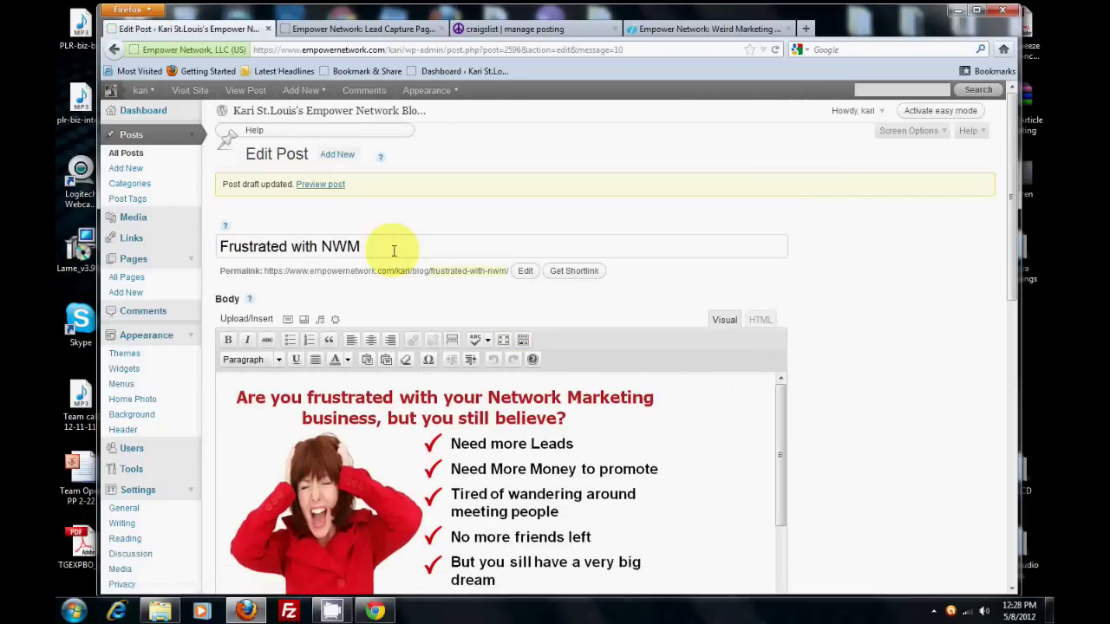
Step: Reopen the Frustrated with NWM draft from Posts showing its HTML source
click(127, 168)
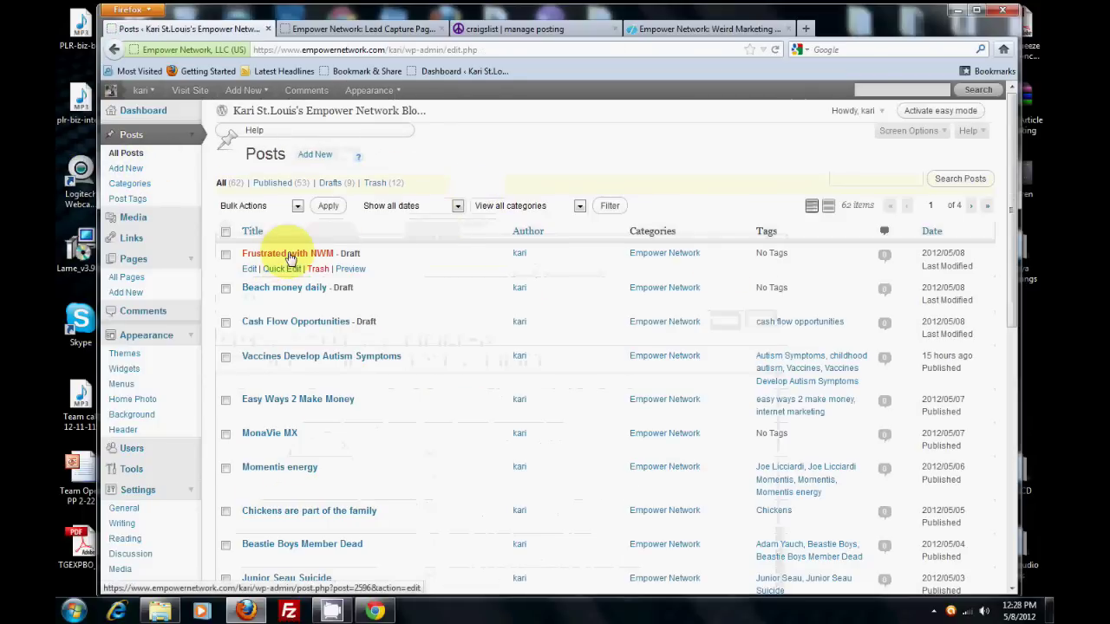
click(290, 254)
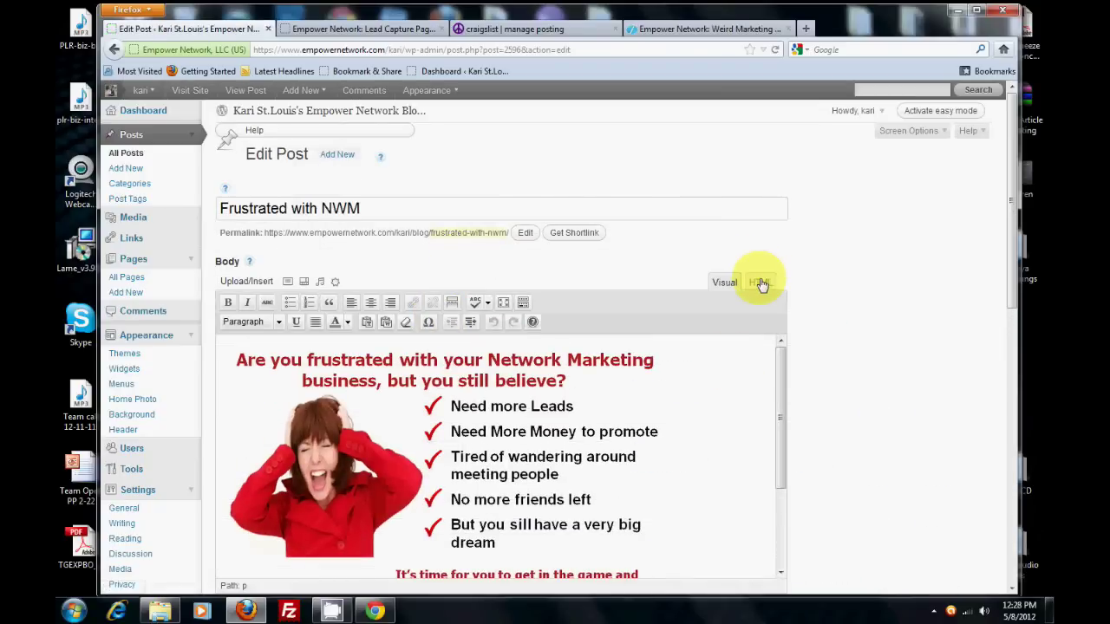
click(760, 282)
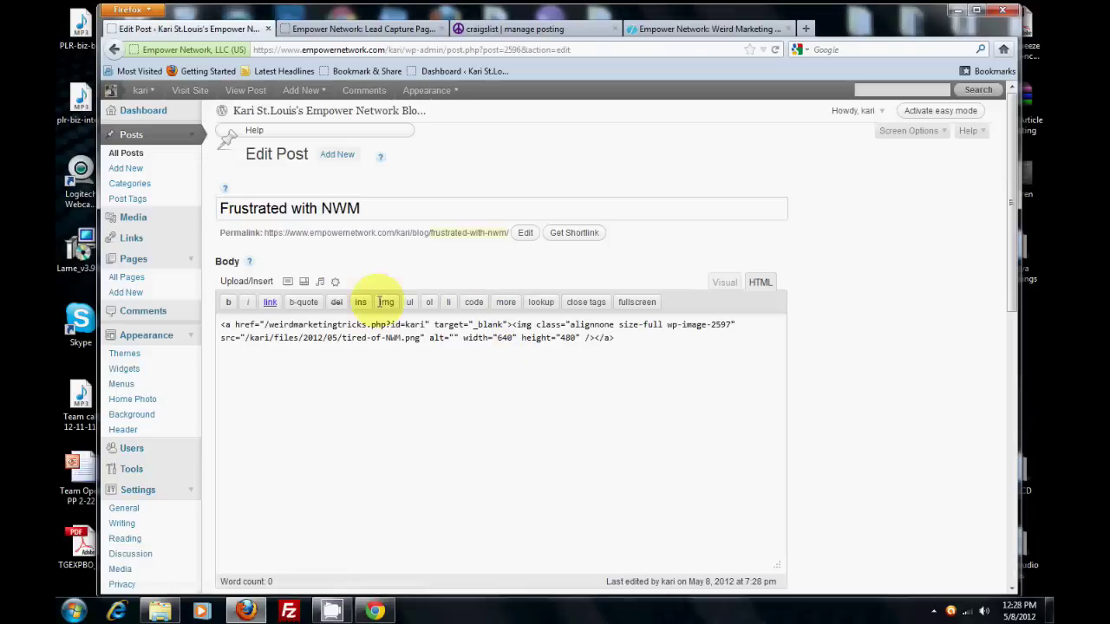
click(954, 12)
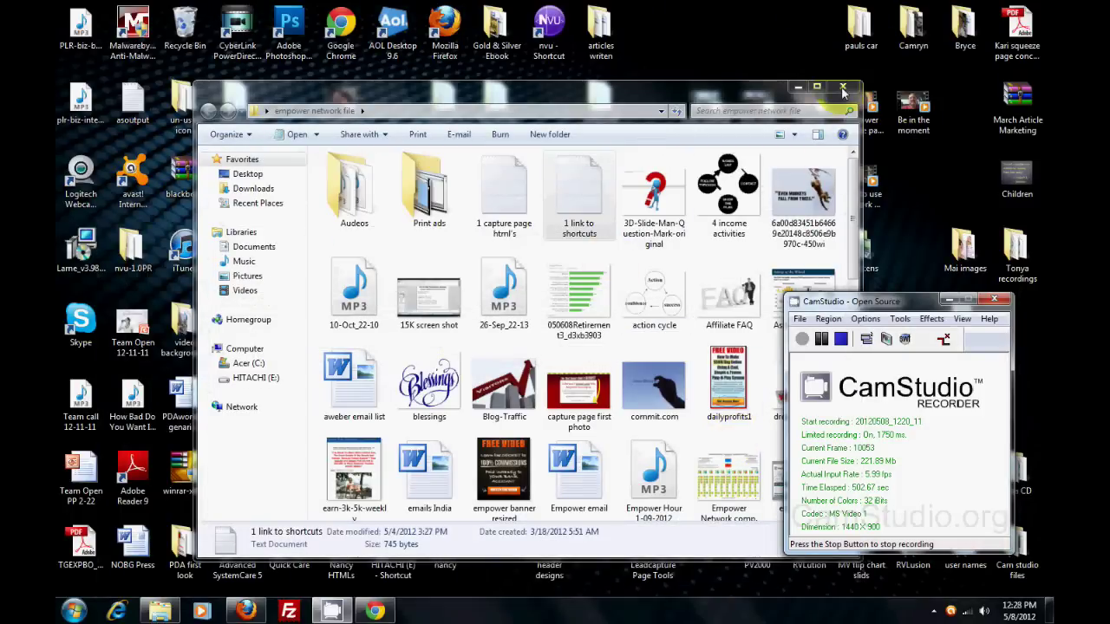
Step: Close the open folder window, open the empower network file folder, and select '1 capture page html's'
click(843, 89)
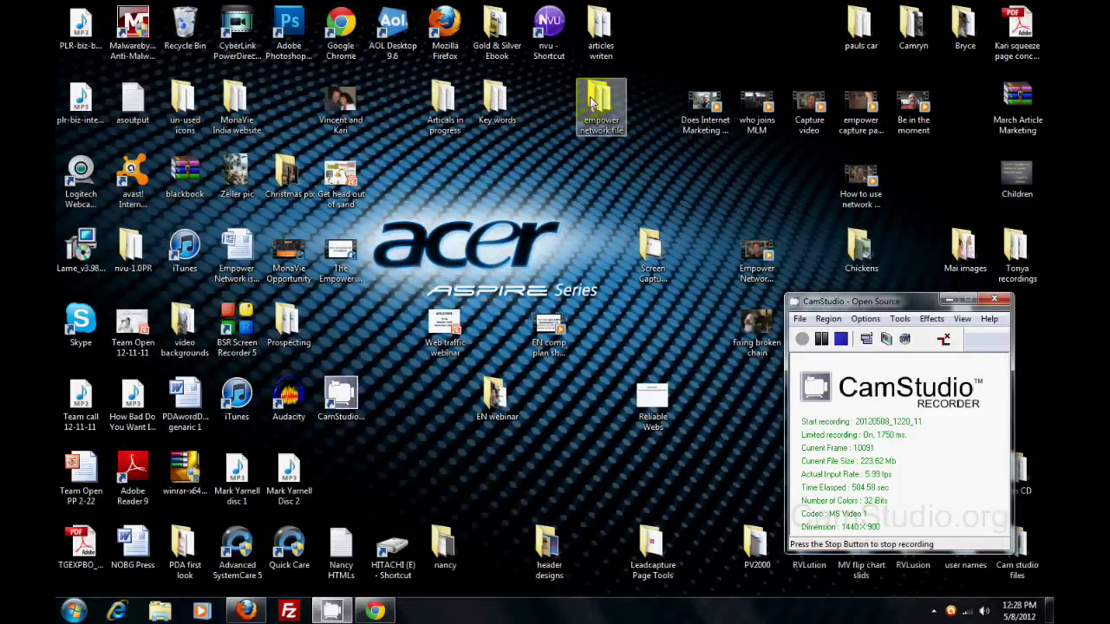
double_click(599, 111)
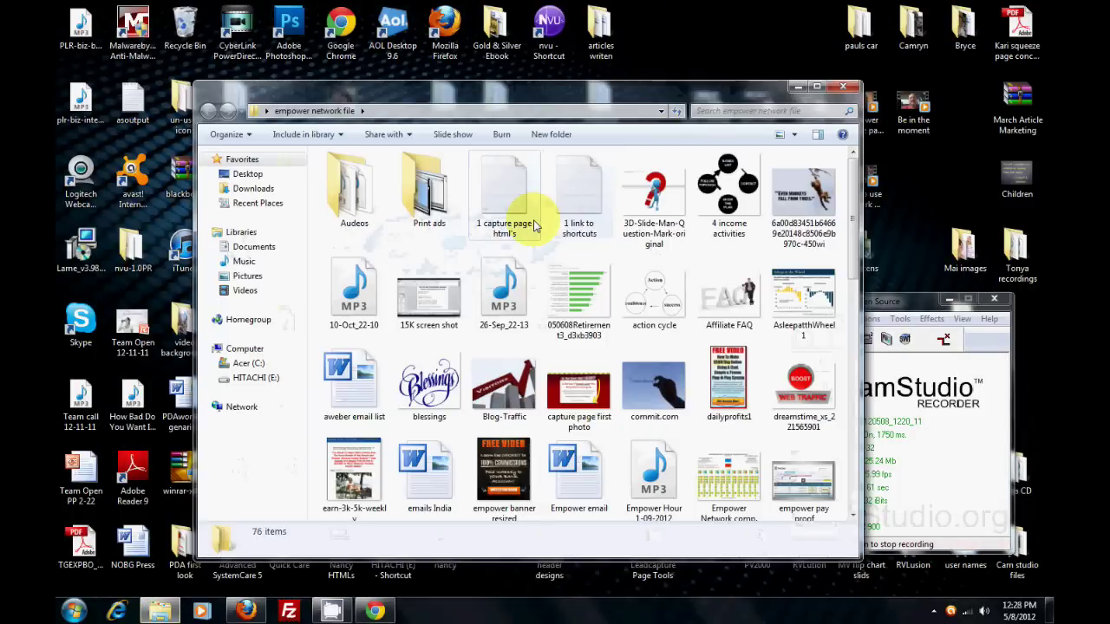
click(490, 187)
Step: Open the '1 capture page html's' file in Notepad and scroll to the Contractor section
double_click(490, 185)
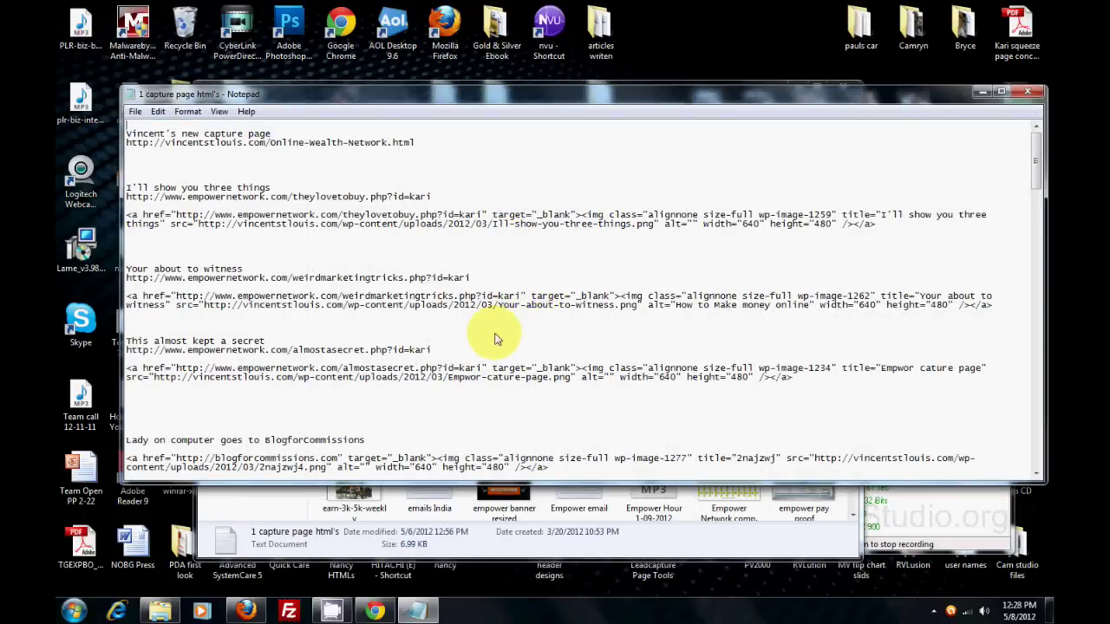
scroll(191, 219, down, 9)
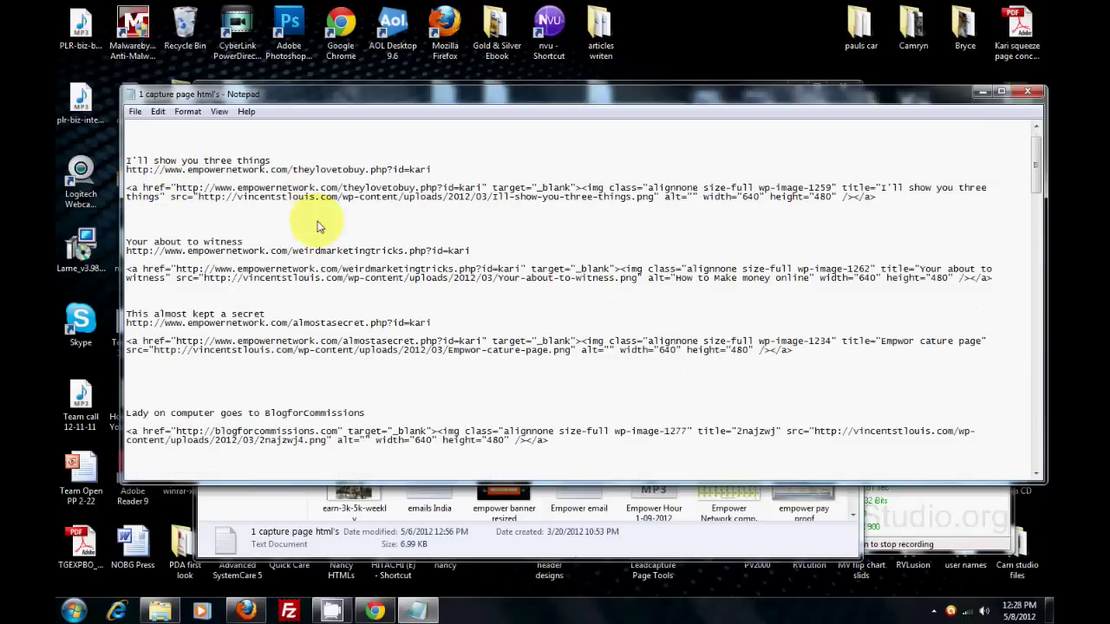
scroll(321, 228, down, 1)
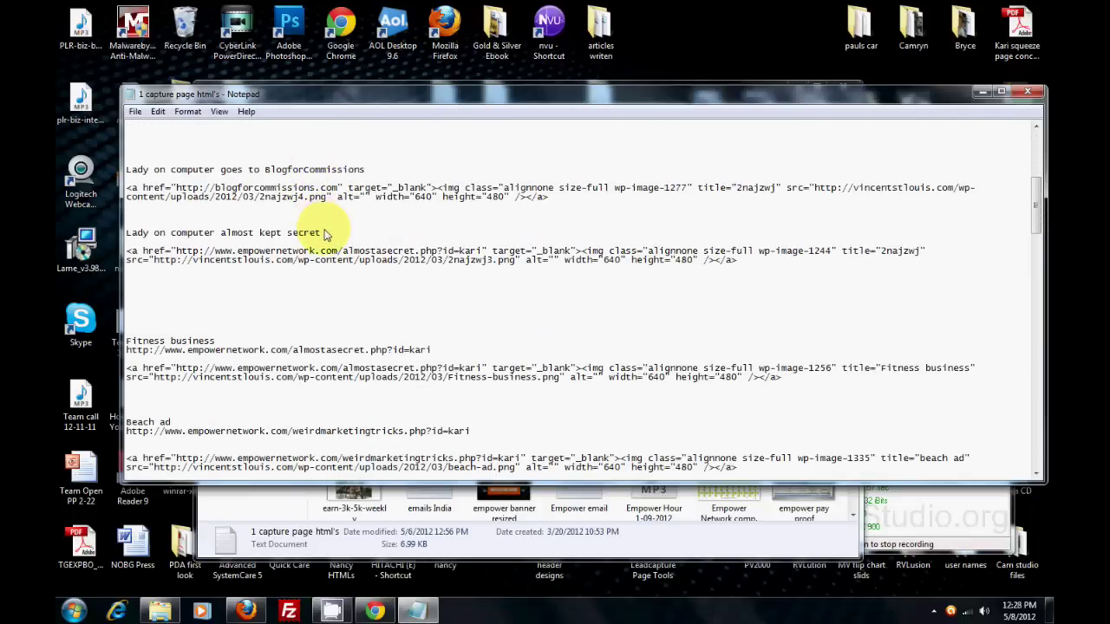
scroll(324, 234, down, 4)
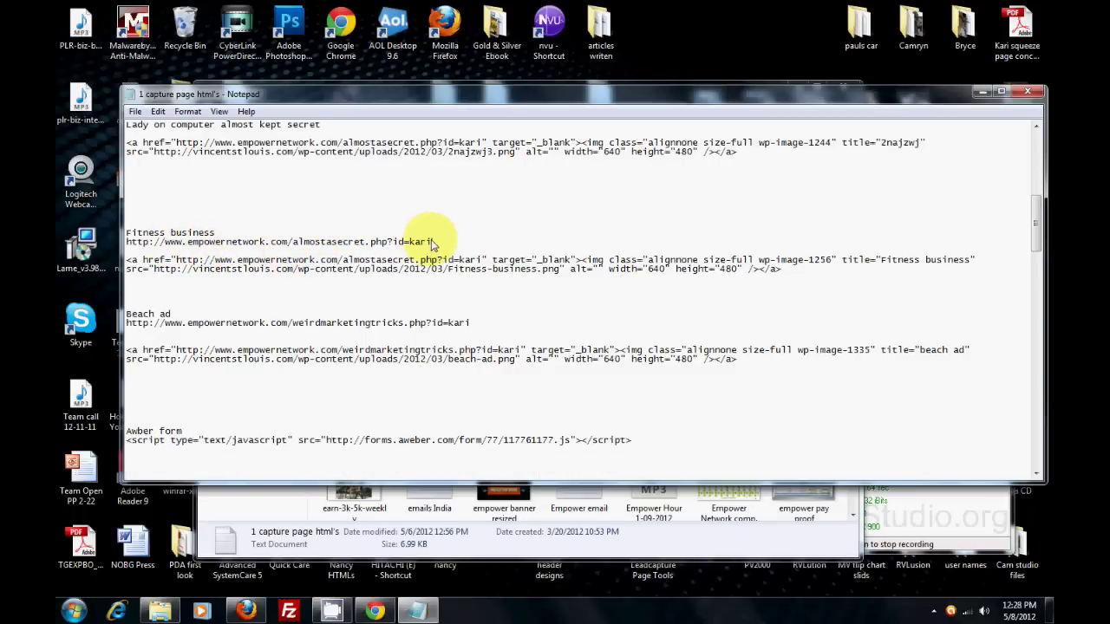
click(360, 273)
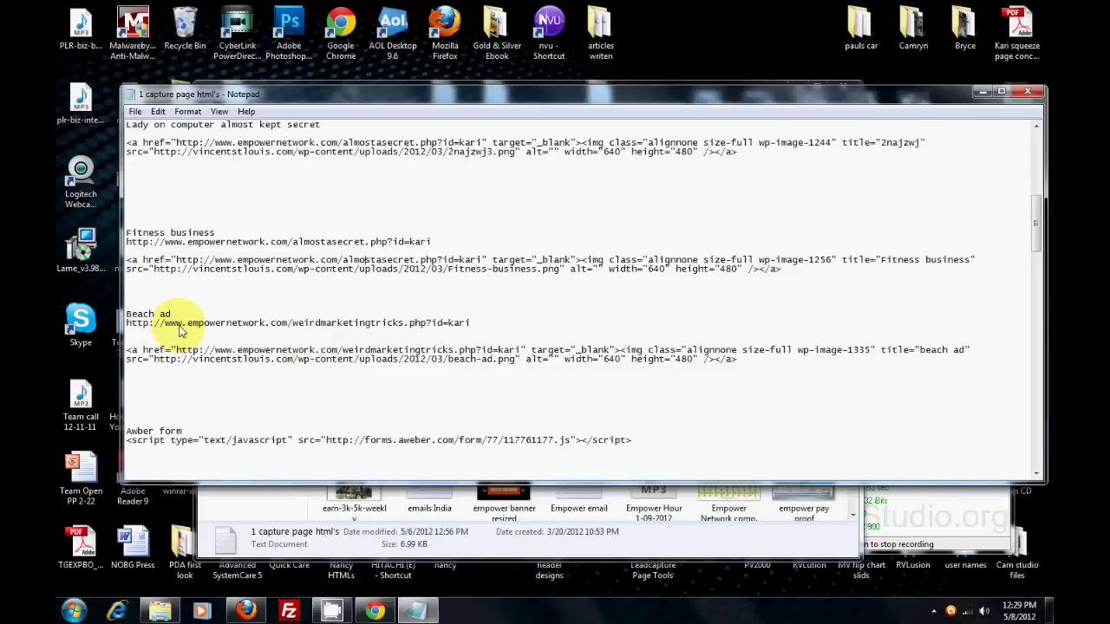
scroll(222, 331, down, 1)
scroll(222, 329, up, 3)
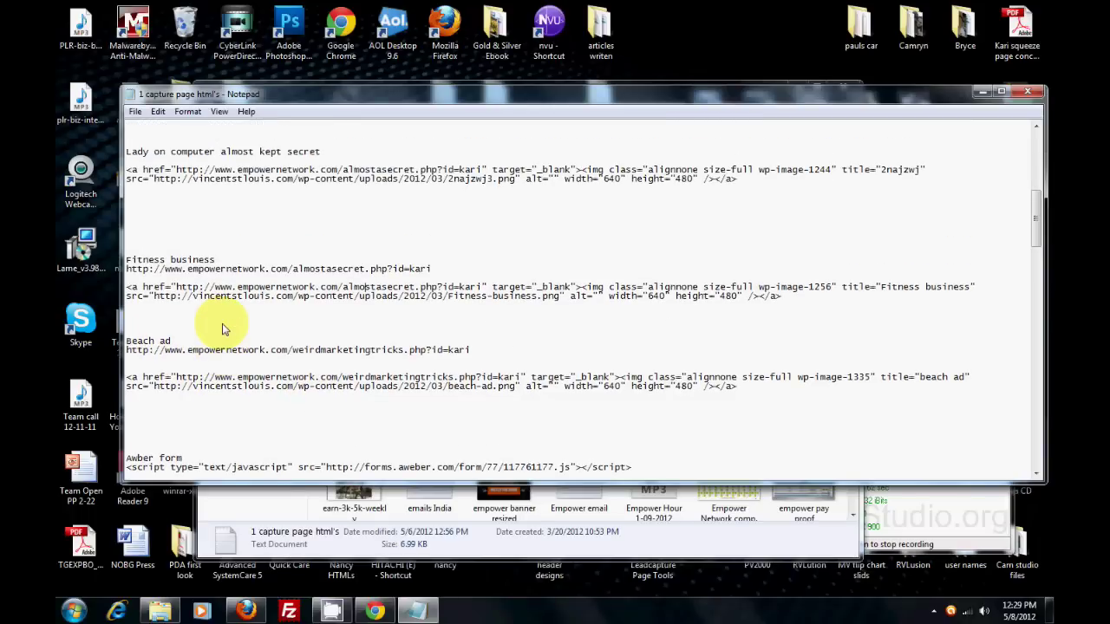
scroll(222, 330, up, 1)
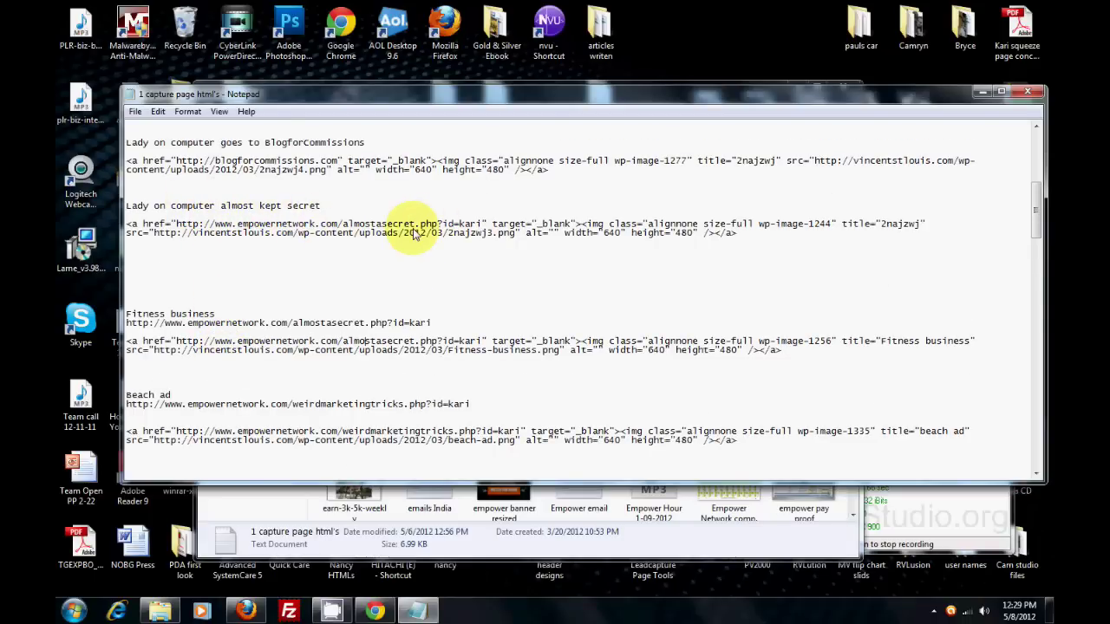
scroll(416, 236, up, 1)
scroll(416, 236, down, 13)
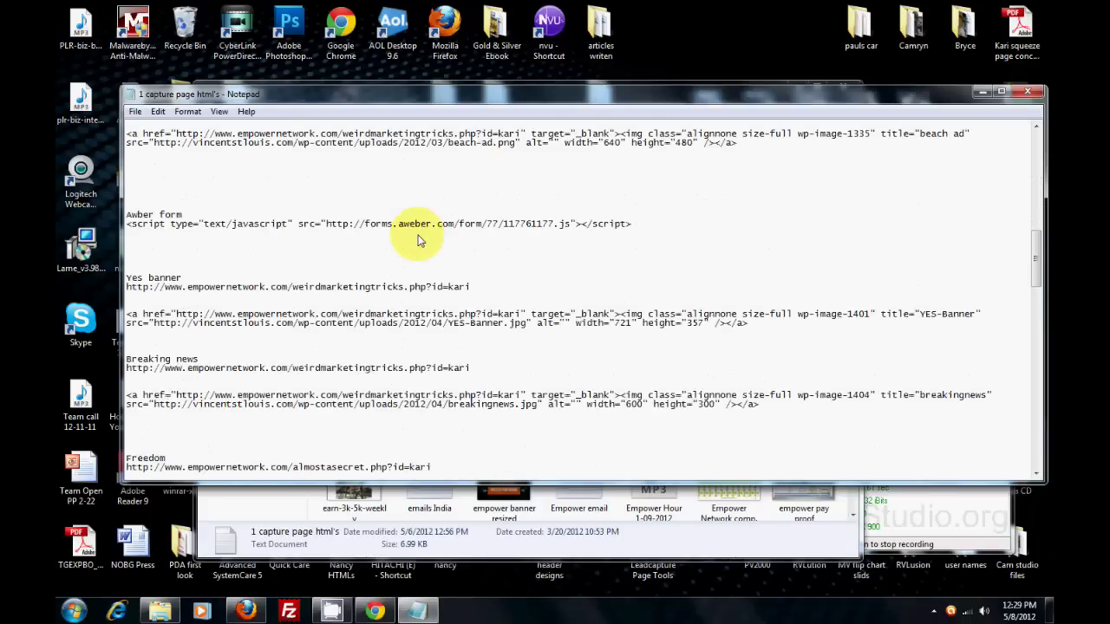
scroll(418, 241, down, 6)
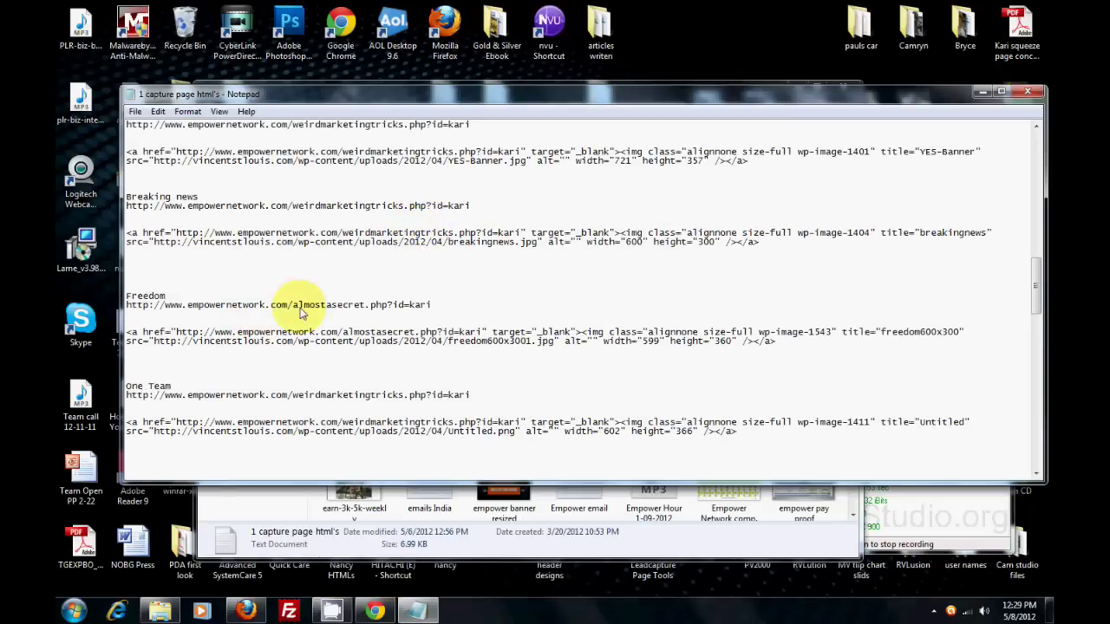
scroll(358, 338, down, 6)
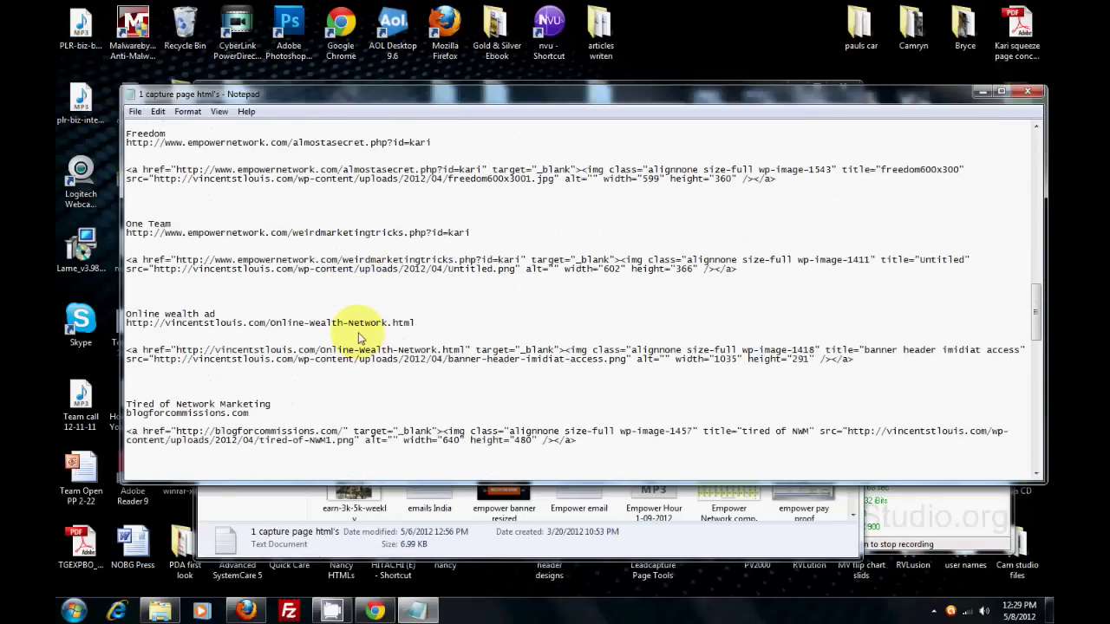
scroll(358, 338, down, 3)
scroll(312, 341, down, 2)
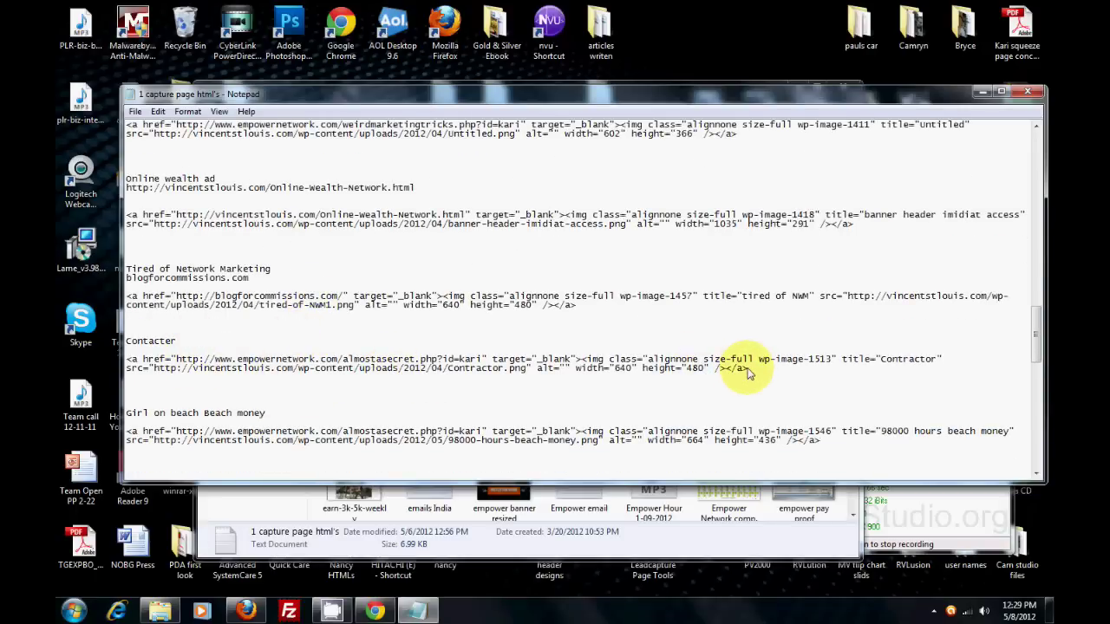
Step: Copy the Contractor picture-ad link code and return to Firefox
drag(747, 369, 129, 362)
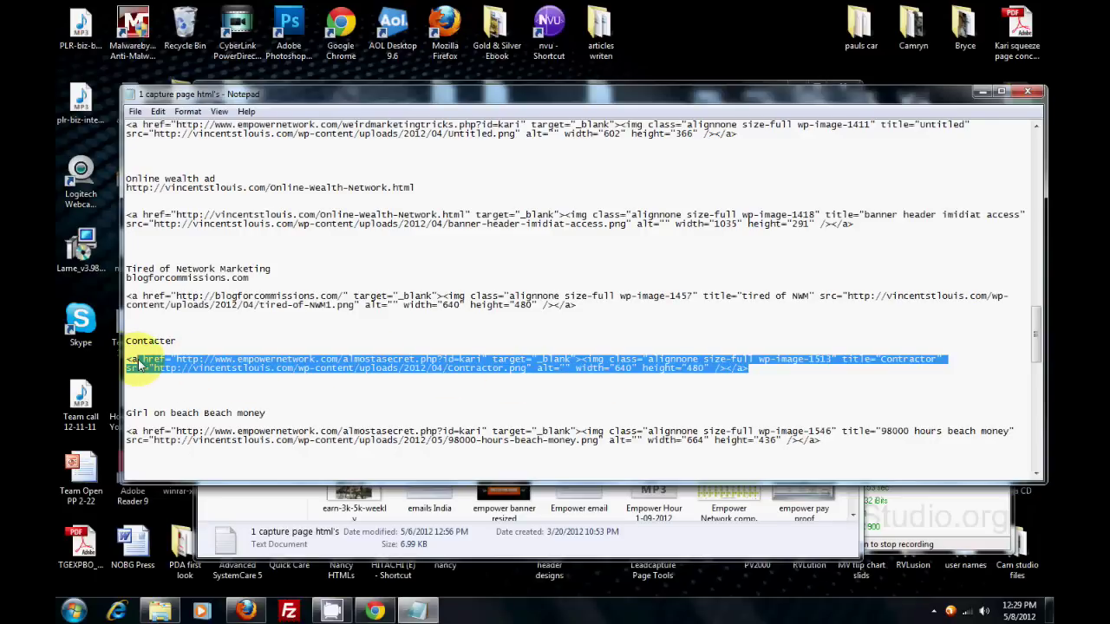
right_click(311, 362)
click(347, 407)
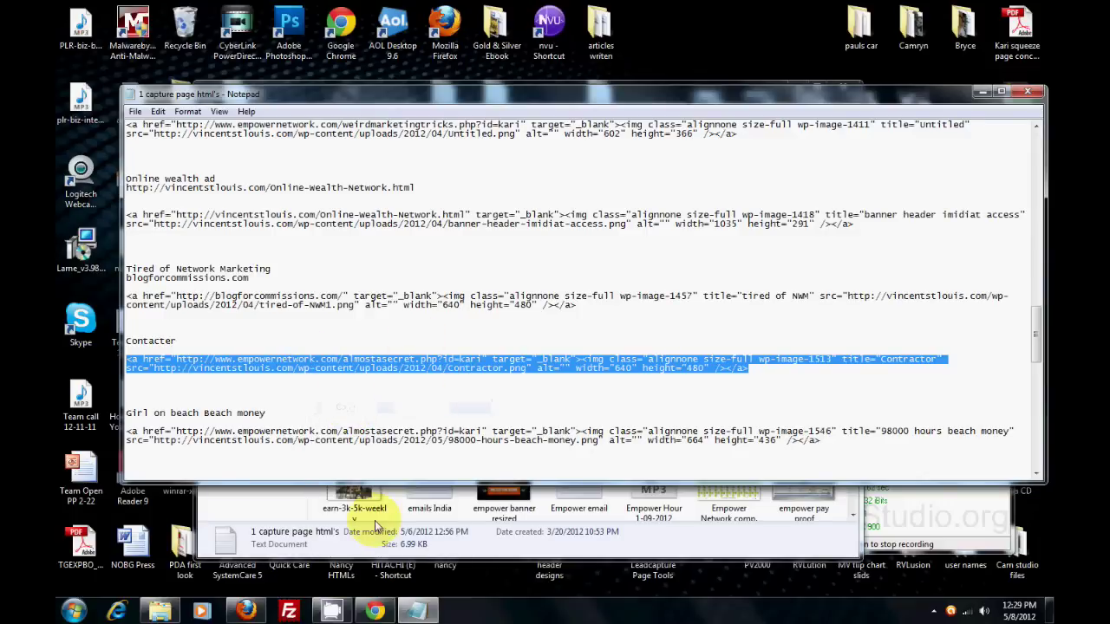
click(247, 612)
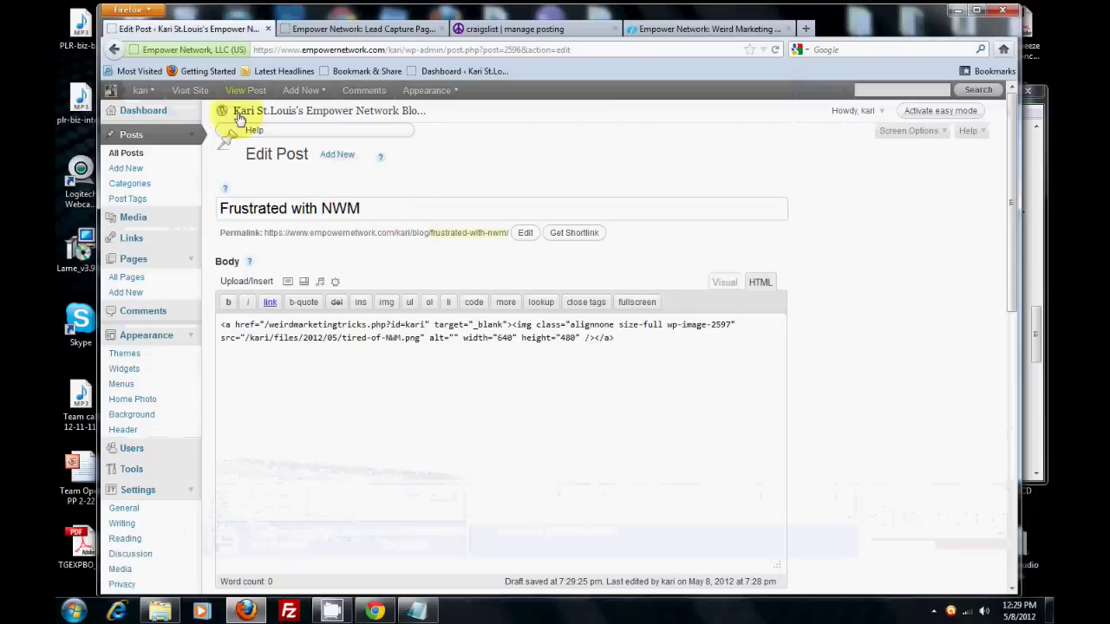
Step: Go from the manage-posting page to SF bay area sm biz ads and start a new posting
click(491, 29)
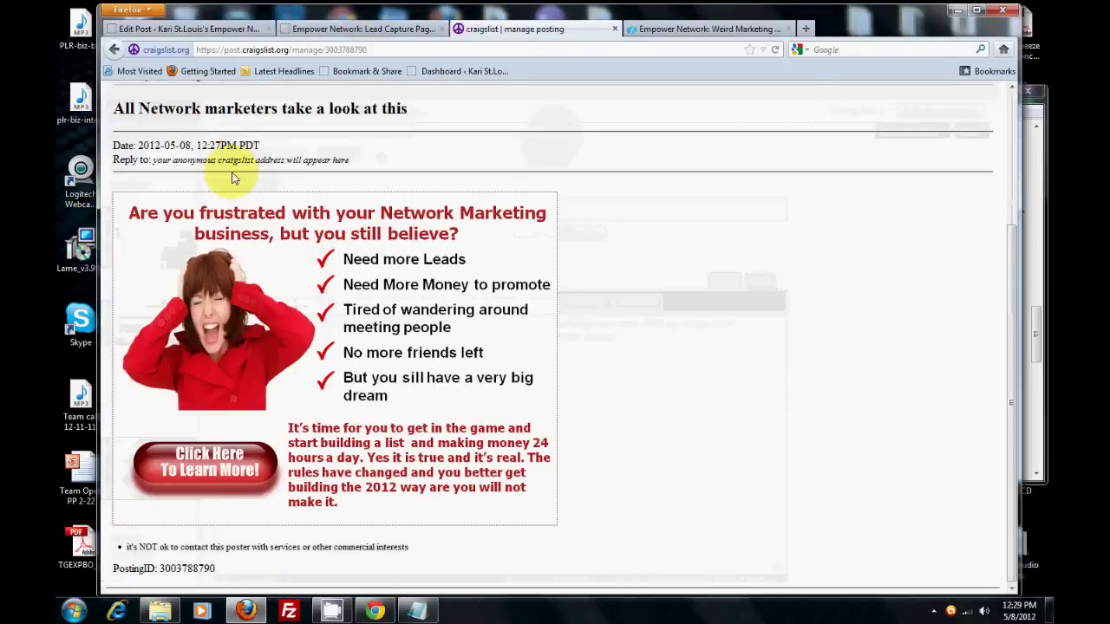
scroll(217, 160, up, 3)
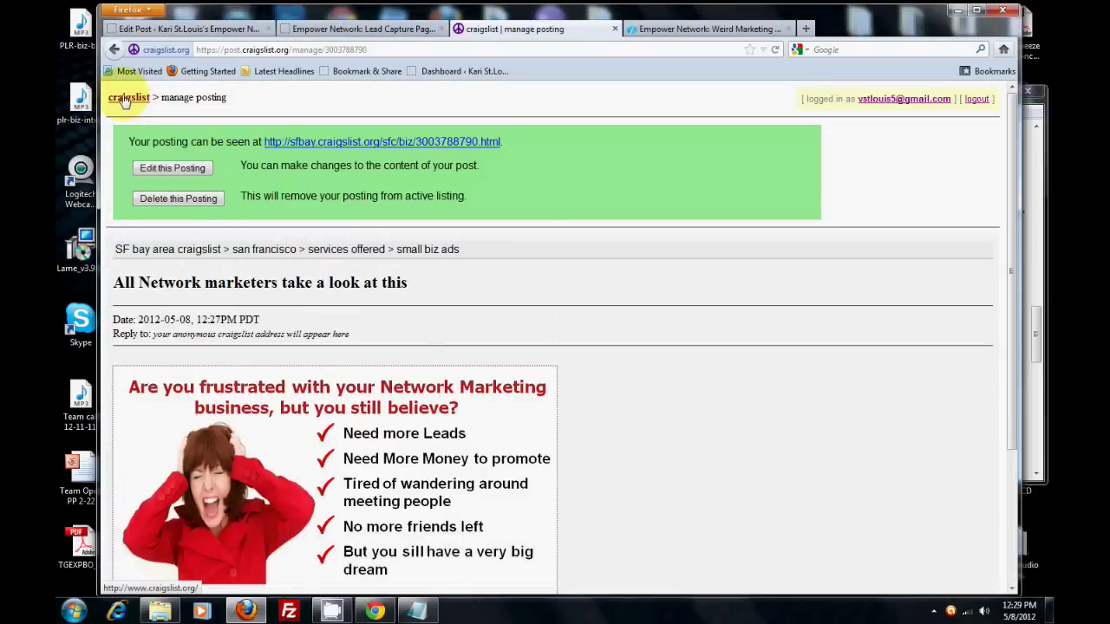
click(125, 98)
scroll(532, 322, down, 3)
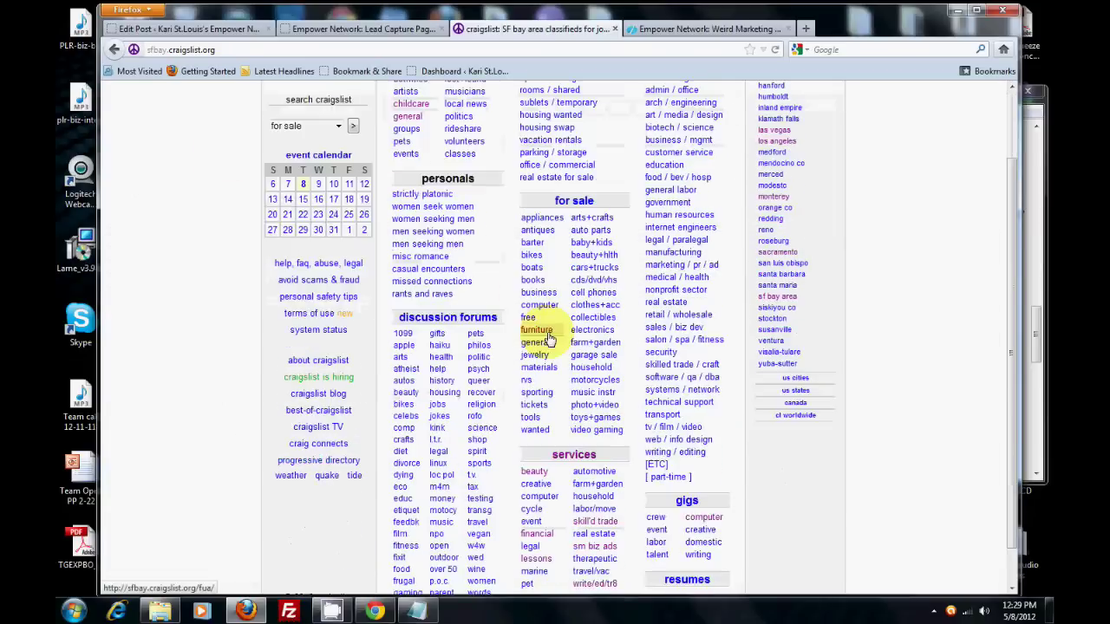
click(596, 509)
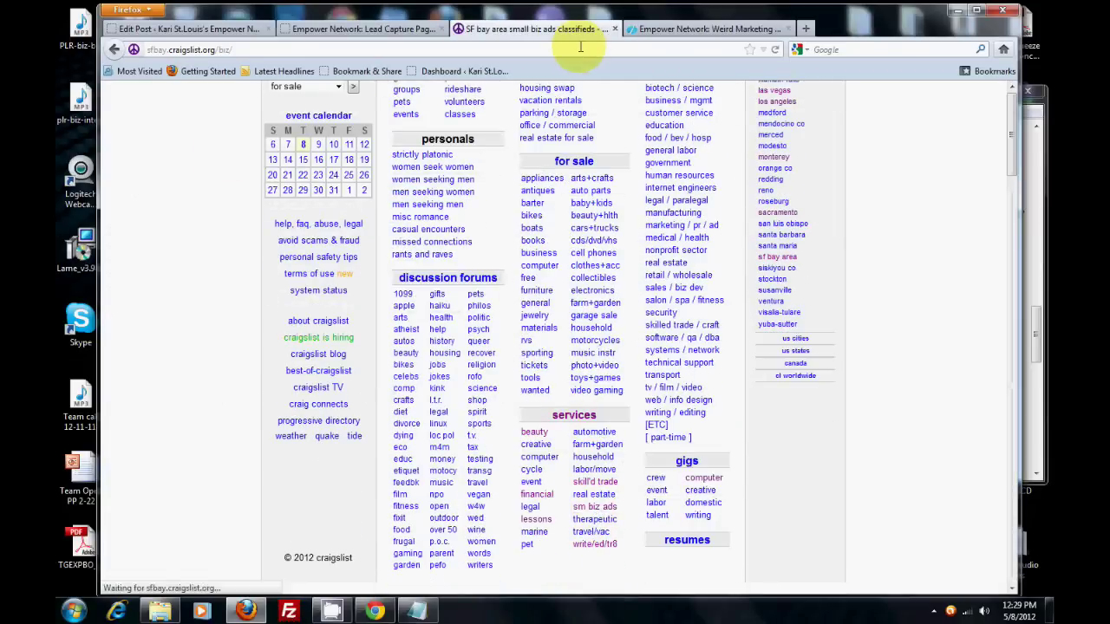
click(989, 97)
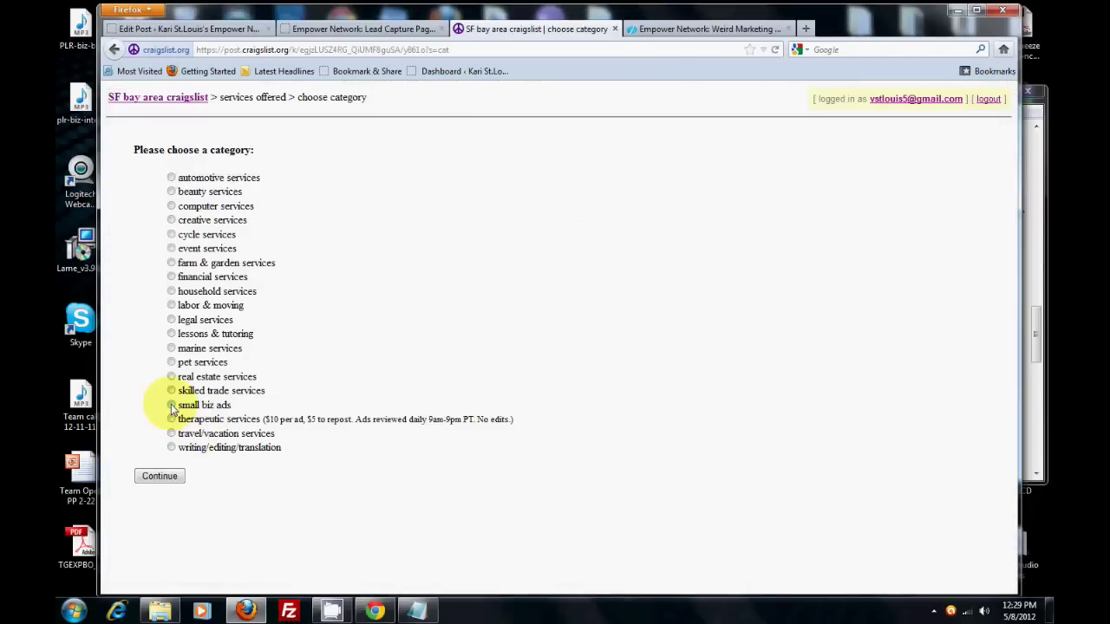
Step: File the post under small biz ads for east bay area, hercules neighborhood
click(172, 408)
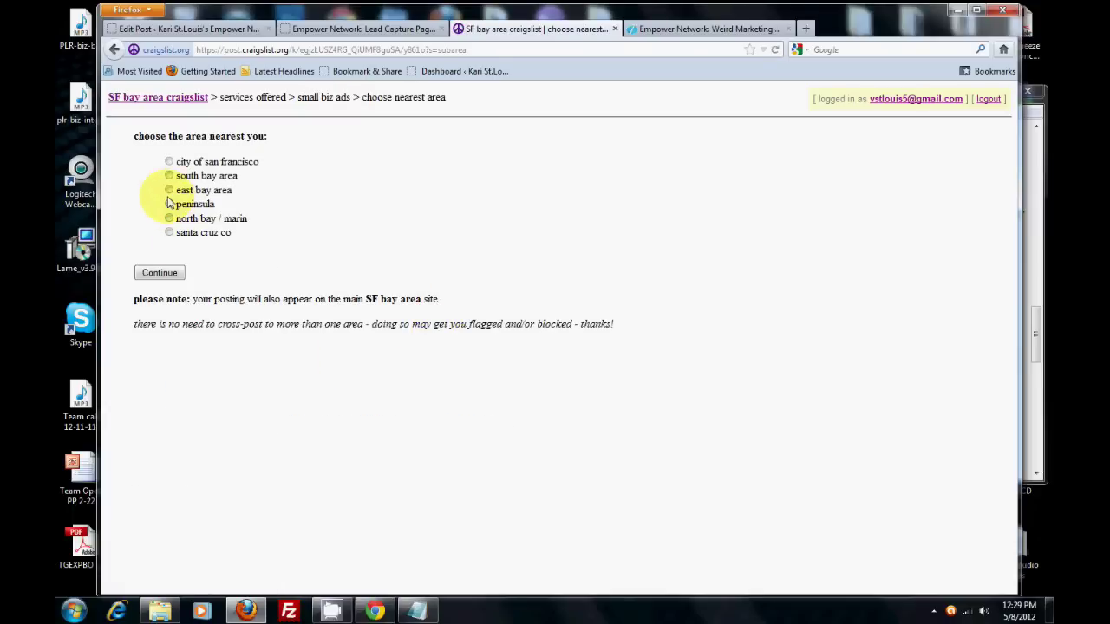
click(169, 189)
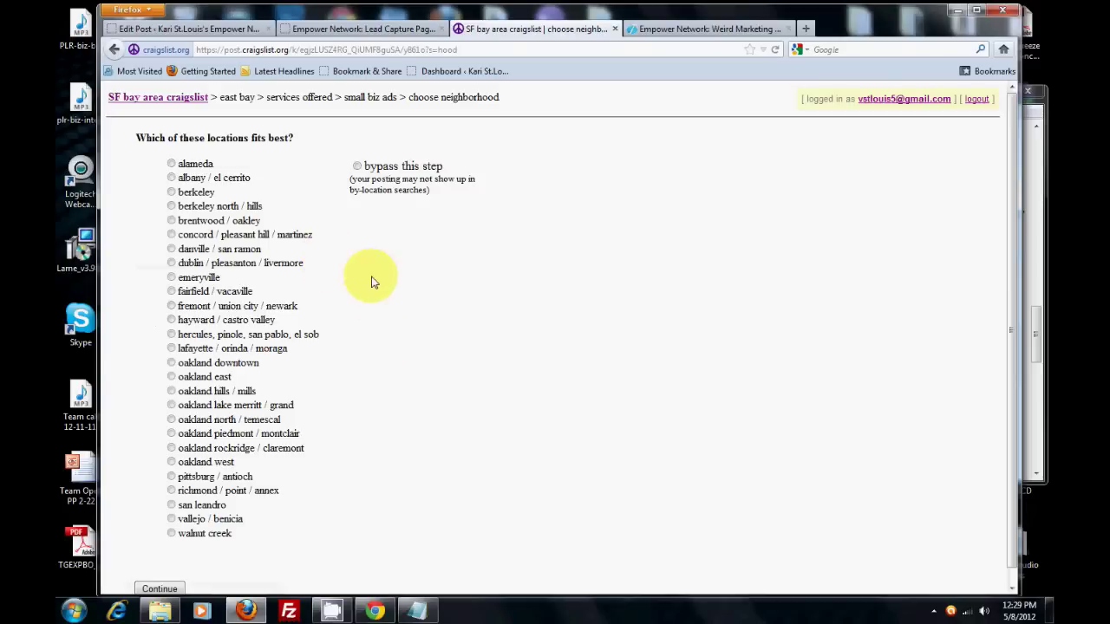
click(171, 336)
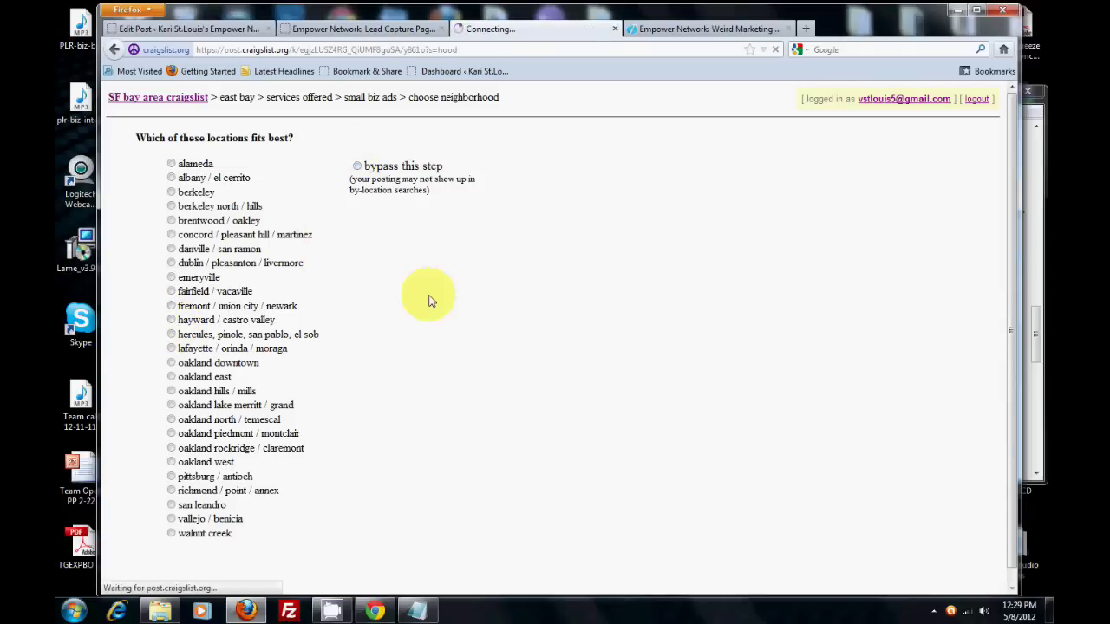
click(269, 196)
Step: Paste the Contractor picture-ad HTML into the Posting Description
click(194, 278)
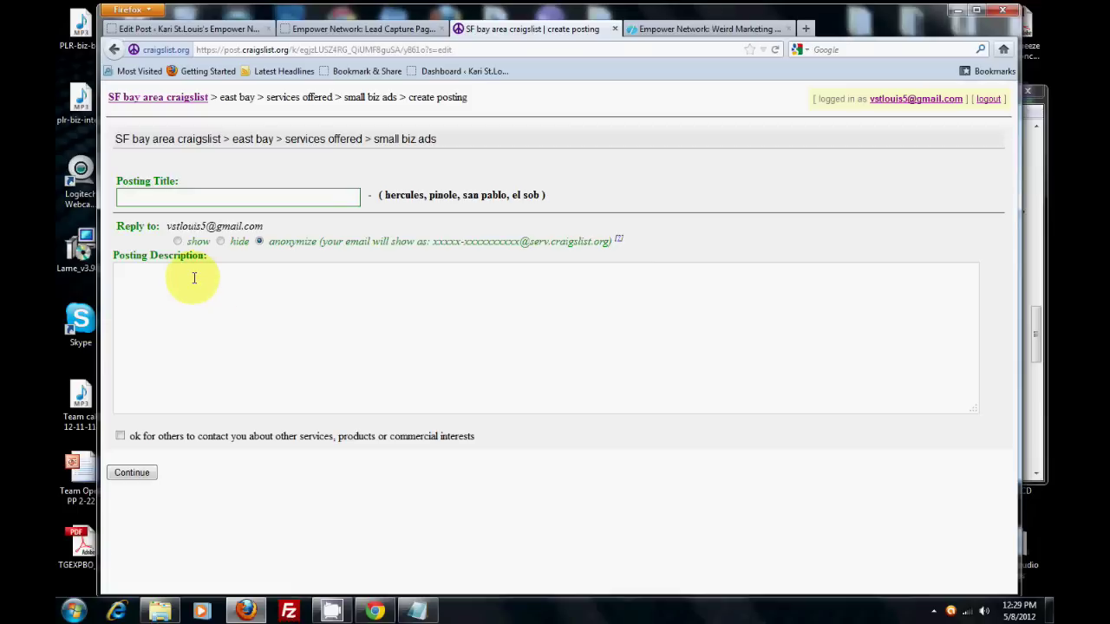
right_click(198, 278)
click(236, 346)
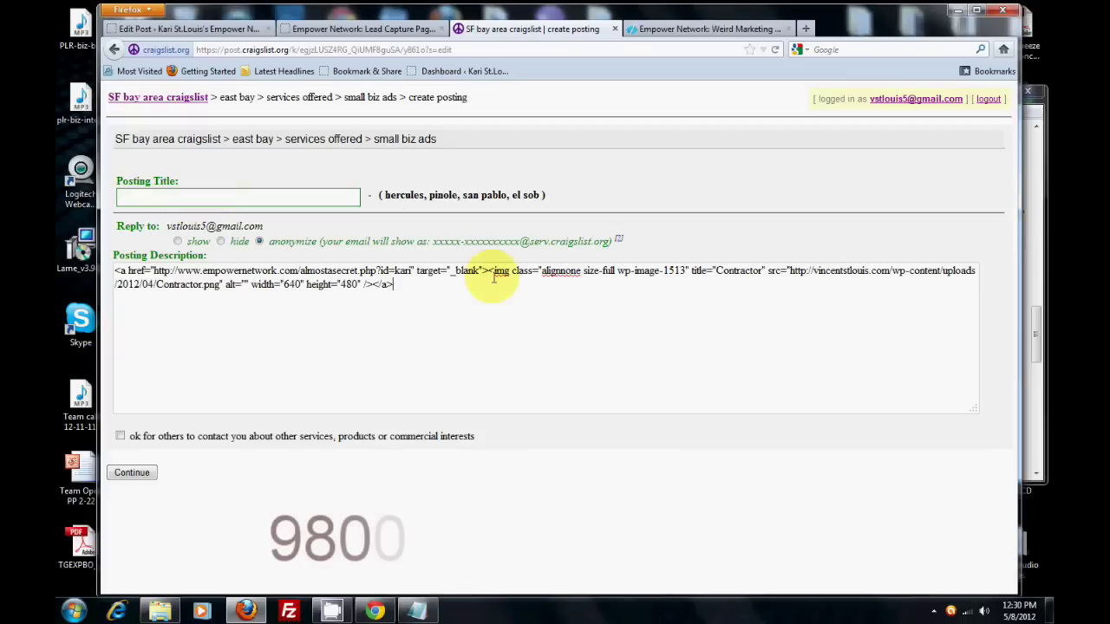
Step: Bring the Weird Marketing Tricks capture page tab to the front
click(698, 30)
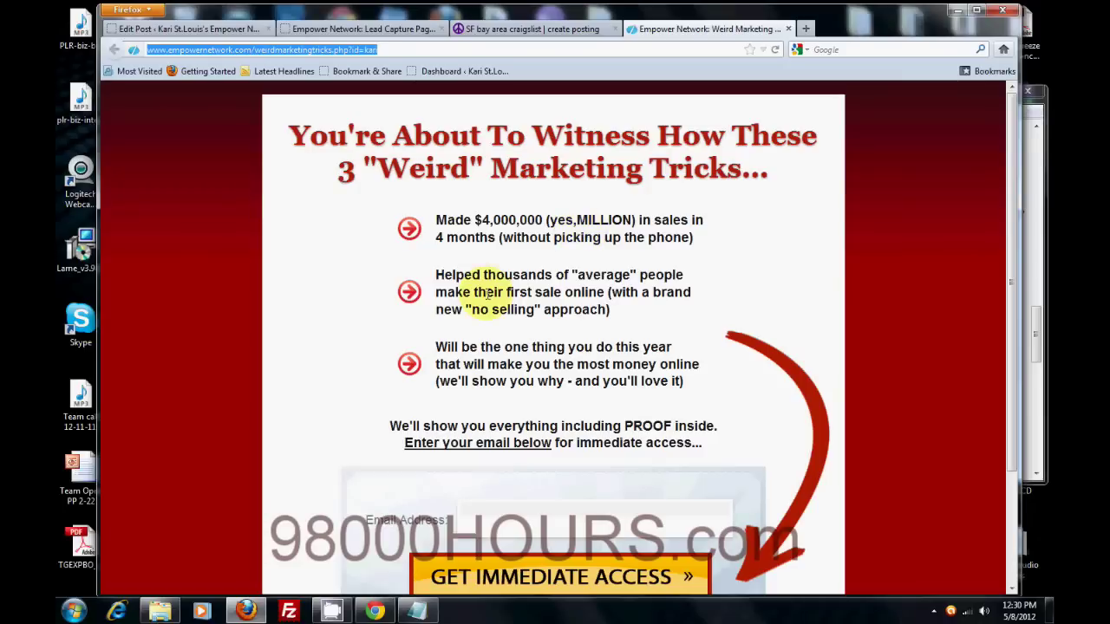
Step: Glance at the Craigslist posting form, then return to the Empower Network 'Weird Marketing Tricks' capture page
click(490, 32)
click(698, 29)
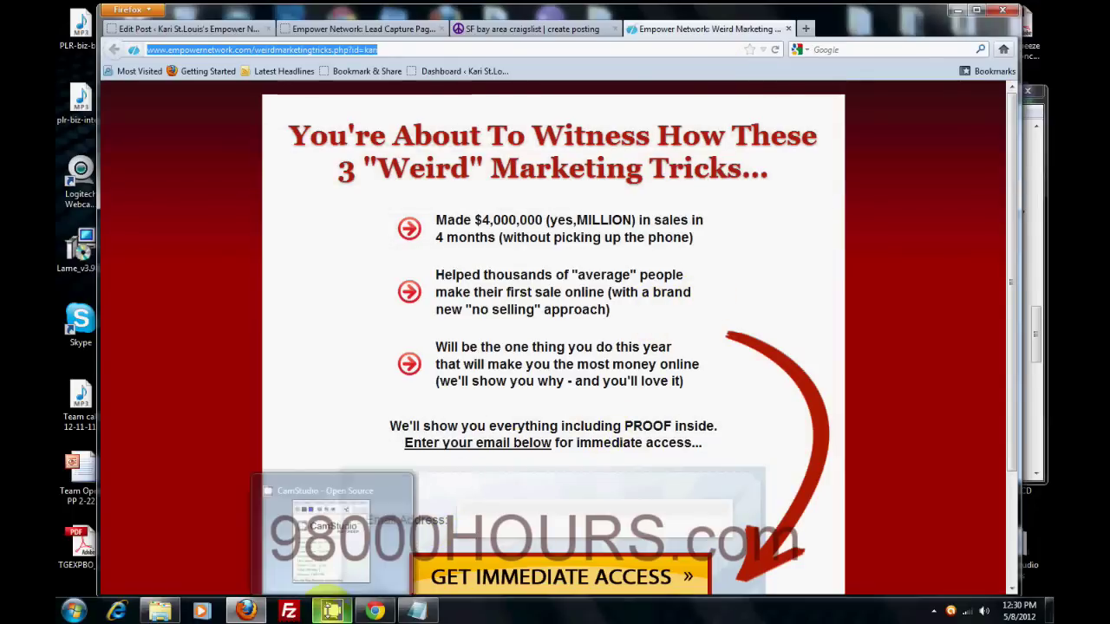
click(331, 610)
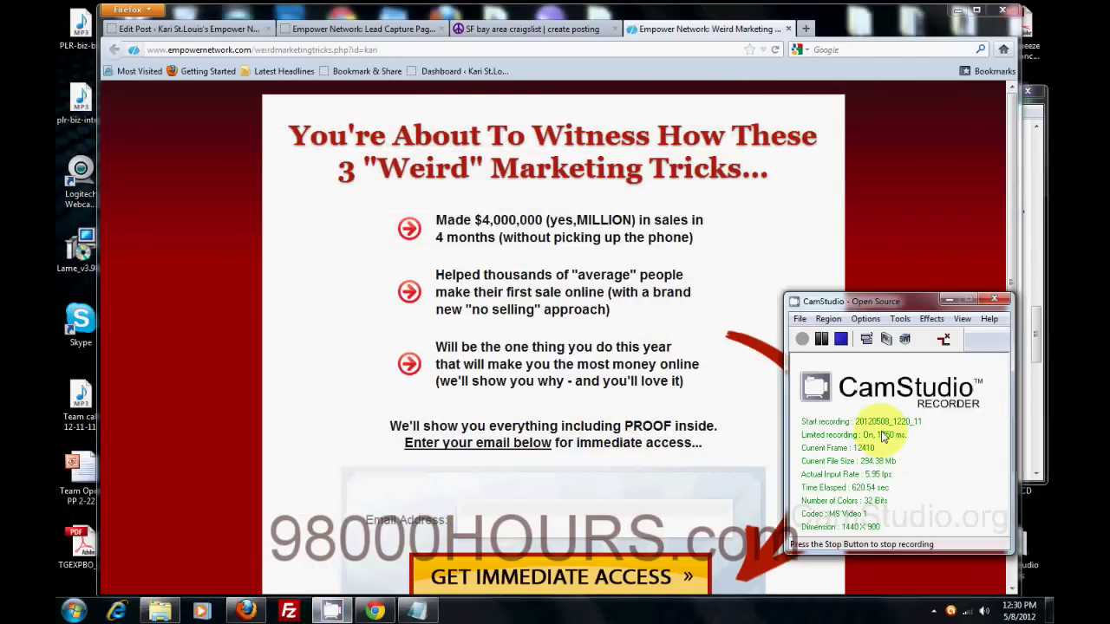